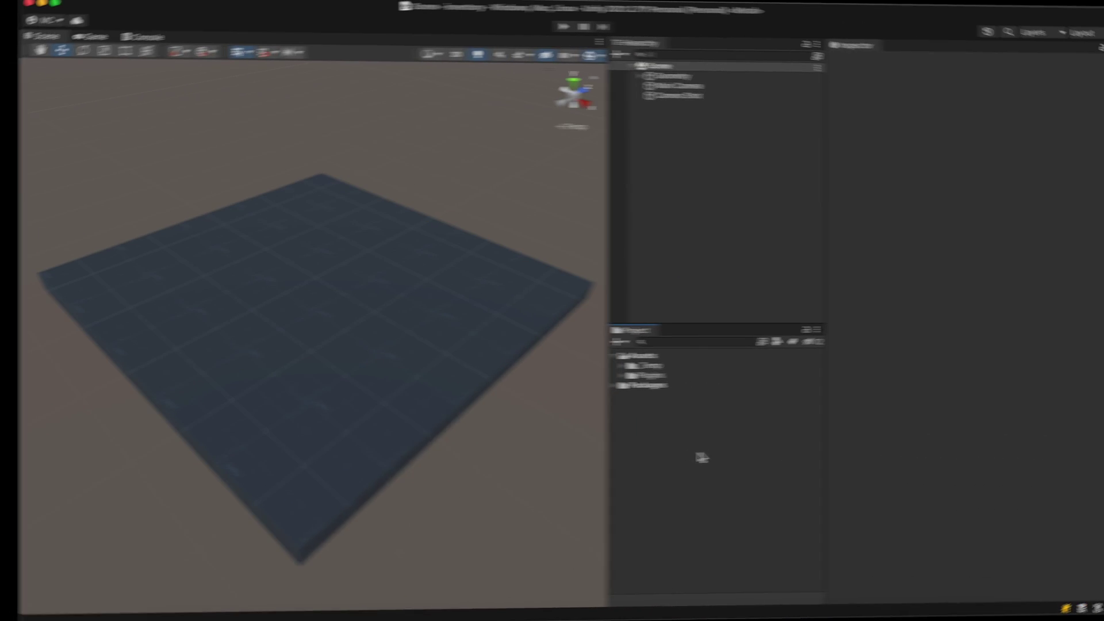
# Create a Game Creator inventory item named Apple in the Assets folder
pyautogui.rightClick(649, 356)
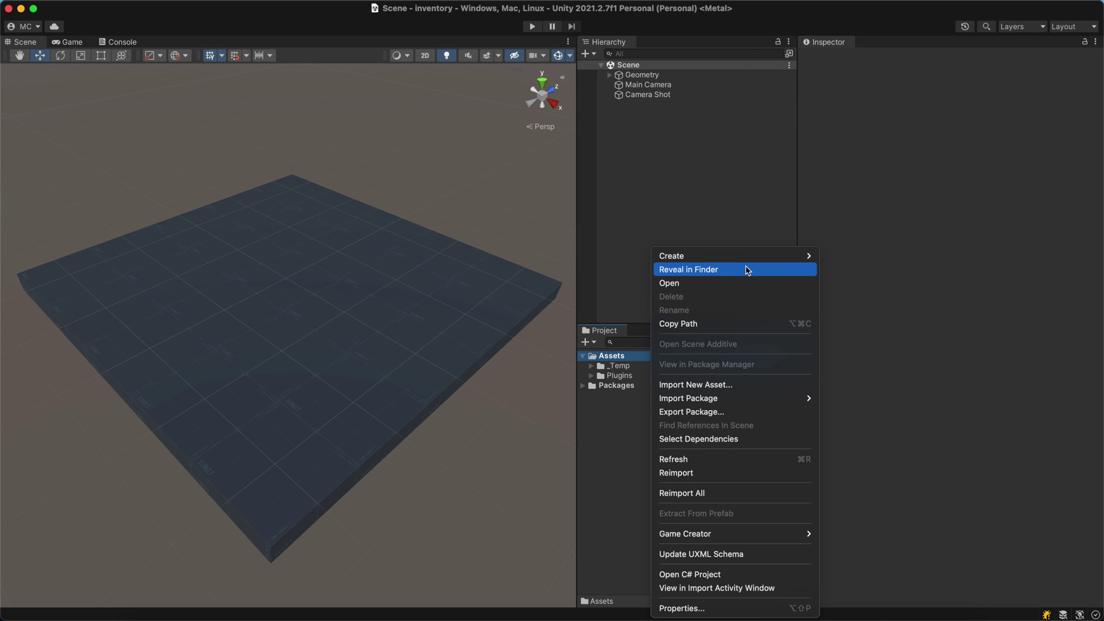
pyautogui.moveTo(746, 259)
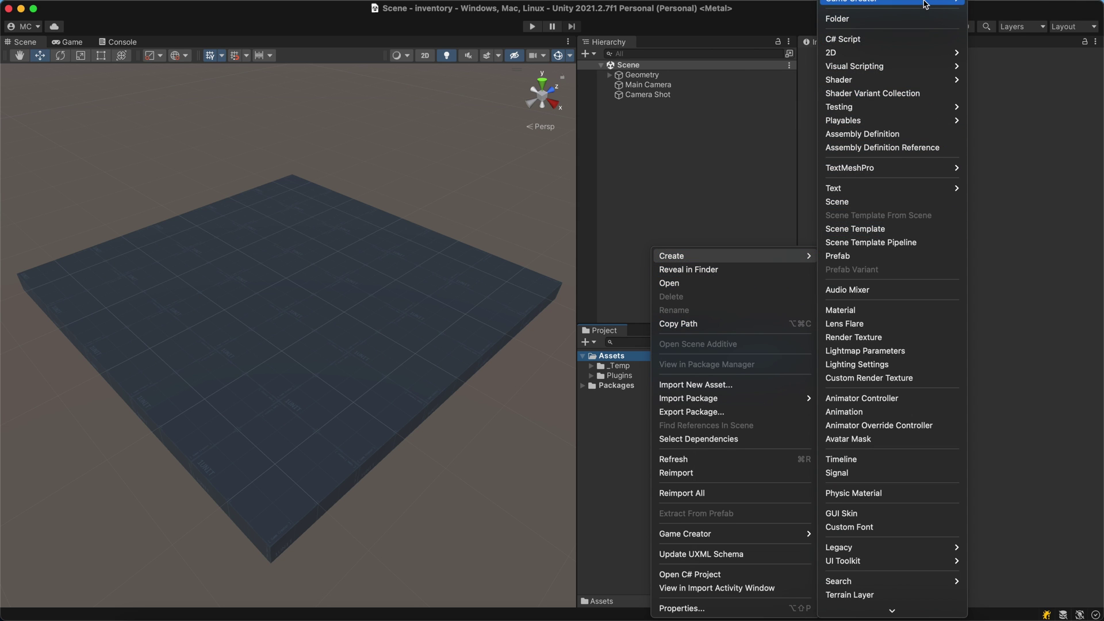
pyautogui.moveTo(926, 1)
pyautogui.moveTo(1000, 12)
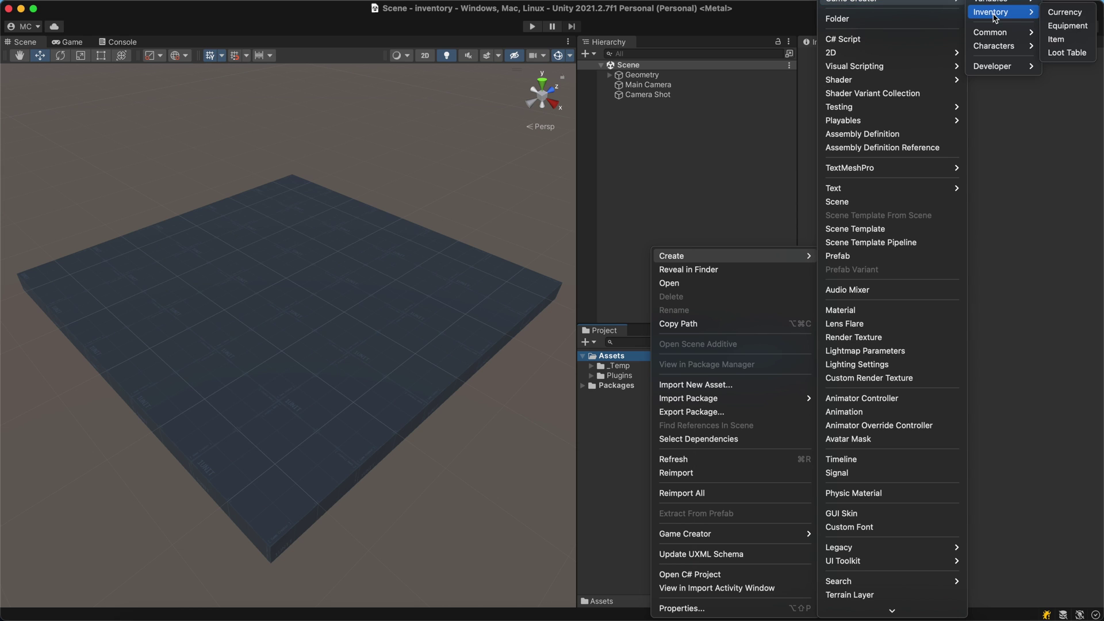
pyautogui.click(1068, 39)
pyautogui.write('Apple')
pyautogui.press('Return')
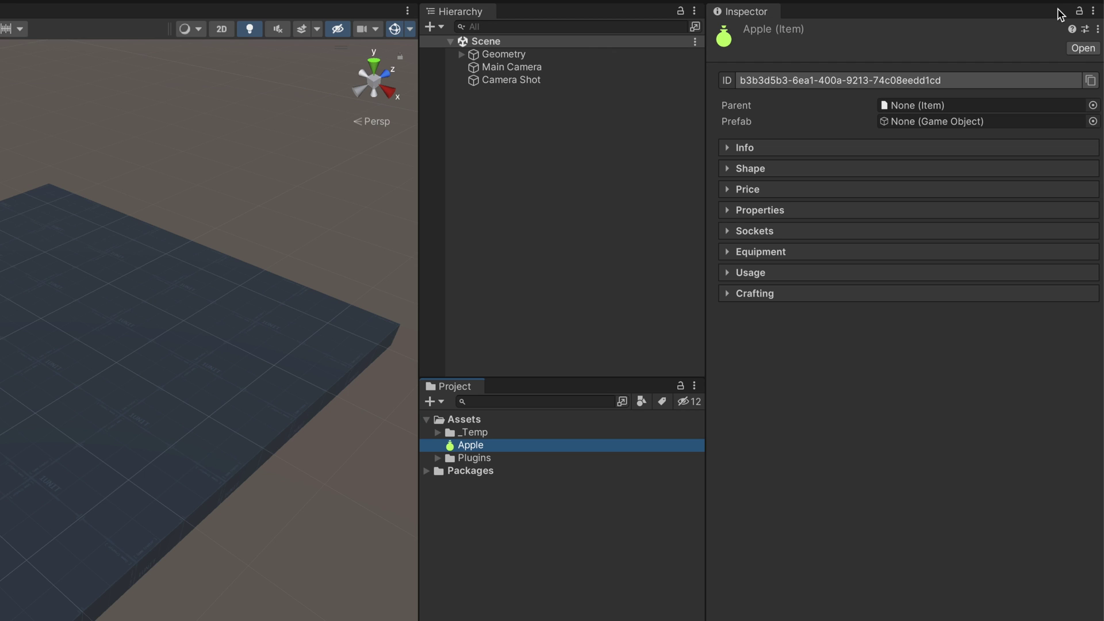
# Replace the Apple item's serialized ID with apple
pyautogui.click(1016, 77)
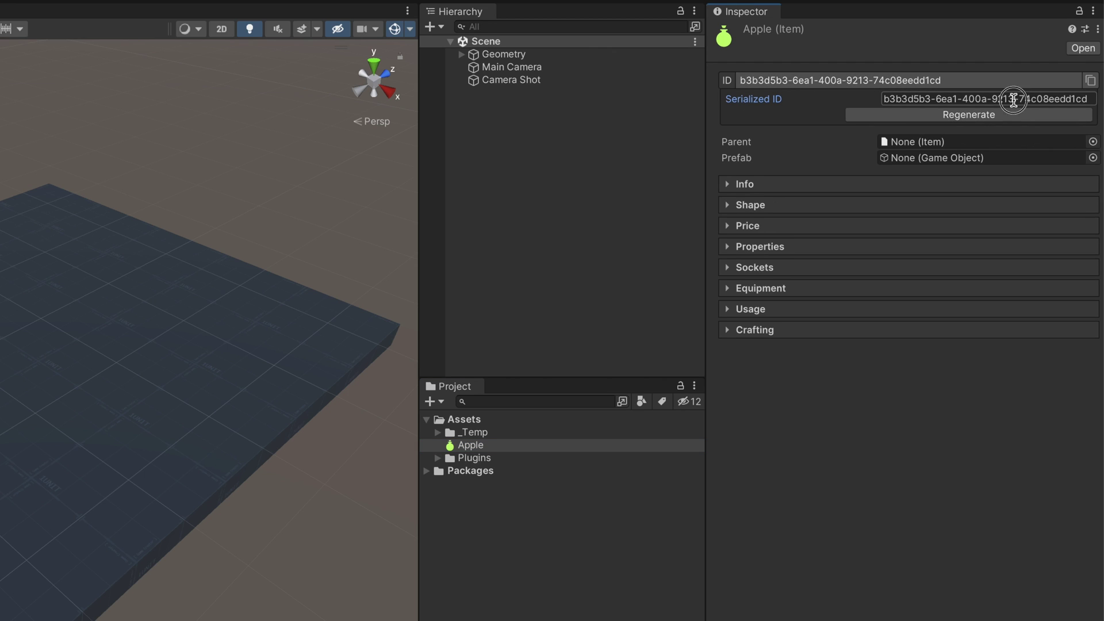
pyautogui.click(1013, 100)
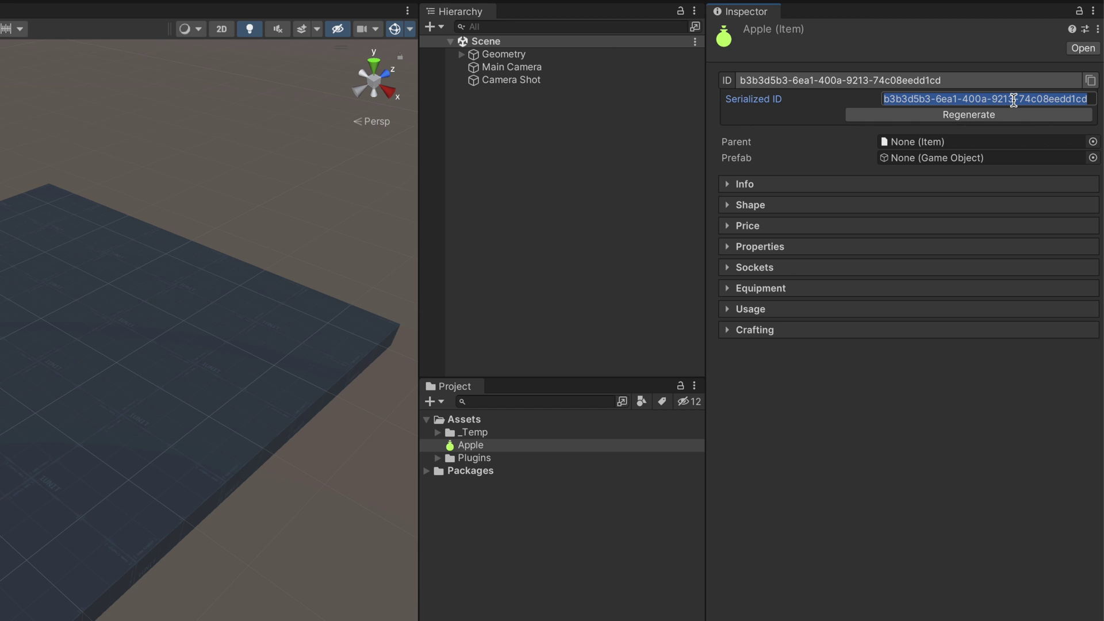
pyautogui.write('apple')
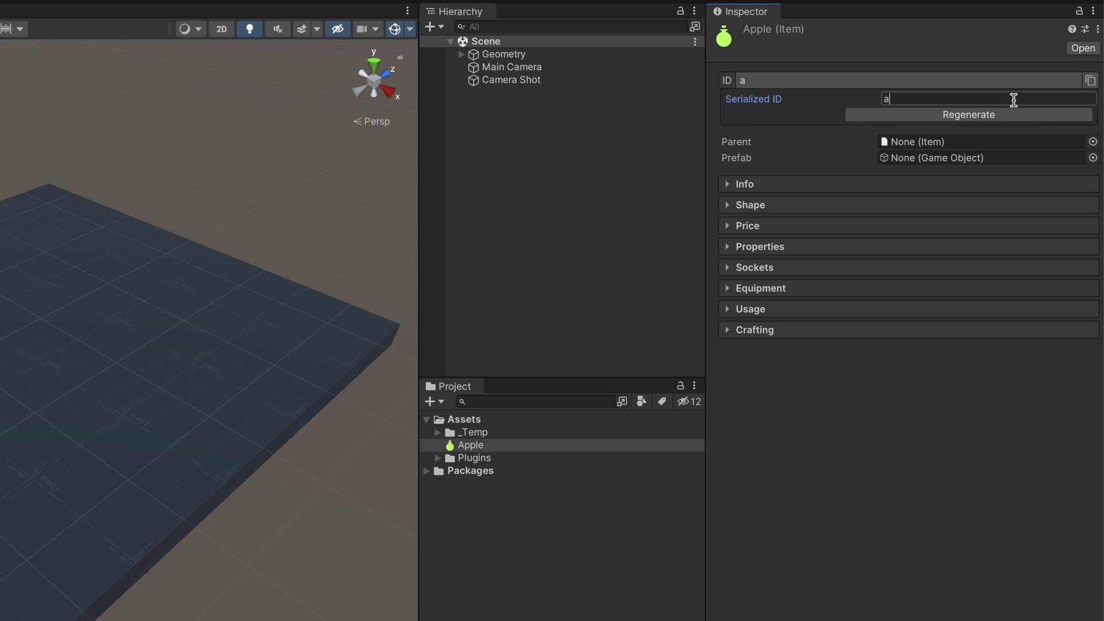
pyautogui.click(1010, 83)
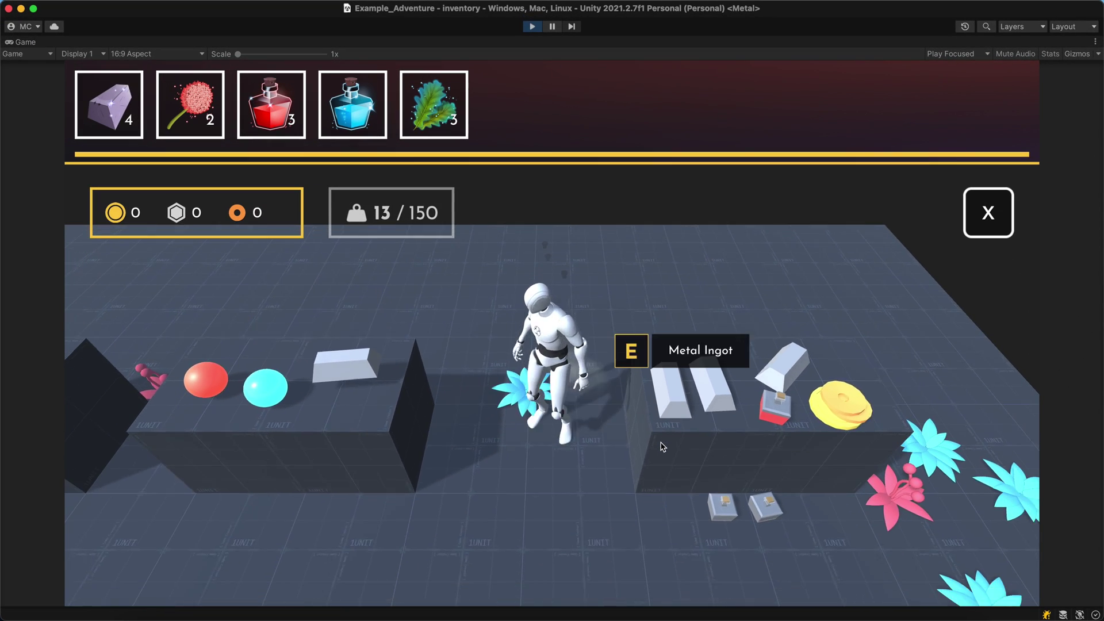
# In the running adventure example, walk away from the counters, drop one Health Potion from the inventory onto the floor and pick it back up
pyautogui.press('s')
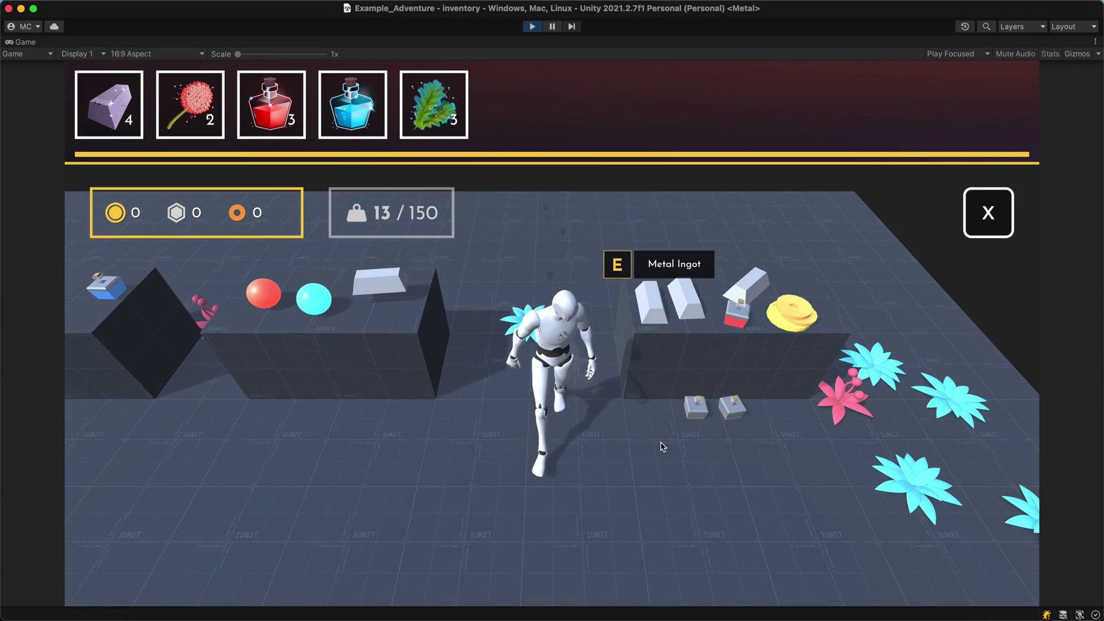
pyautogui.moveTo(278, 115)
pyautogui.moveTo(278, 115); pyautogui.dragTo(663, 363)
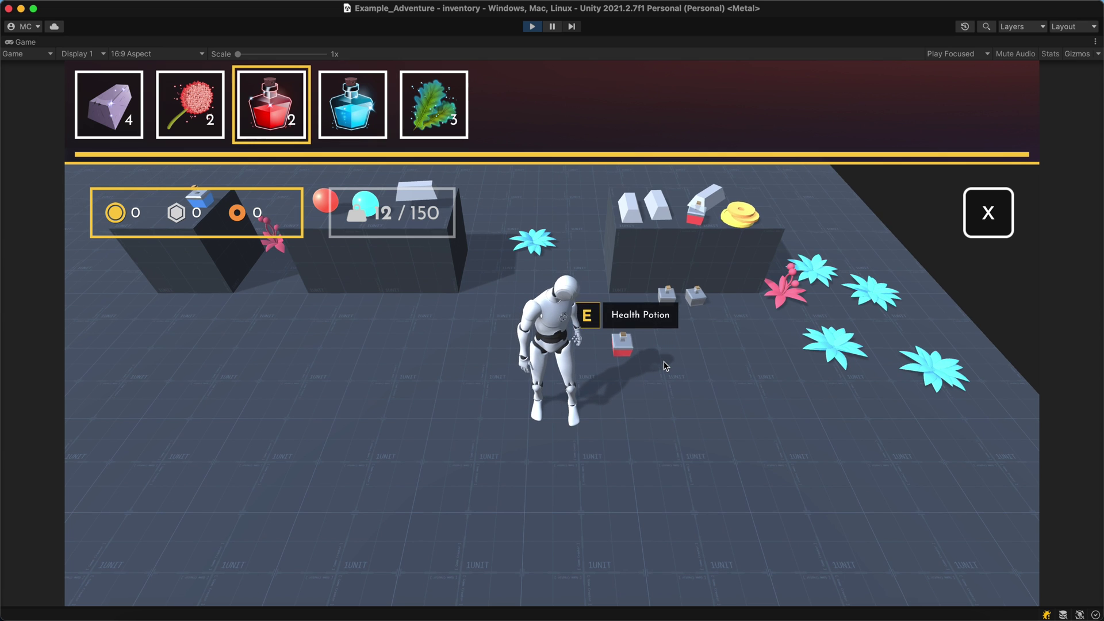
pyautogui.press('e')
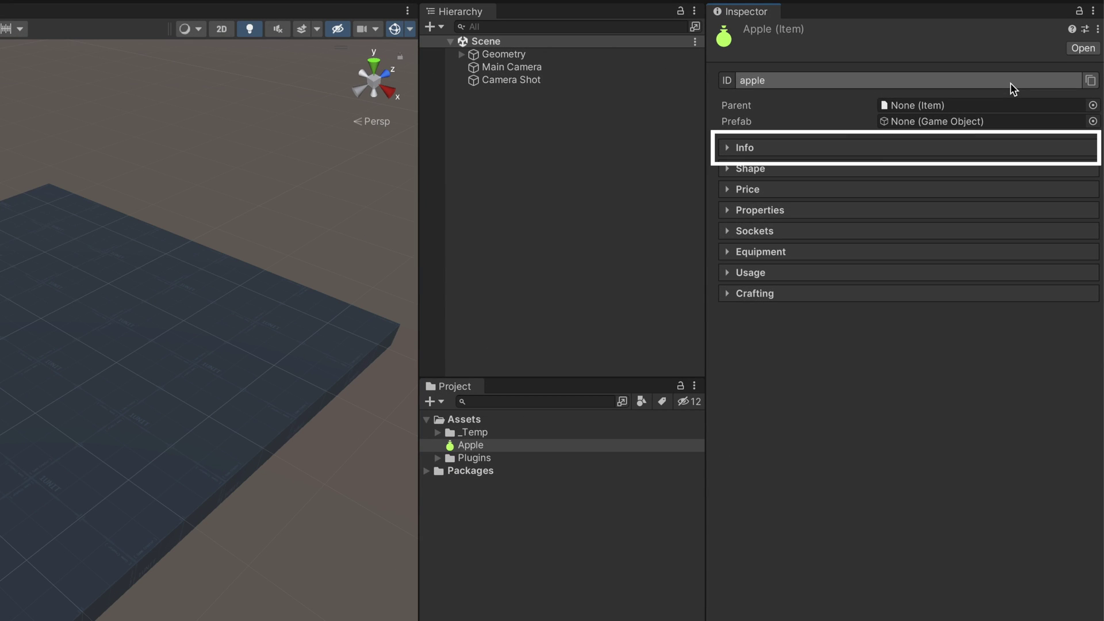
# Set the Apple item's display name to Apple in its info settings
pyautogui.click(1012, 150)
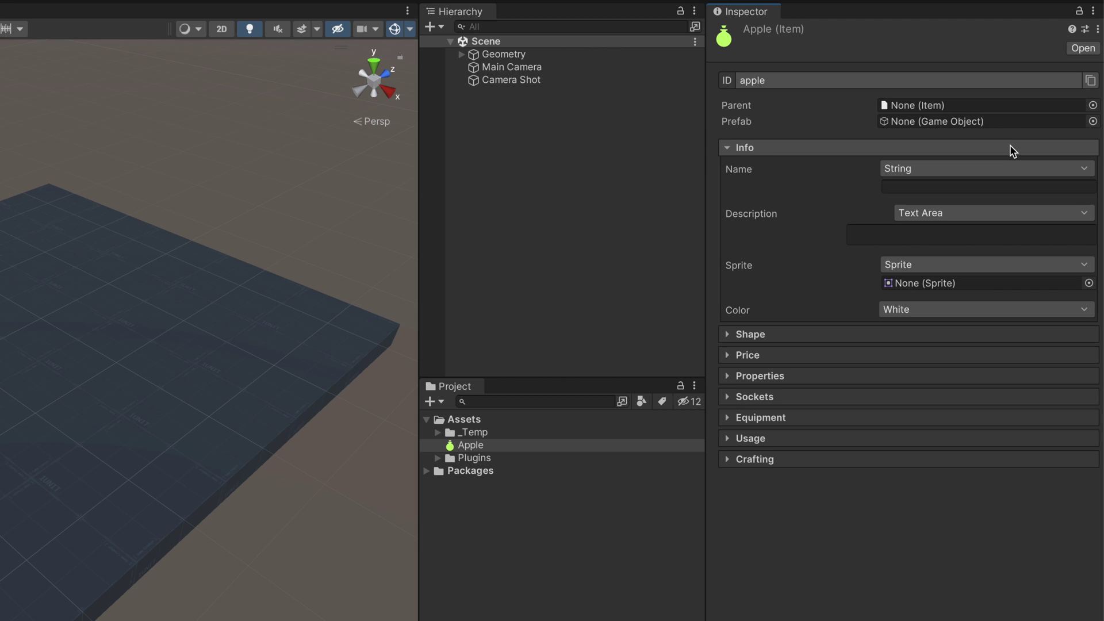
pyautogui.click(1009, 187)
pyautogui.write('Apple')
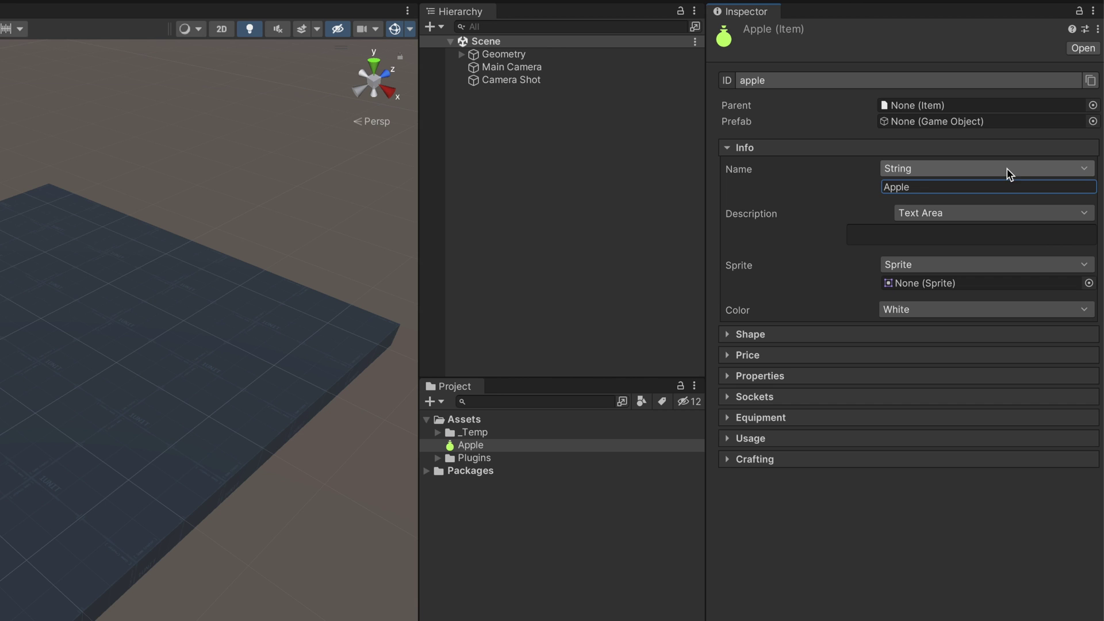
pyautogui.click(1003, 151)
# Examine the Apple item's shape and price settings
pyautogui.click(1002, 168)
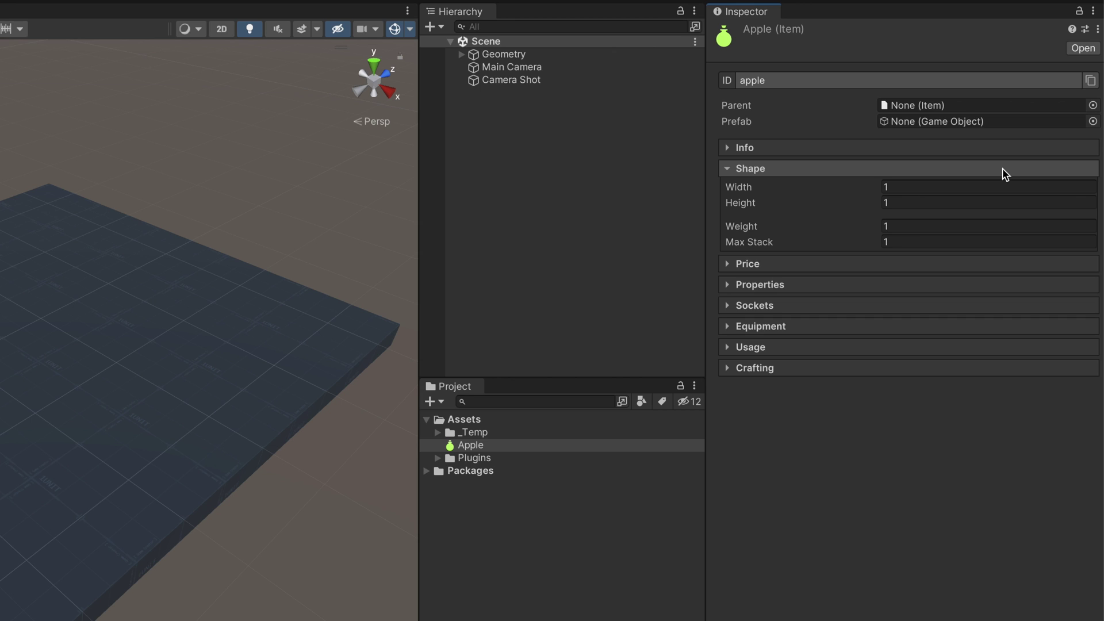
pyautogui.click(1002, 168)
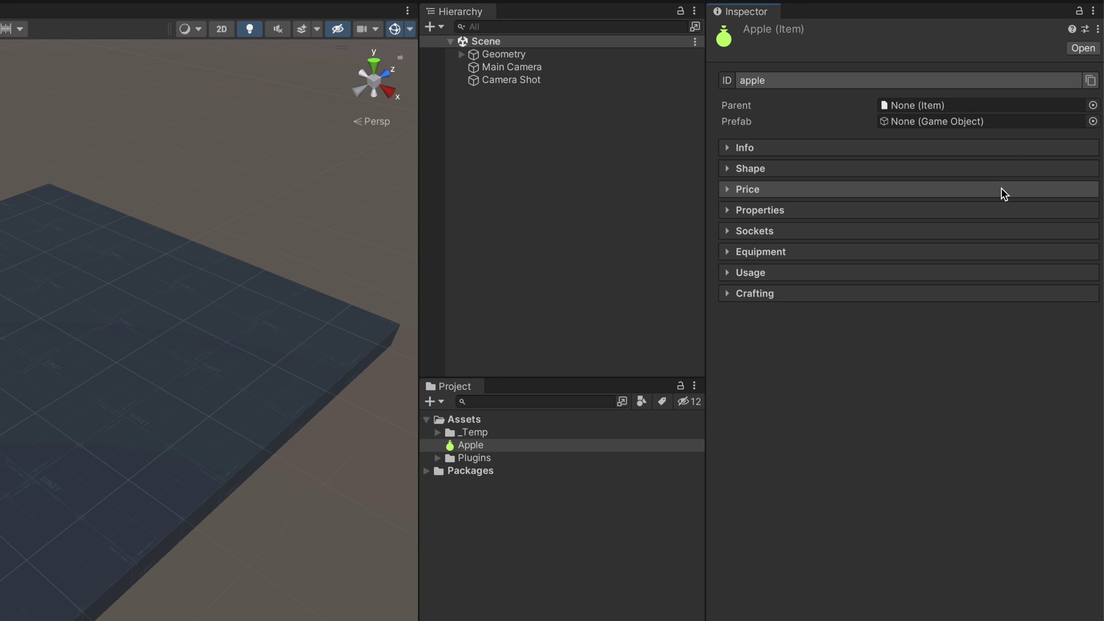
pyautogui.click(1002, 189)
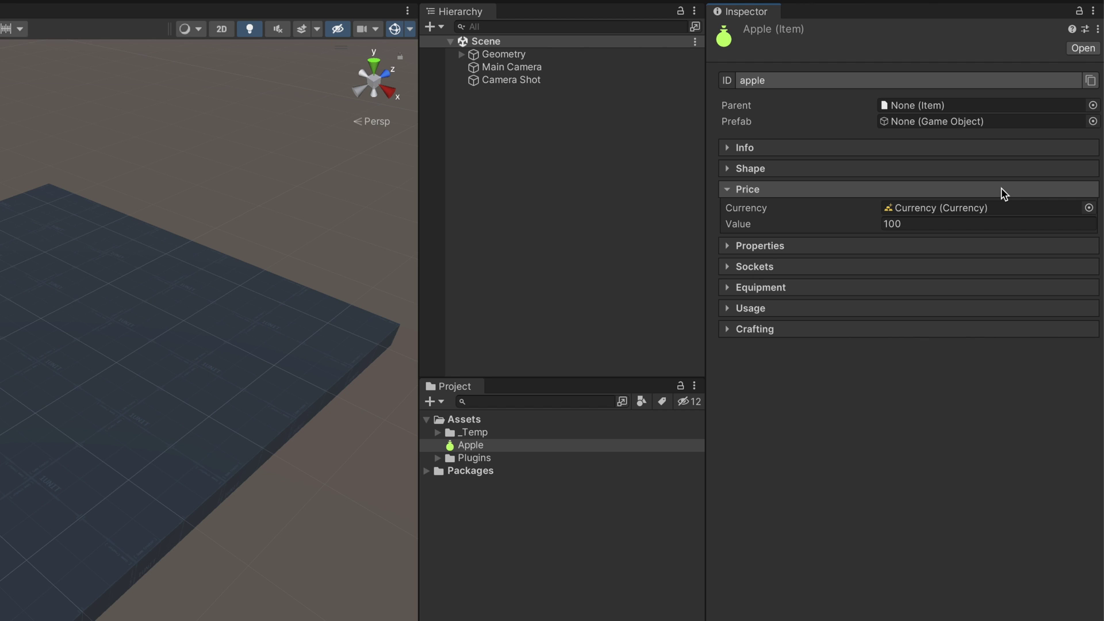
pyautogui.click(1002, 187)
# Add a property with the ID my-property-id to the Apple item
pyautogui.click(999, 208)
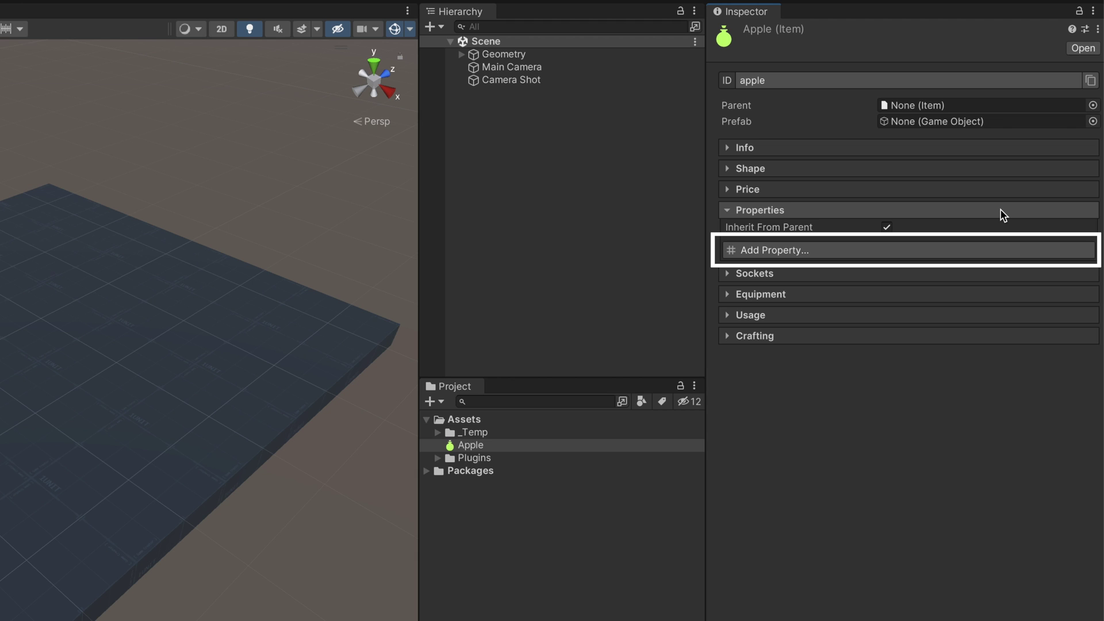
pyautogui.click(991, 249)
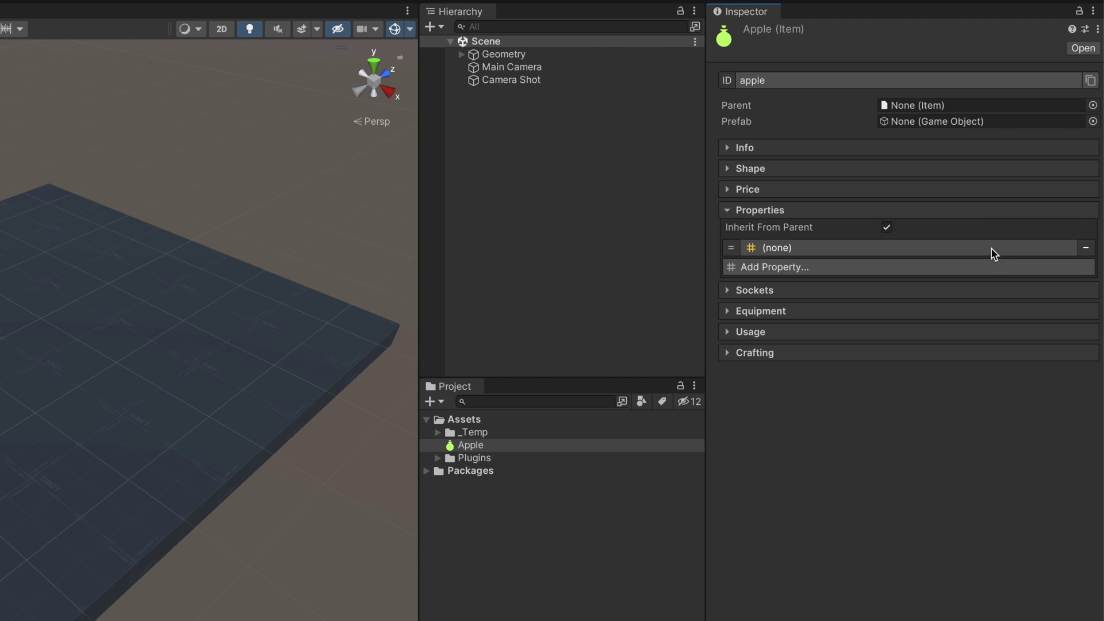
pyautogui.click(993, 253)
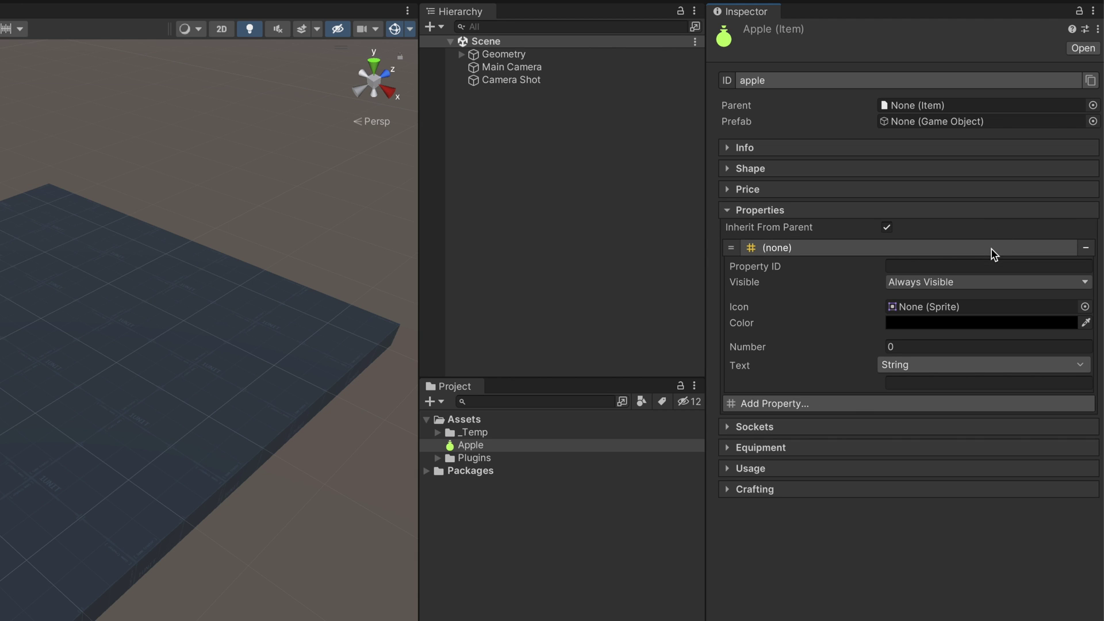
pyautogui.click(989, 265)
pyautogui.write('my-property-id')
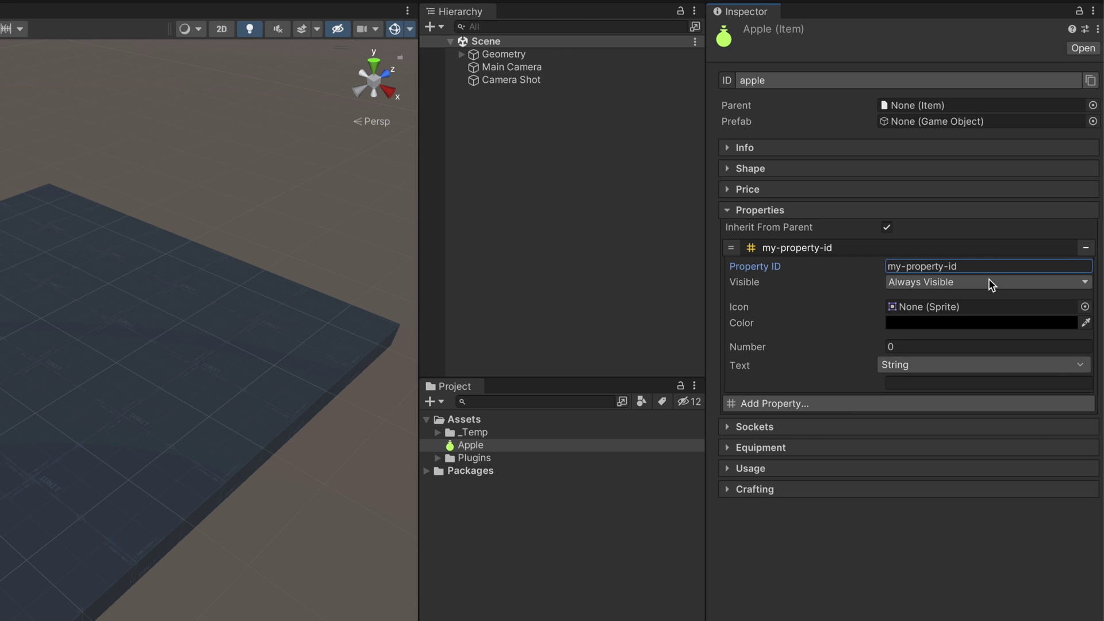
# Review the visibility options of my-property-id and remove that property from the Apple item
pyautogui.click(989, 281)
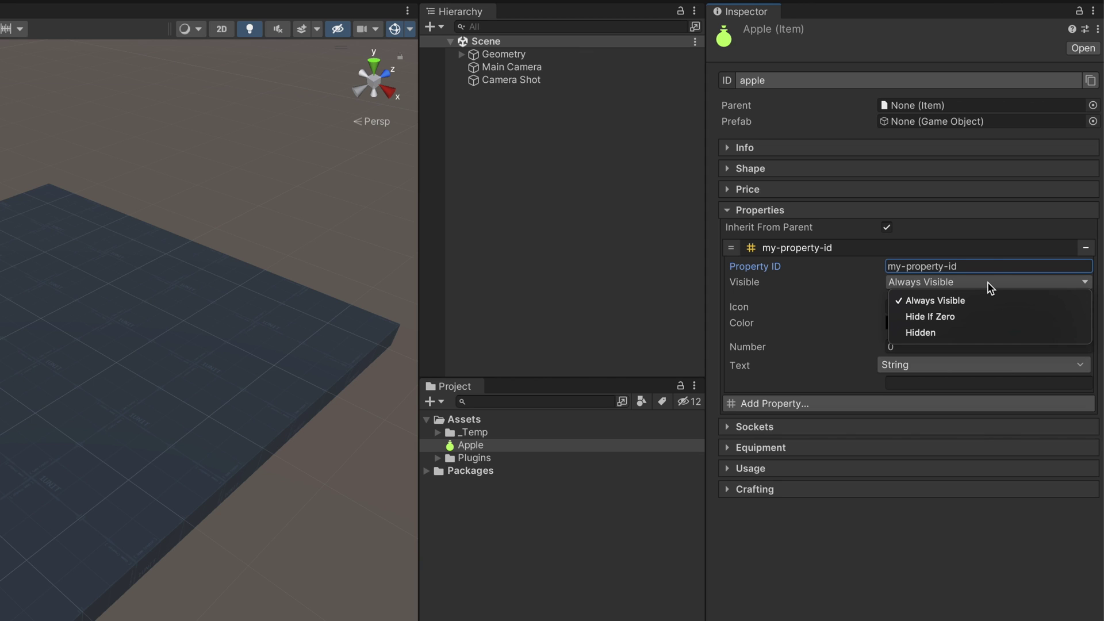
pyautogui.click(987, 281)
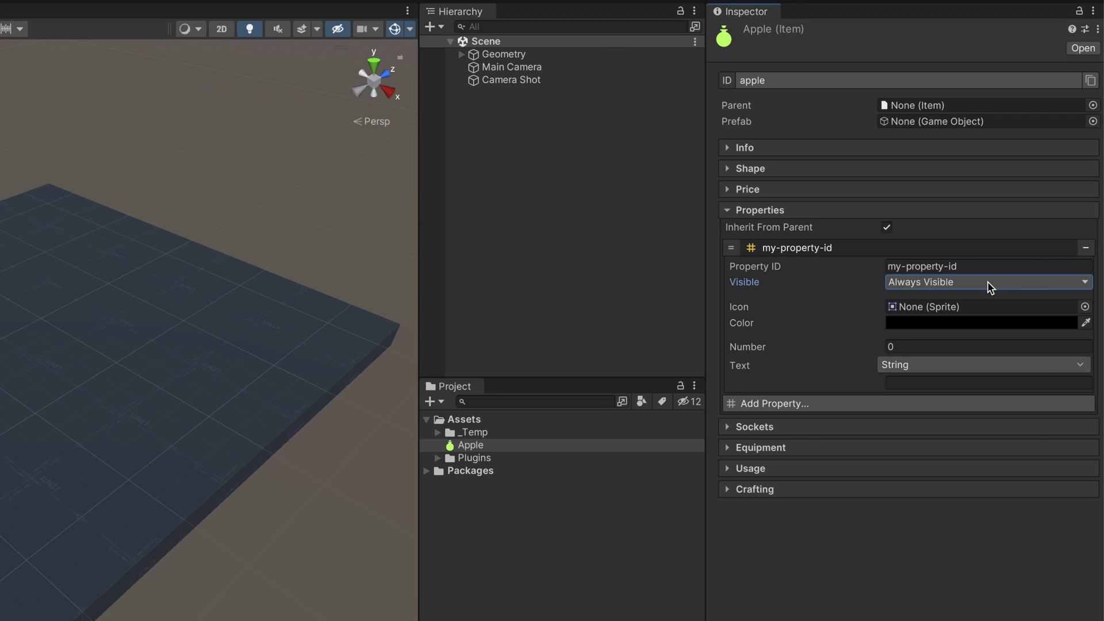
pyautogui.click(1002, 247)
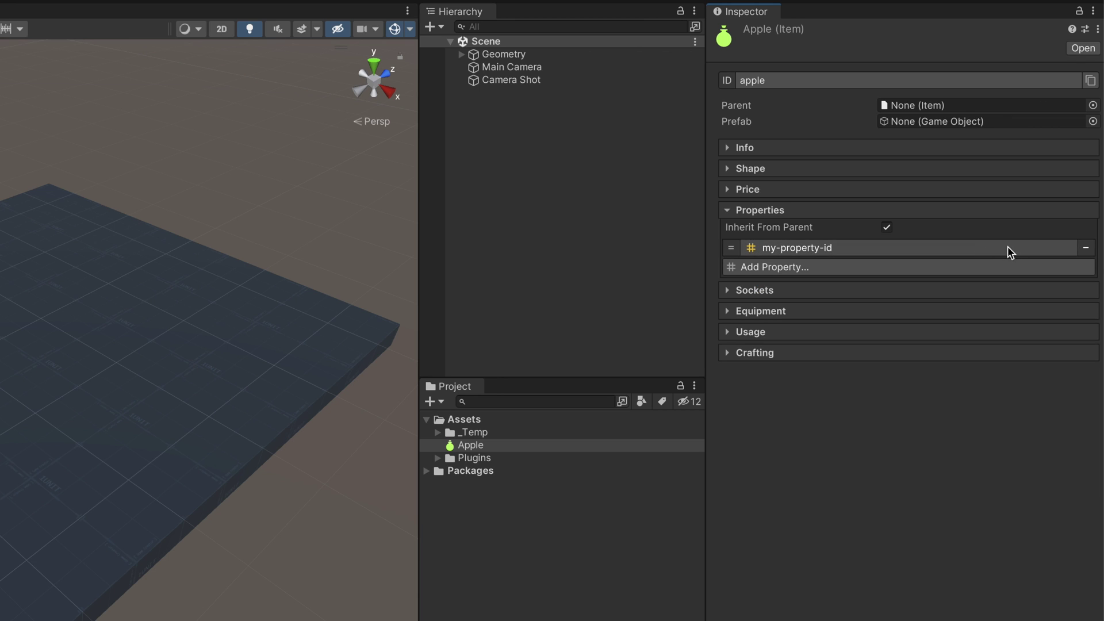
pyautogui.click(1085, 247)
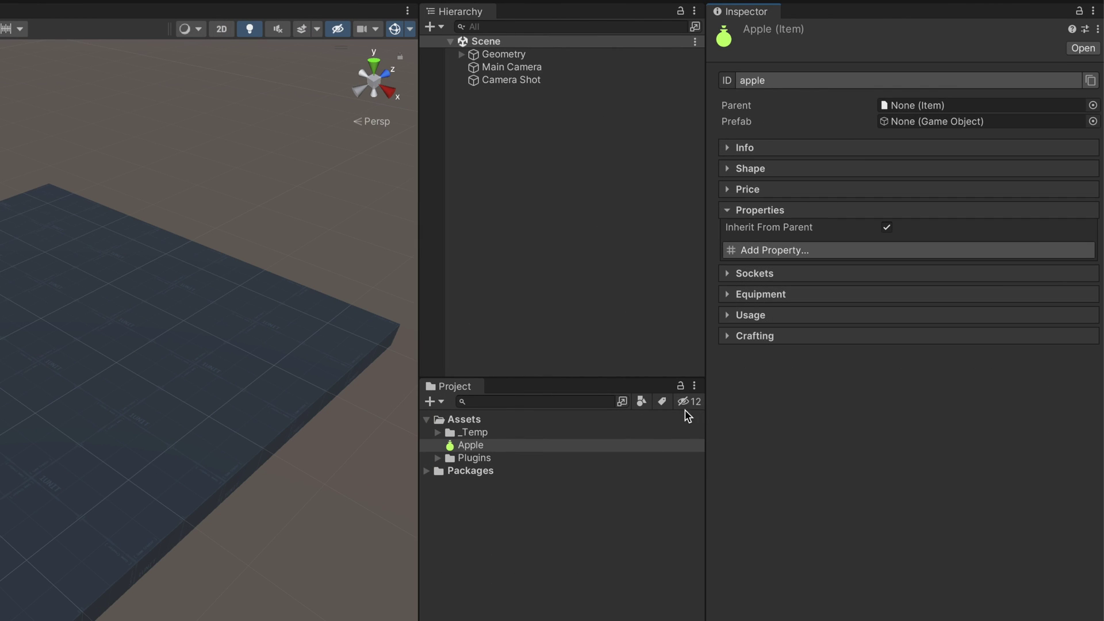
# Create a second inventory item named Fruit in the Assets folder
pyautogui.rightClick(677, 414)
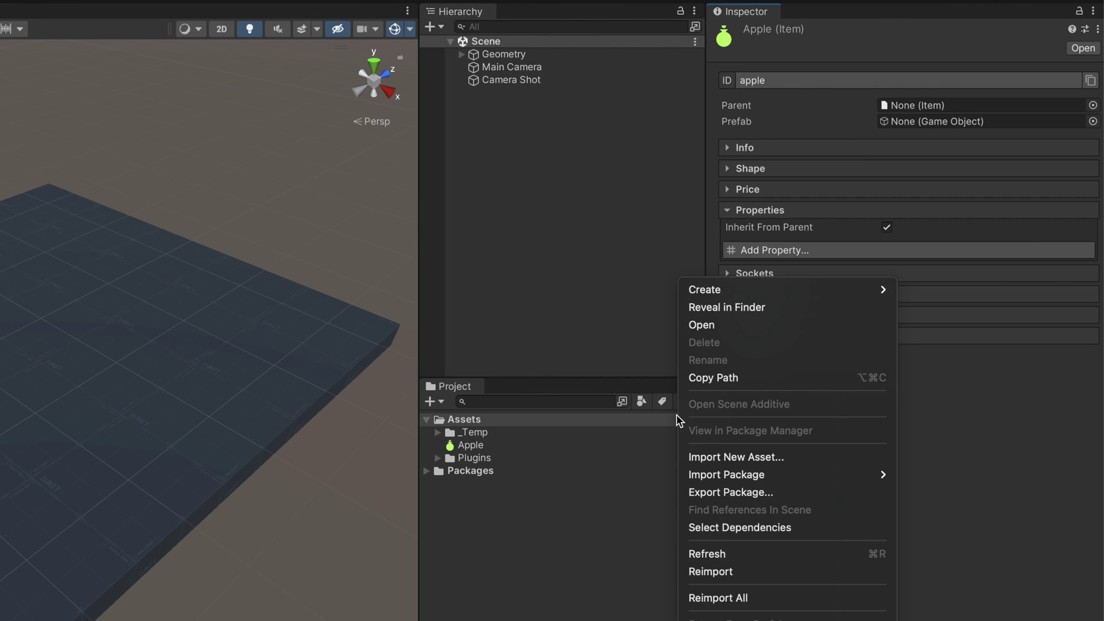
pyautogui.moveTo(704, 289)
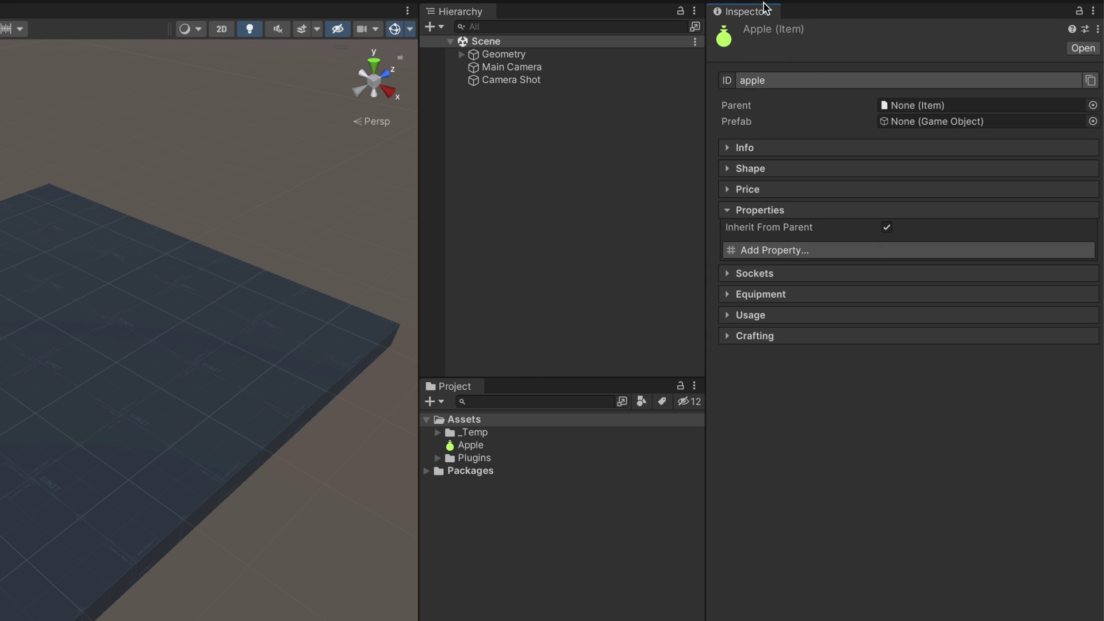
pyautogui.click(764, 8)
pyautogui.write('Fruit')
pyautogui.press('Return')
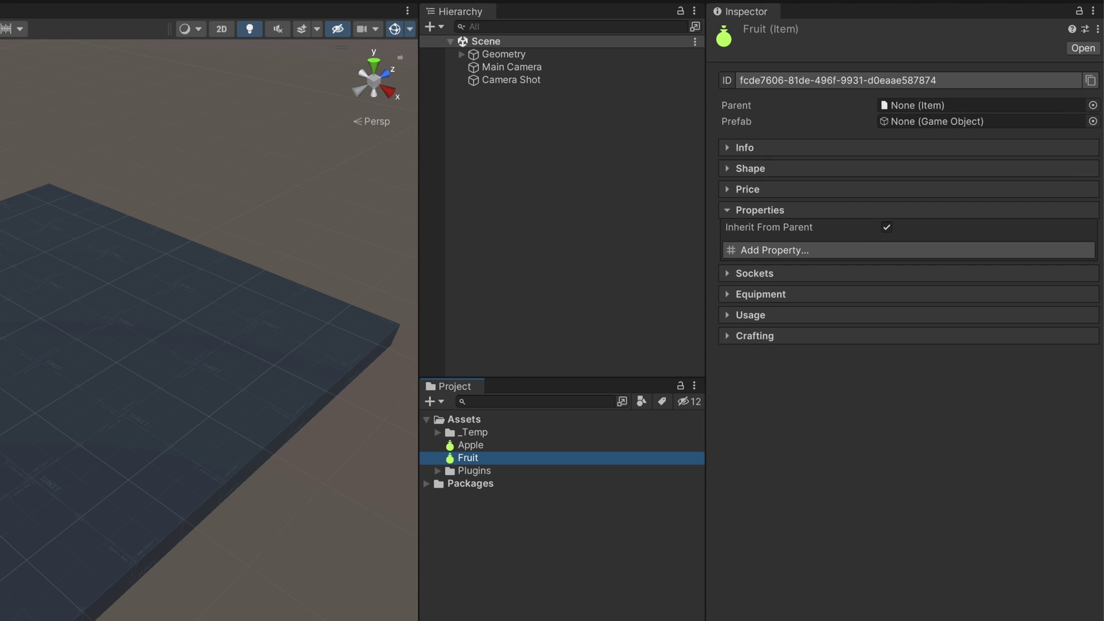
# Replace the Fruit item's serialized ID with fruit
pyautogui.click(801, 74)
pyautogui.click(892, 98)
pyautogui.write('fruit')
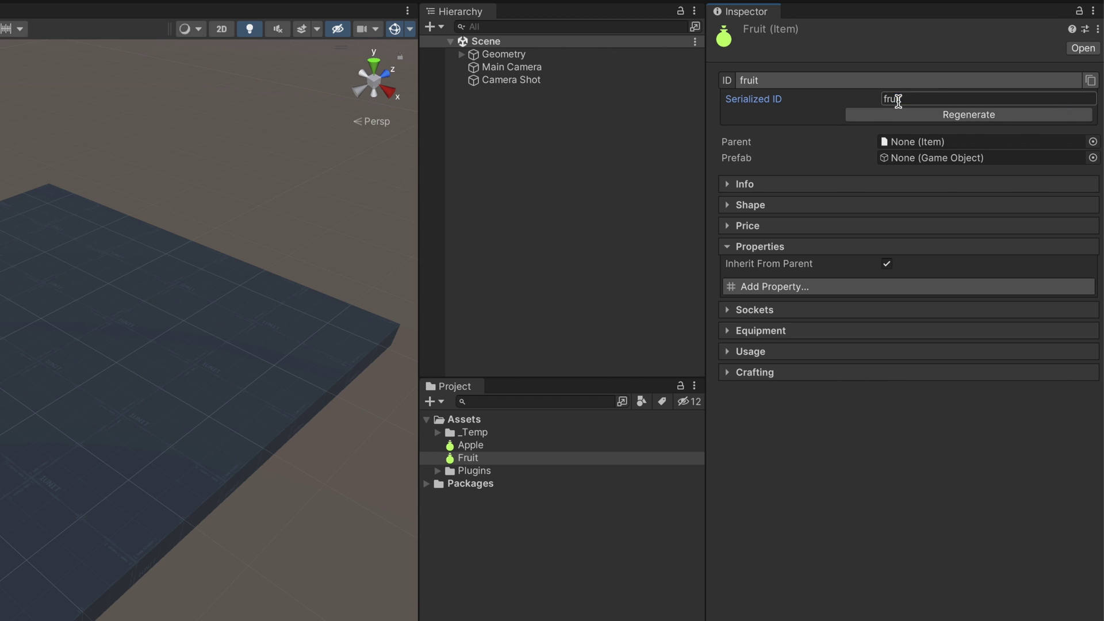
pyautogui.click(897, 80)
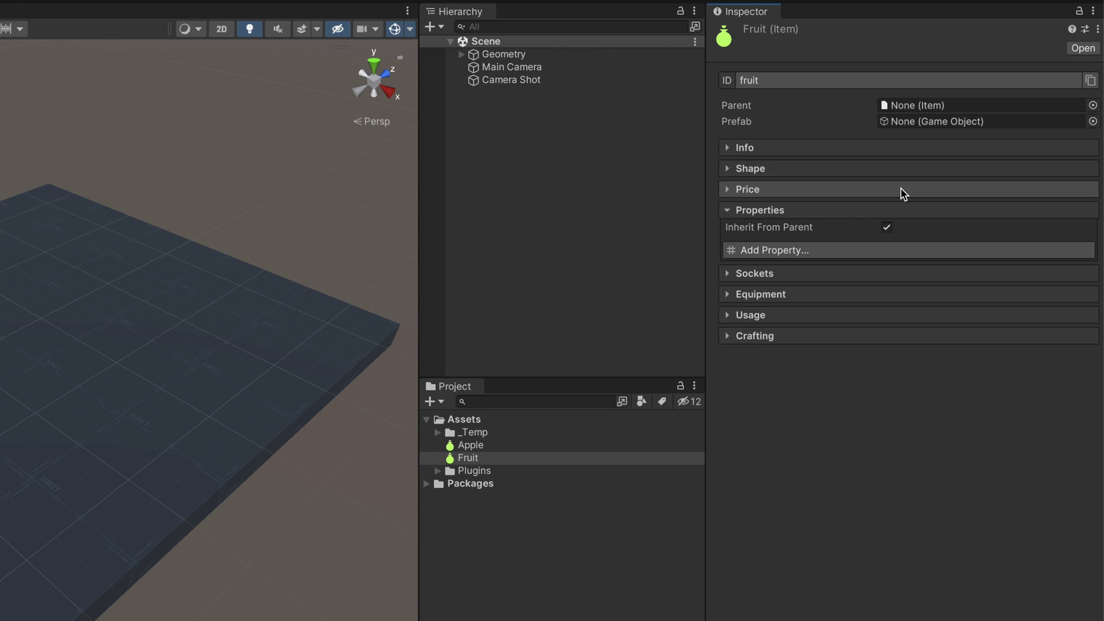
# Add a property with the ID calories to the Fruit item
pyautogui.click(906, 248)
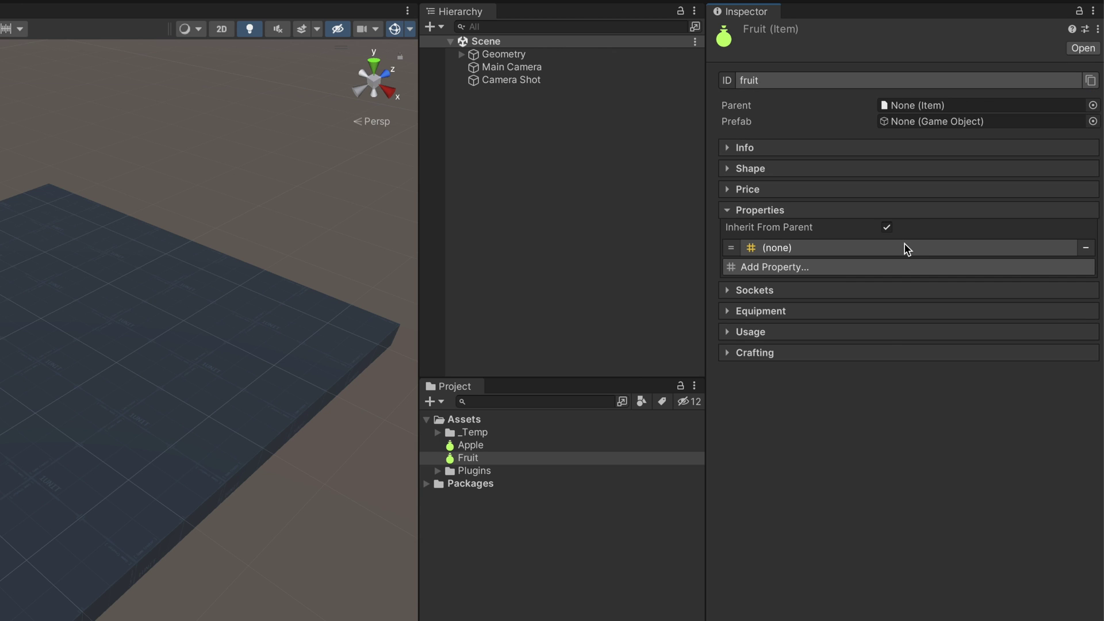
pyautogui.click(906, 248)
pyautogui.click(909, 266)
pyautogui.write('calories')
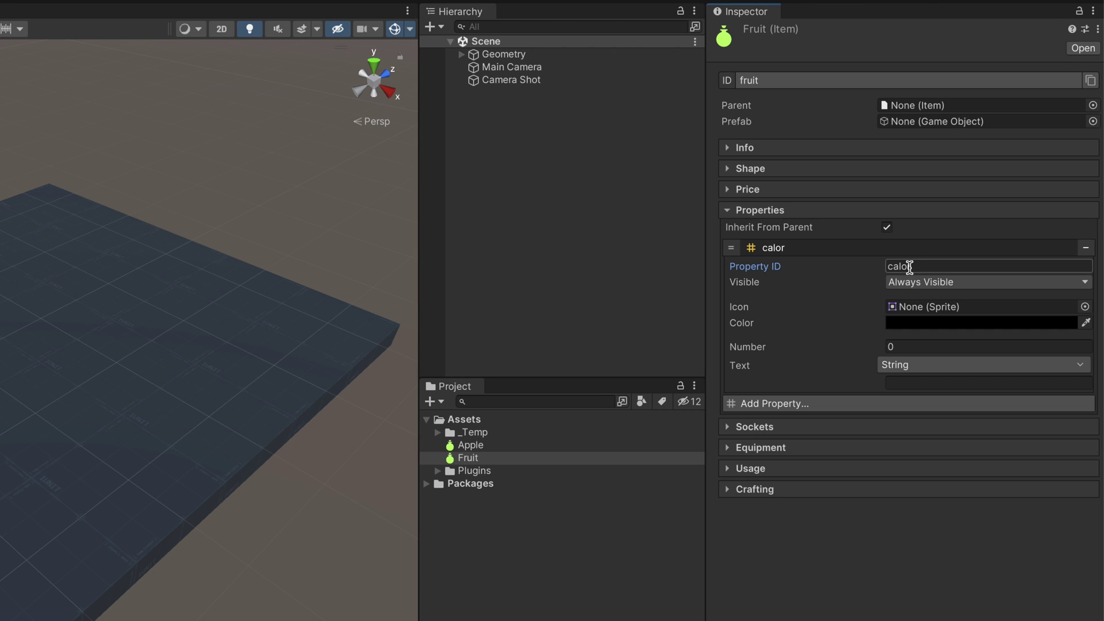
pyautogui.click(883, 247)
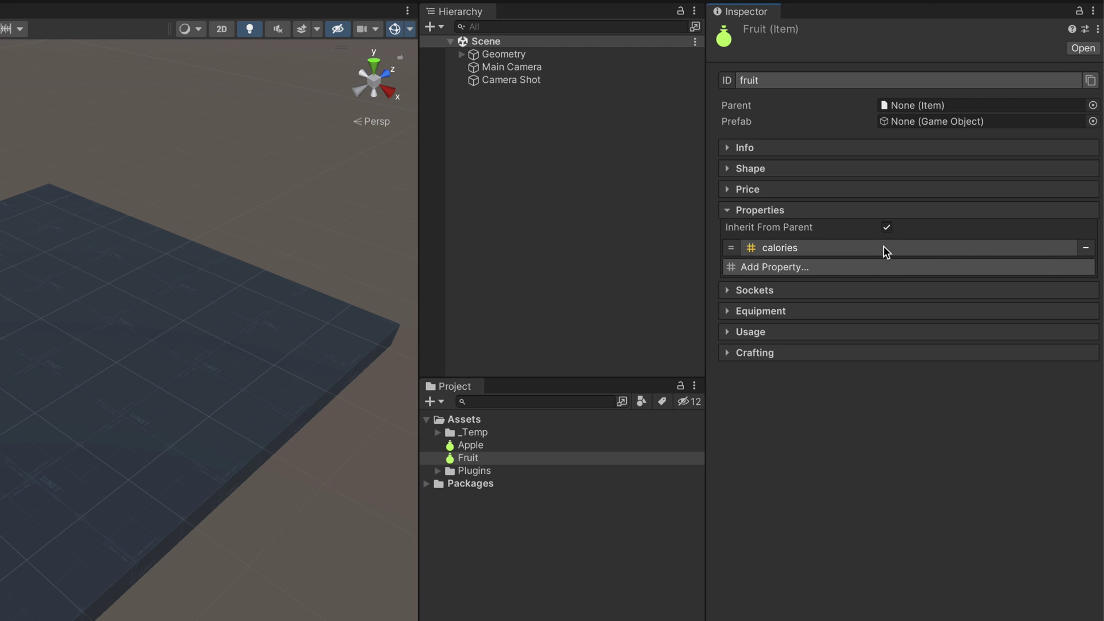
# Set Fruit as the Apple item's parent and override its inherited calories property with 90
pyautogui.click(483, 445)
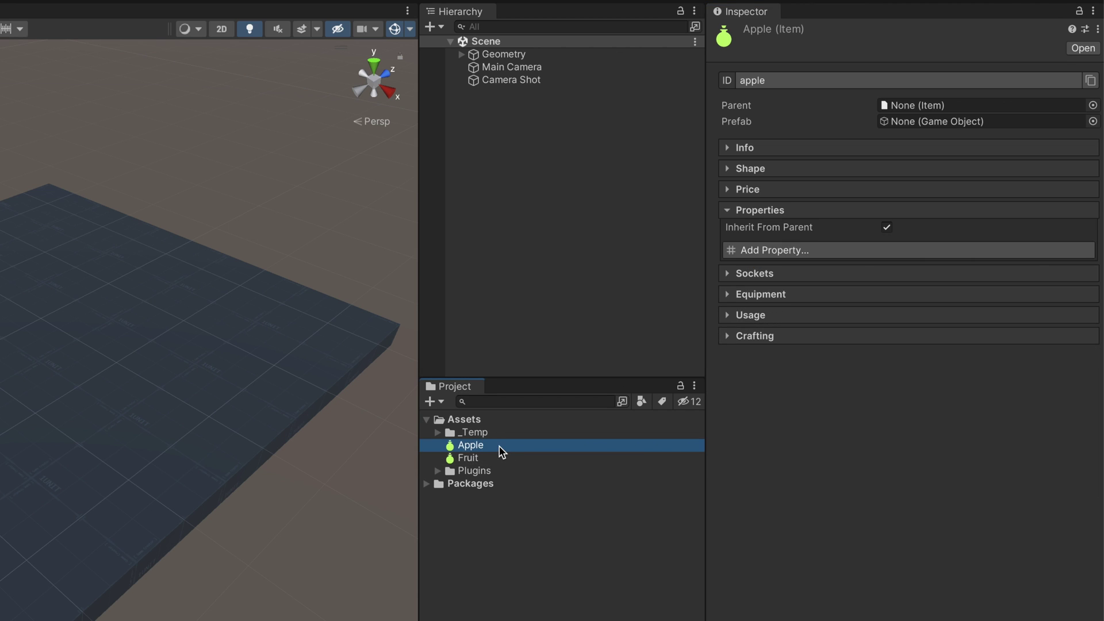
pyautogui.moveTo(486, 458); pyautogui.dragTo(955, 108)
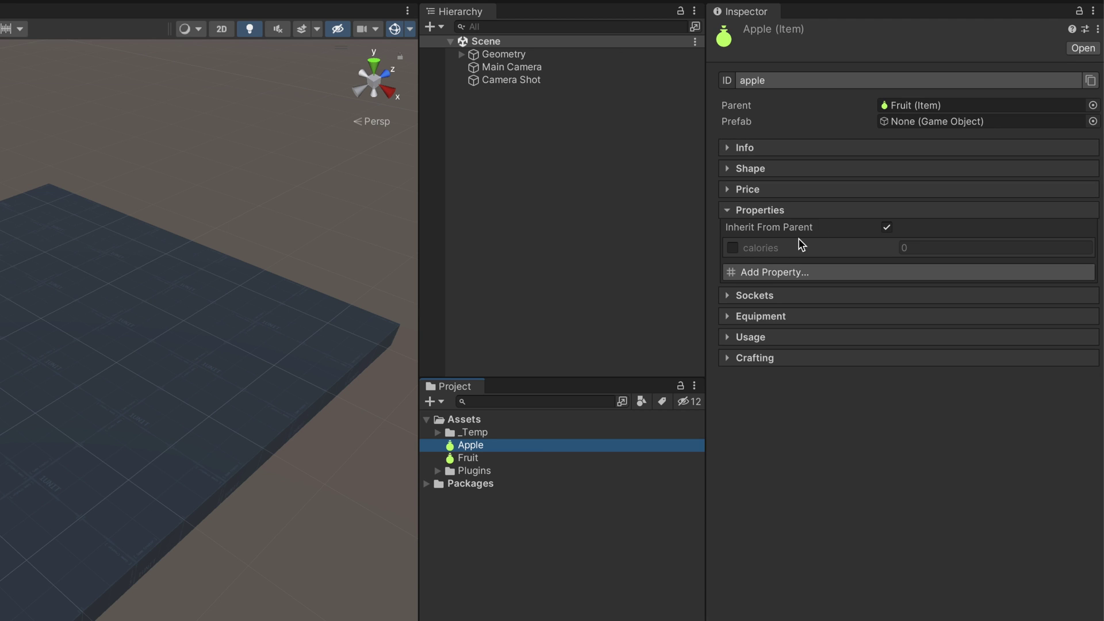
pyautogui.click(732, 248)
pyautogui.click(927, 246)
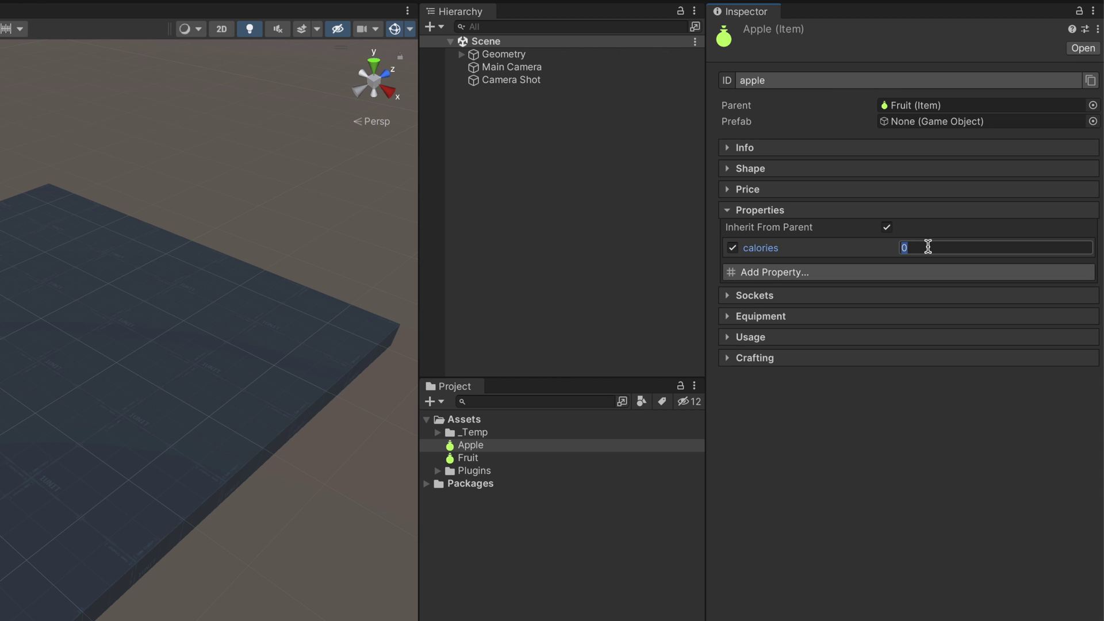
pyautogui.write('90')
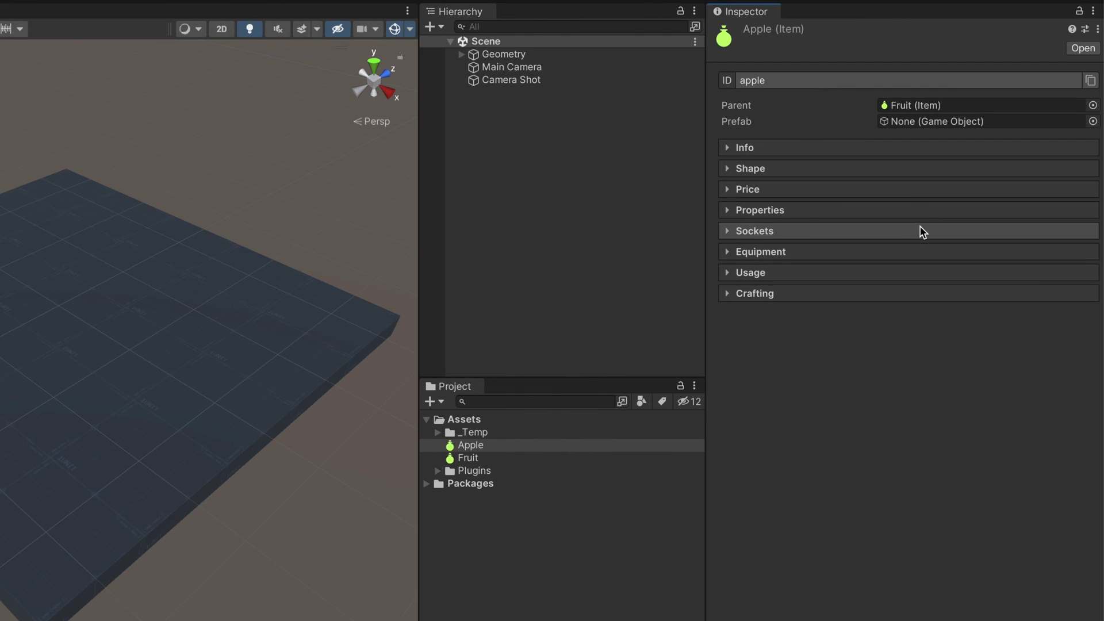
# Add an empty socket to the Apple item and check the item's shape settings
pyautogui.click(919, 230)
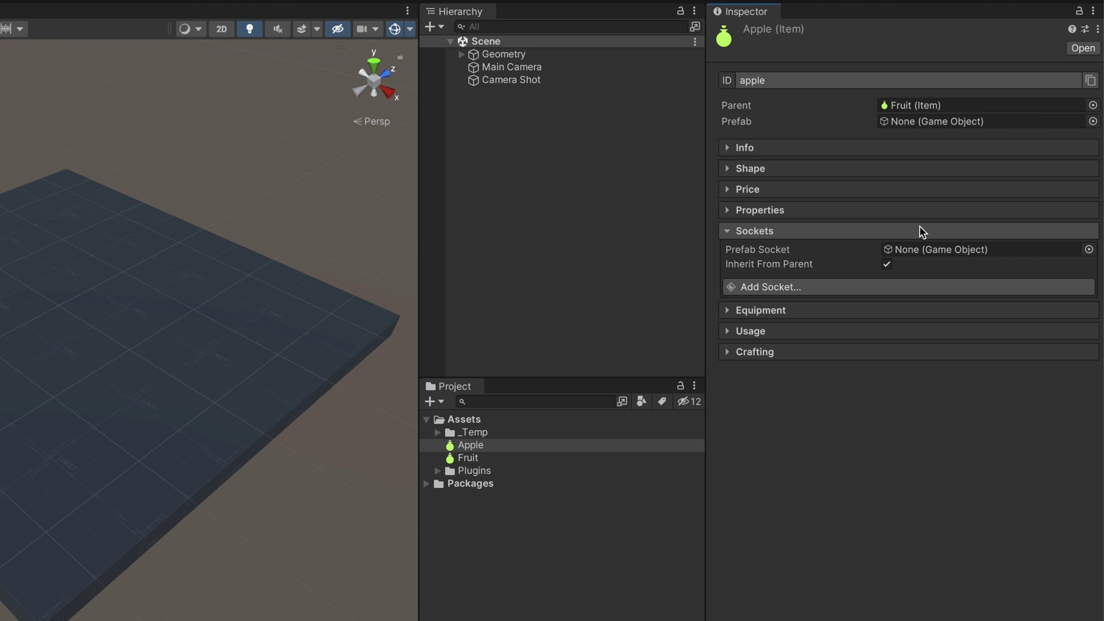
pyautogui.click(921, 285)
pyautogui.click(921, 284)
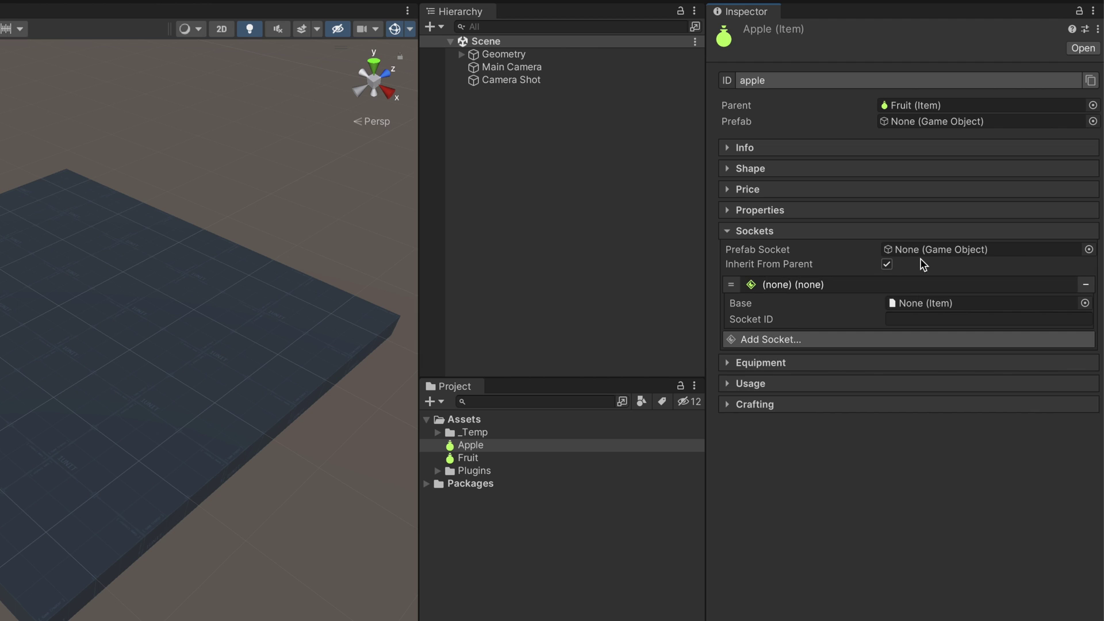
pyautogui.click(911, 167)
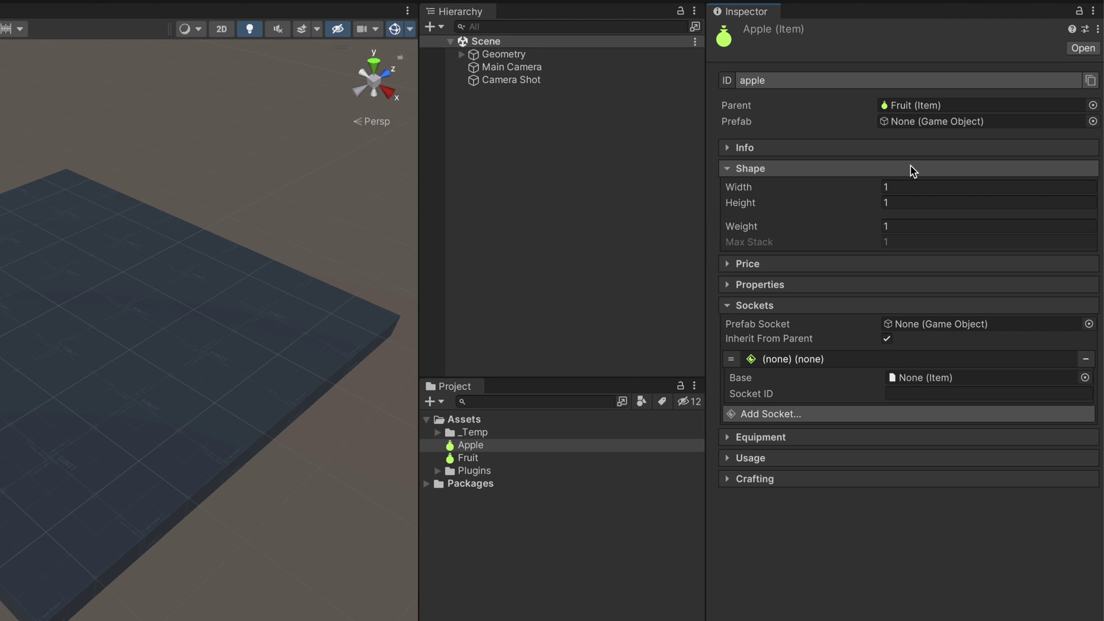
pyautogui.click(909, 167)
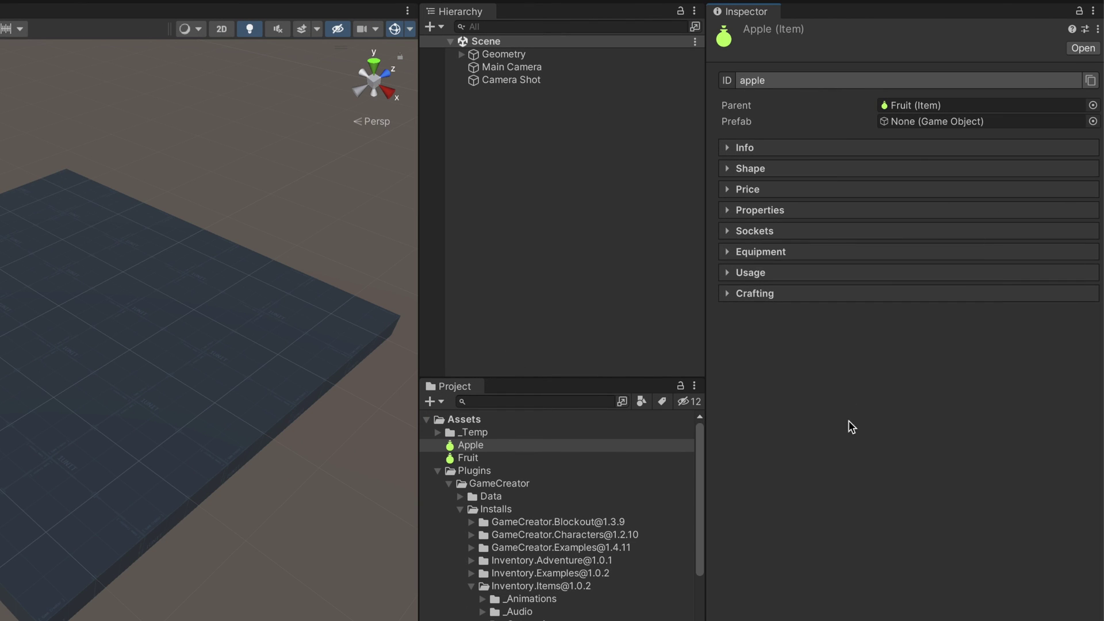
# Make the Apple item equippable and enable Execute From Parent in its equipment settings
pyautogui.click(840, 253)
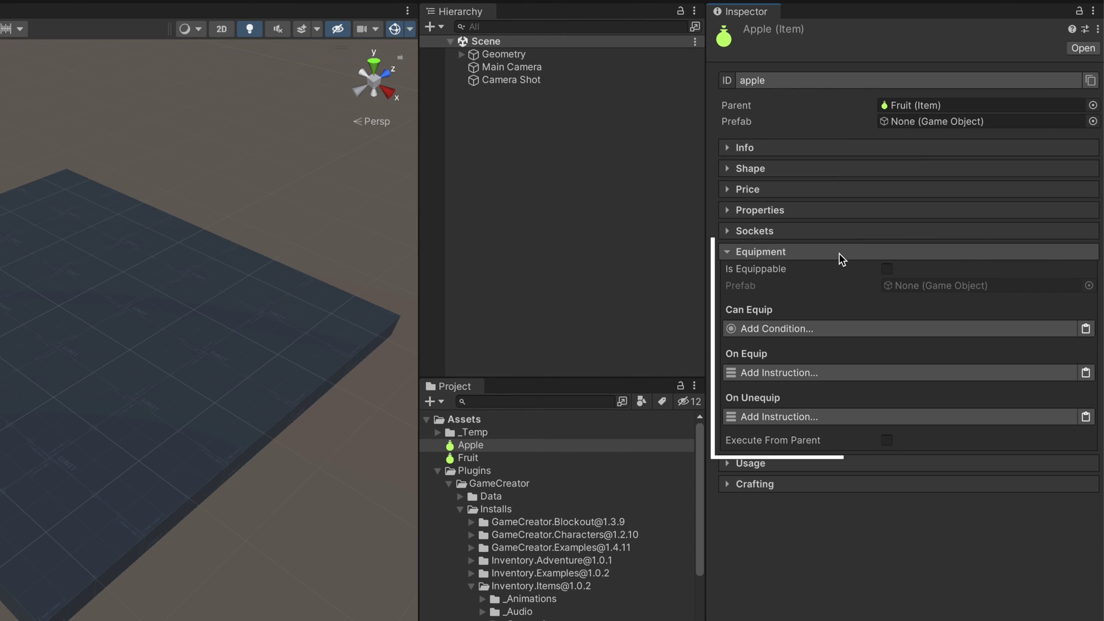
pyautogui.click(887, 269)
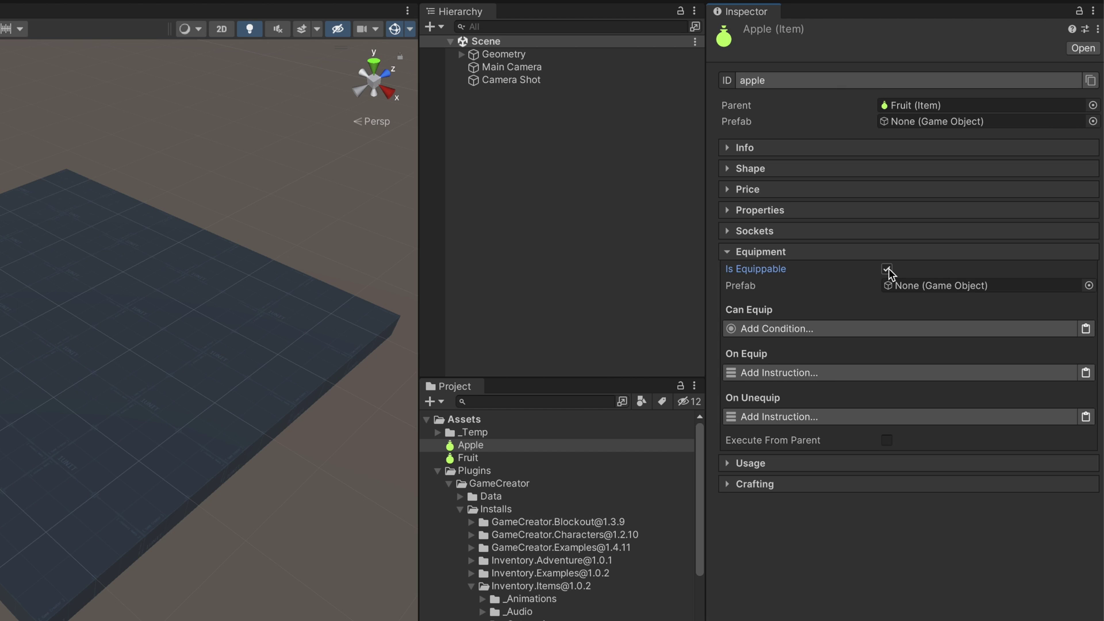
pyautogui.click(890, 331)
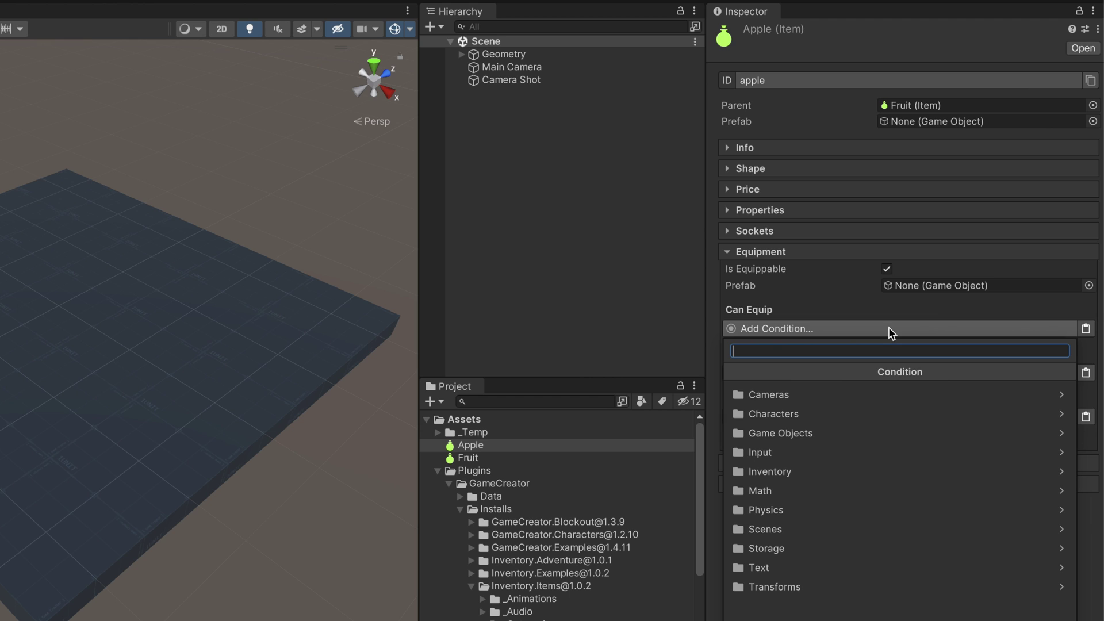
pyautogui.click(886, 309)
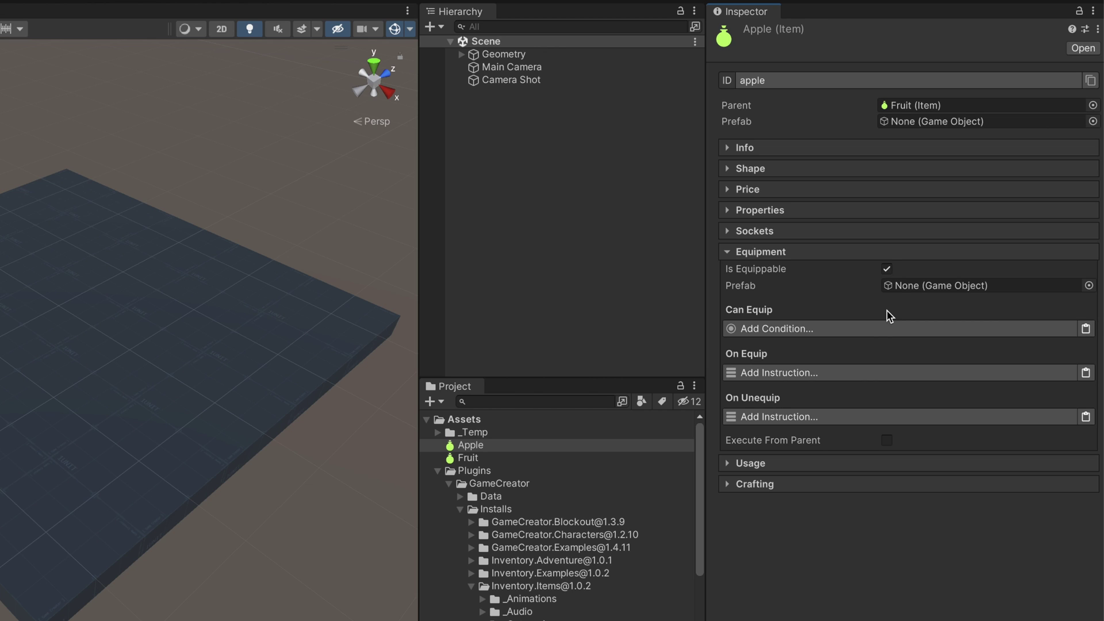
pyautogui.click(887, 440)
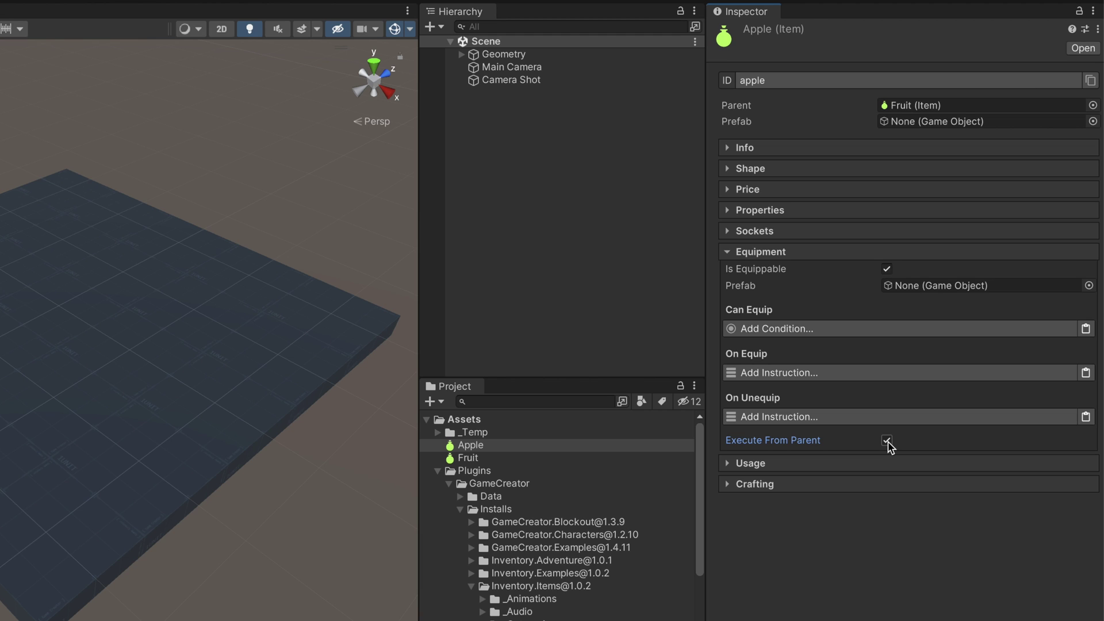
pyautogui.click(885, 255)
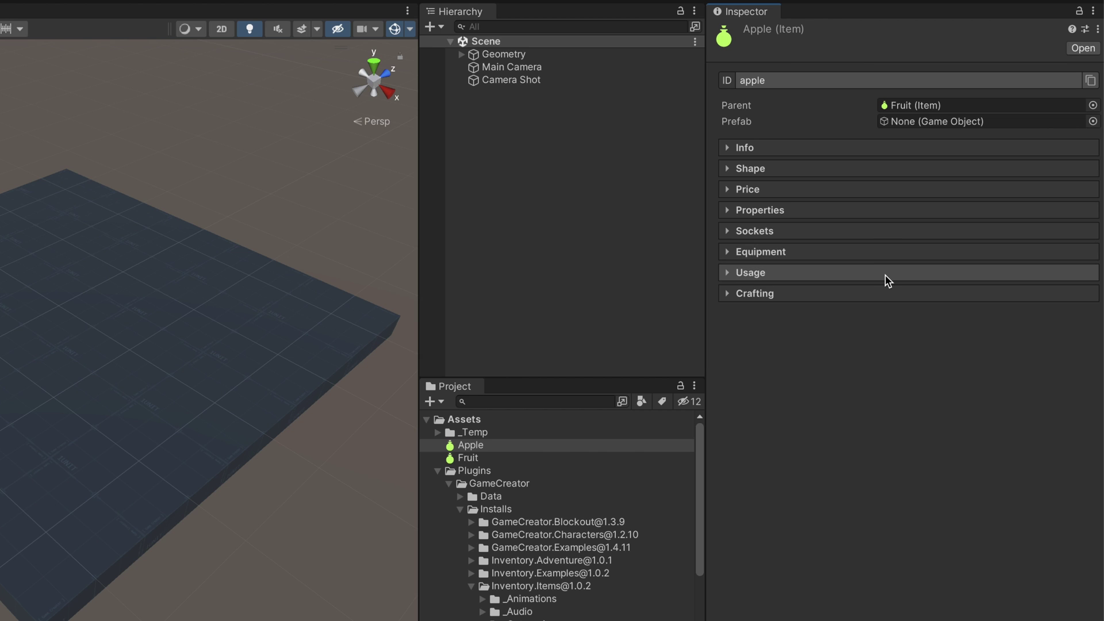
# Configure the Apple item's usage with Can Use and Execute From Parent enabled and an On Use Log Text instruction reading "I just ate an Apple"
pyautogui.click(885, 274)
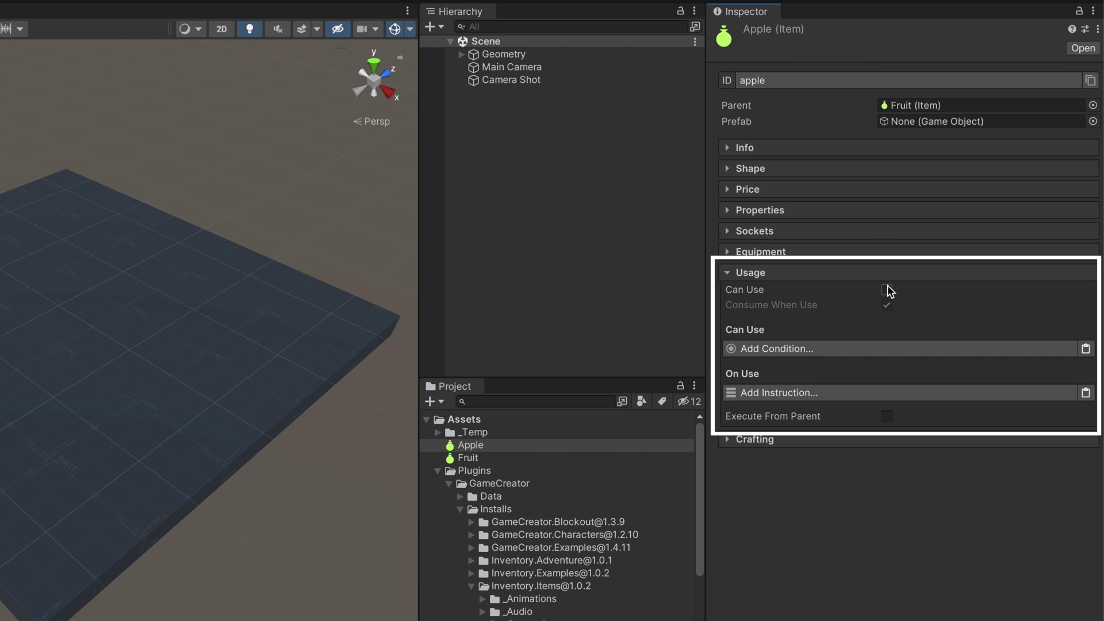
pyautogui.click(887, 289)
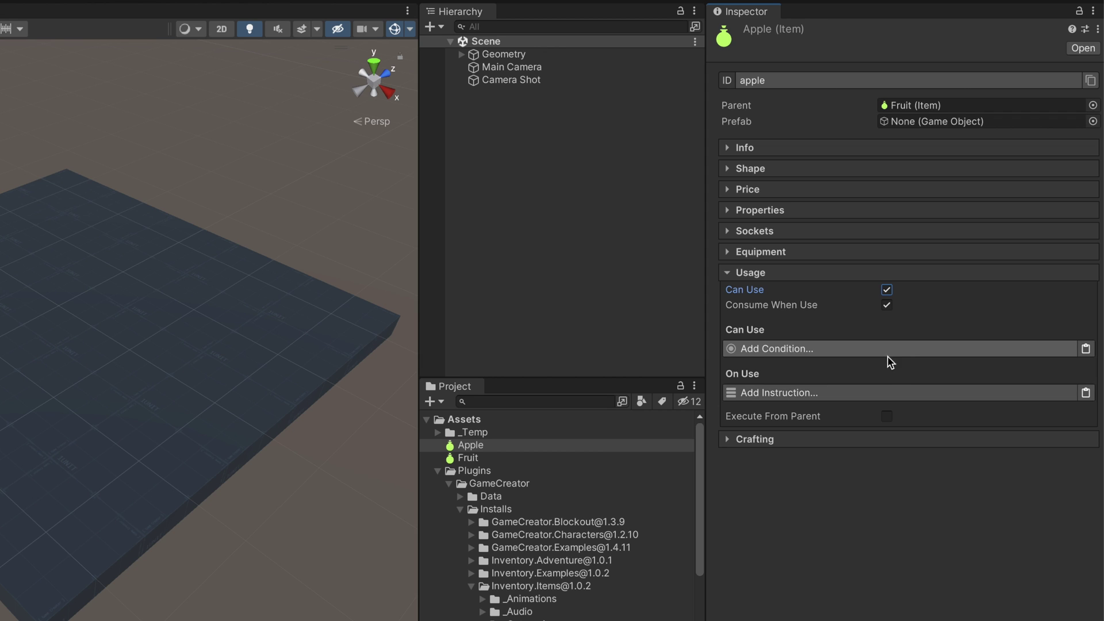
pyautogui.click(882, 397)
pyautogui.write('debug text')
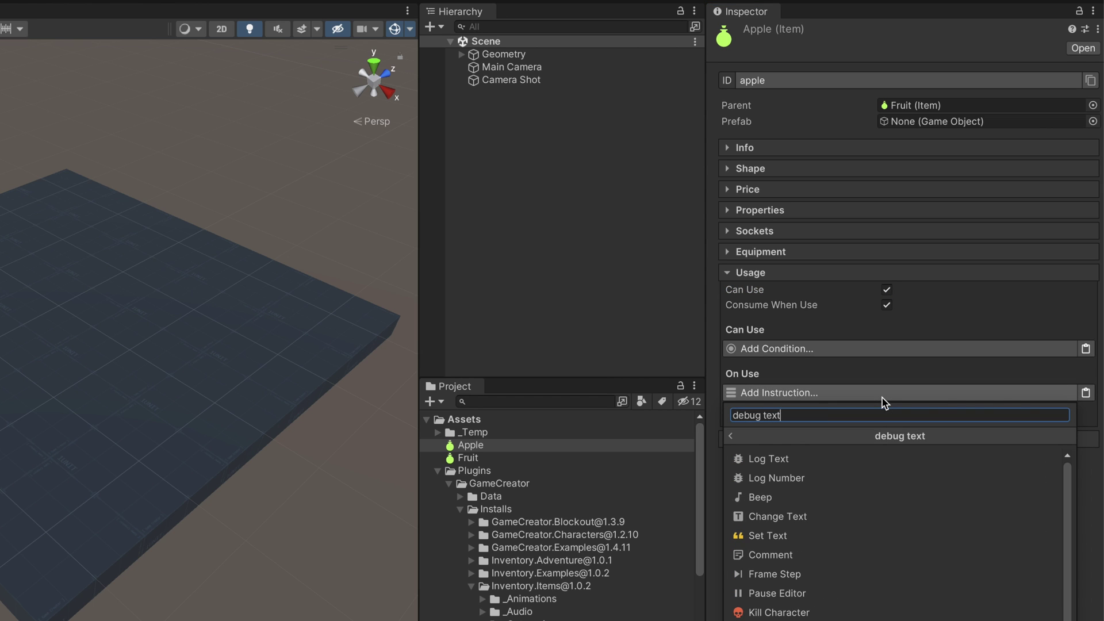
pyautogui.click(876, 451)
pyautogui.click(895, 435)
pyautogui.write('I just ate an Apple')
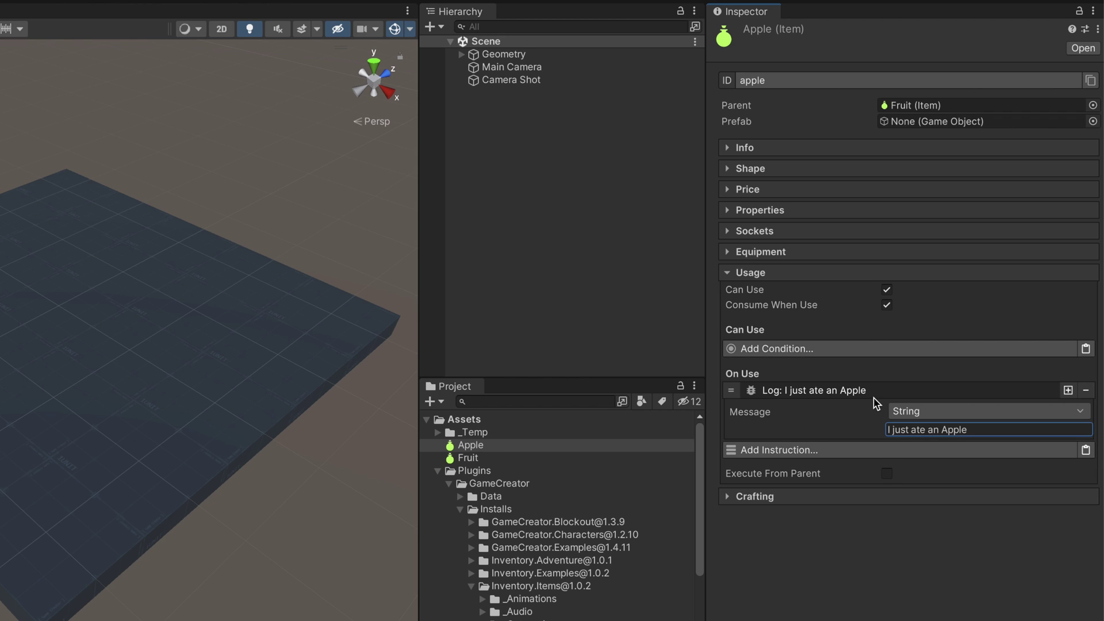
pyautogui.click(874, 392)
pyautogui.click(886, 433)
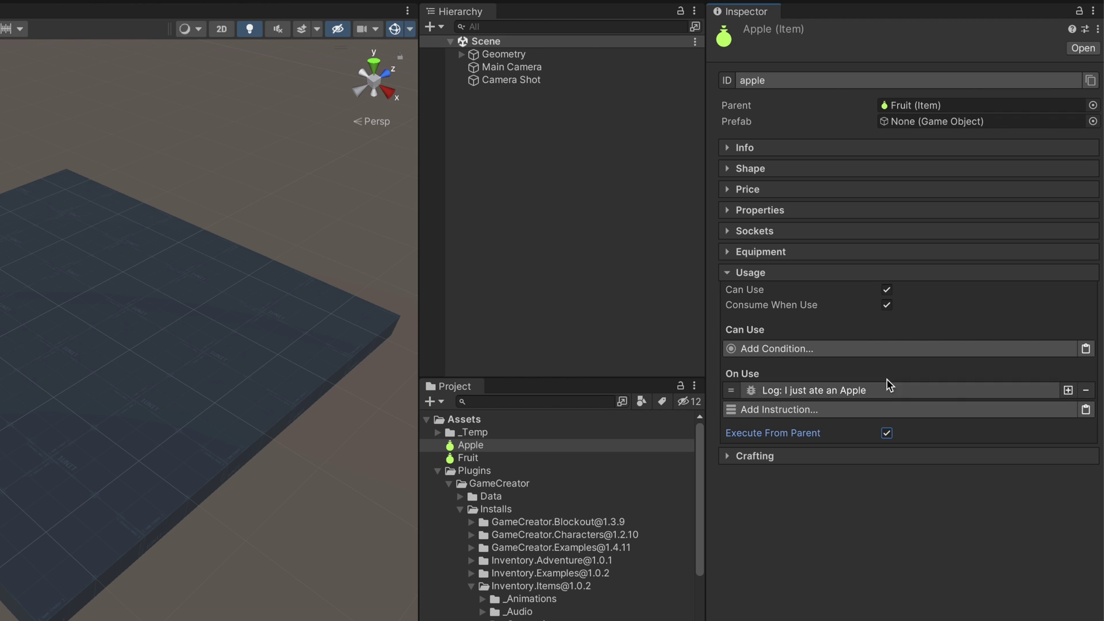
pyautogui.click(888, 276)
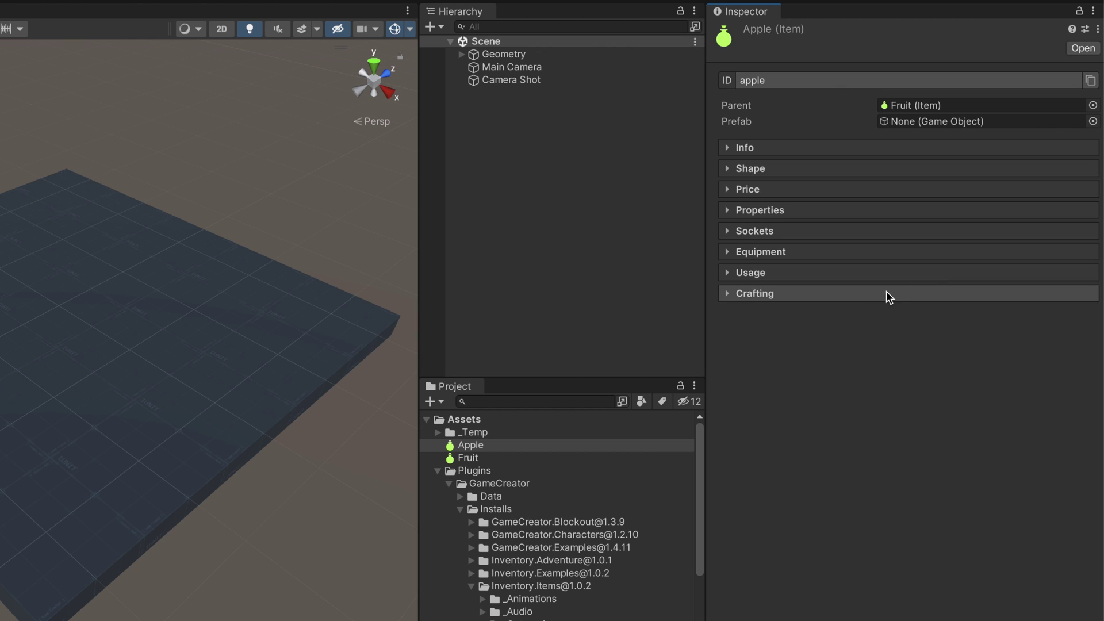
# Add an empty crafting ingredient to the Apple item and enable both Craft and Dismantle
pyautogui.click(886, 293)
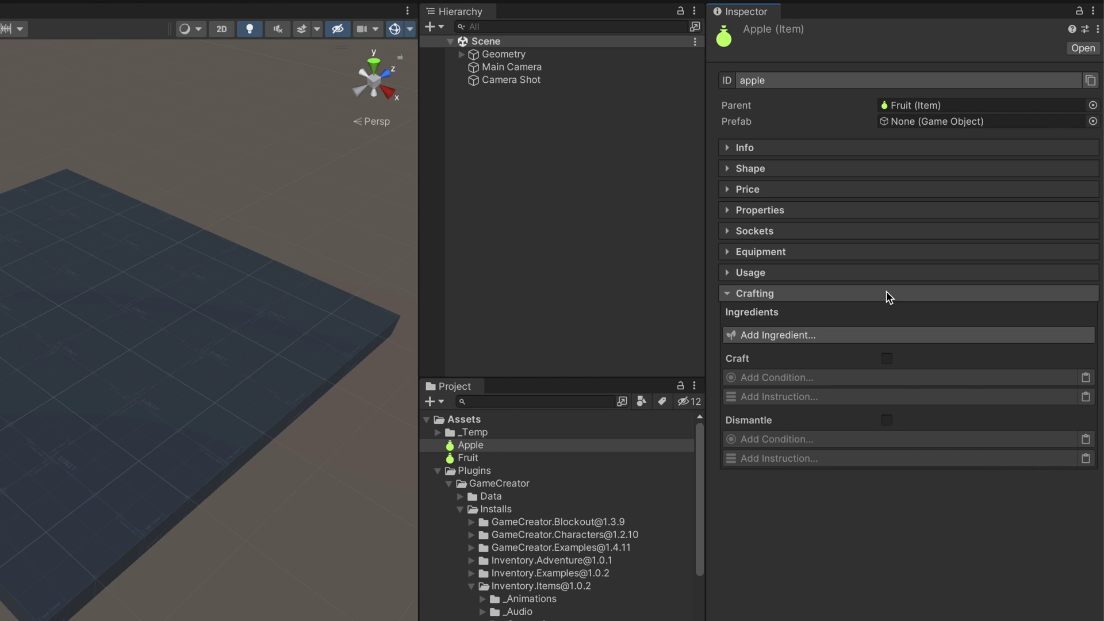
pyautogui.click(885, 335)
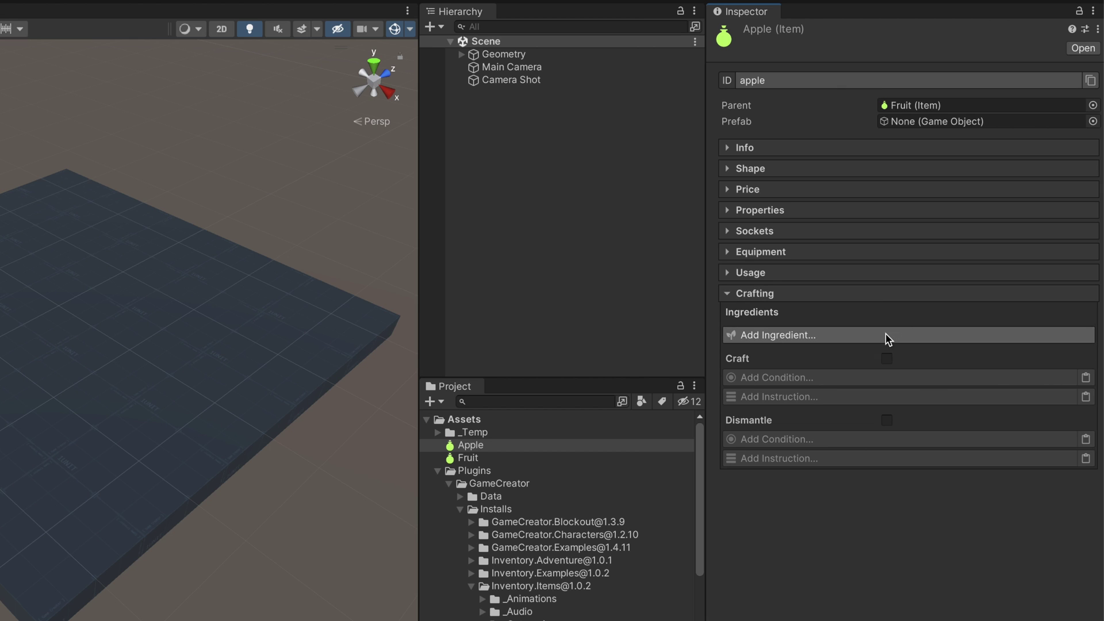
pyautogui.click(885, 333)
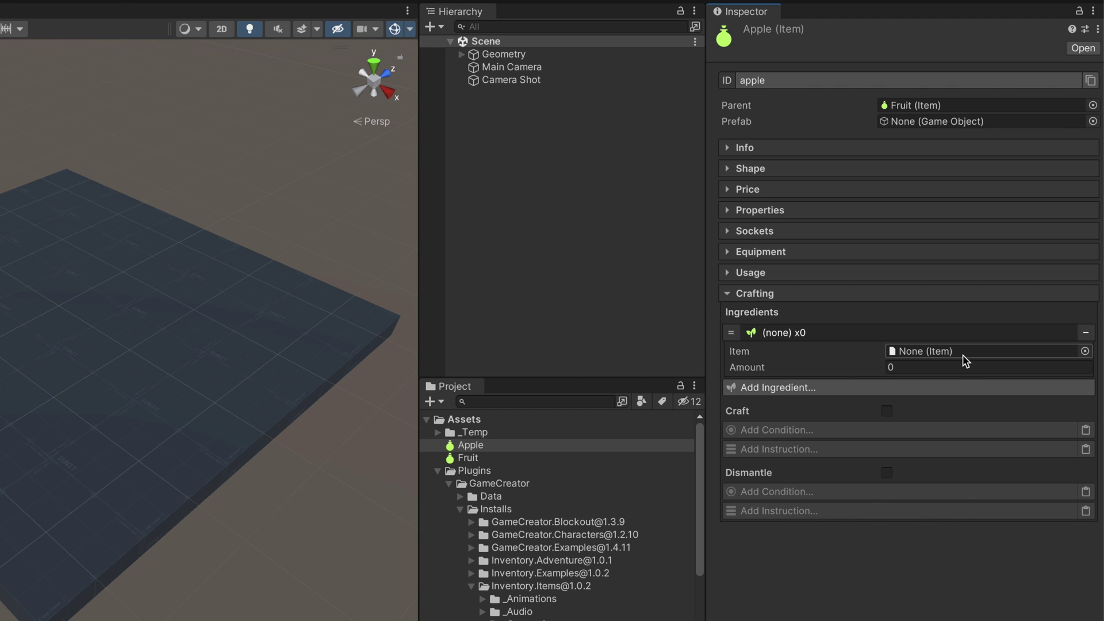
pyautogui.click(960, 333)
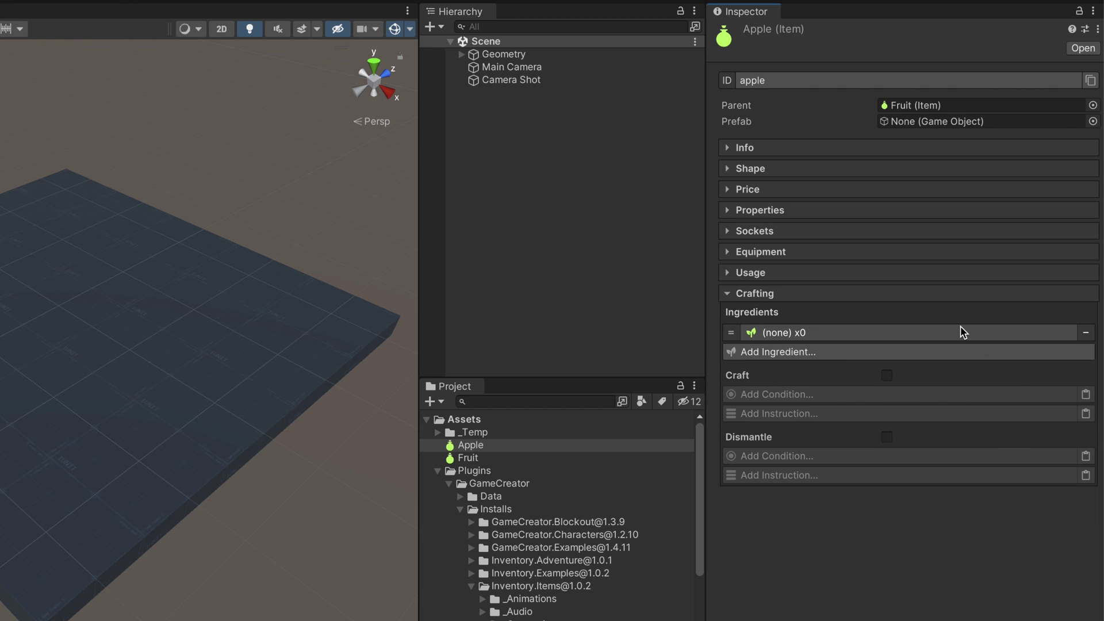
pyautogui.click(888, 376)
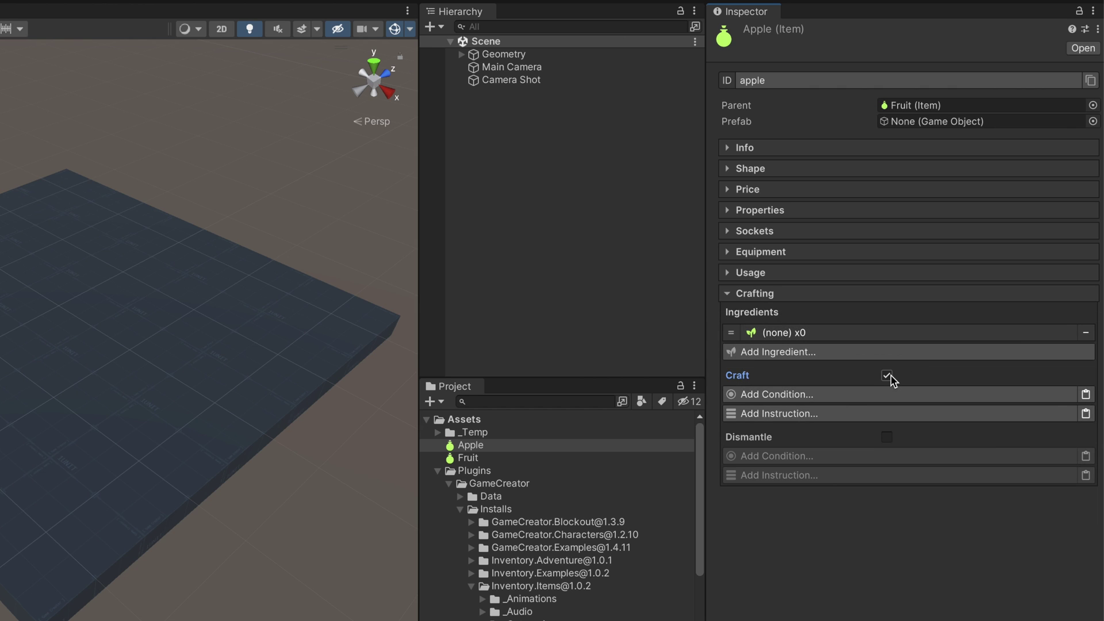
pyautogui.click(887, 438)
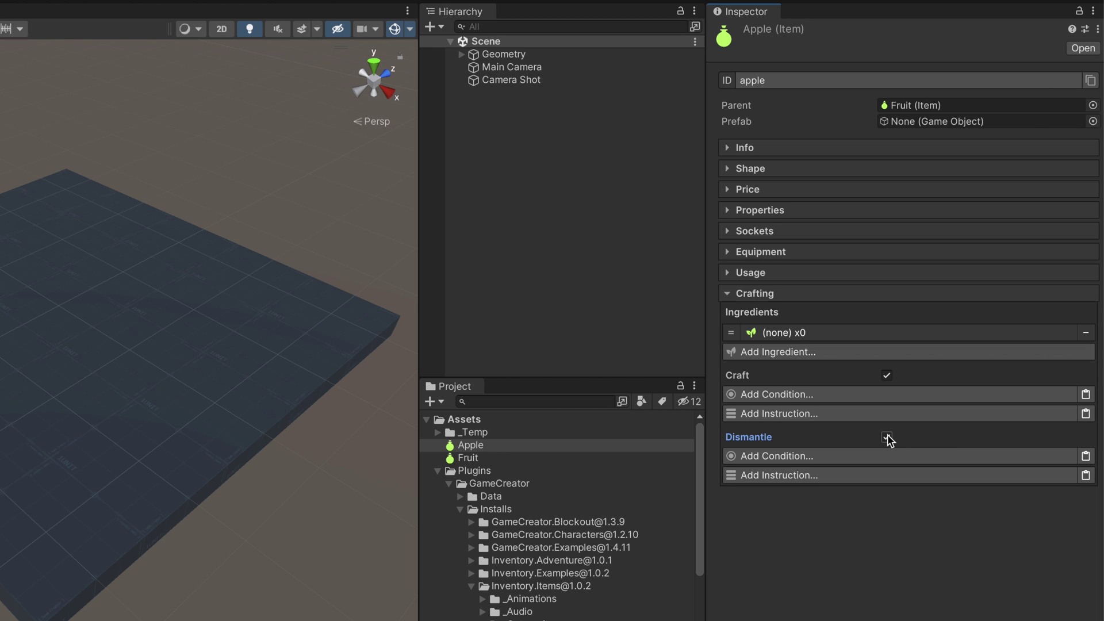
pyautogui.click(885, 297)
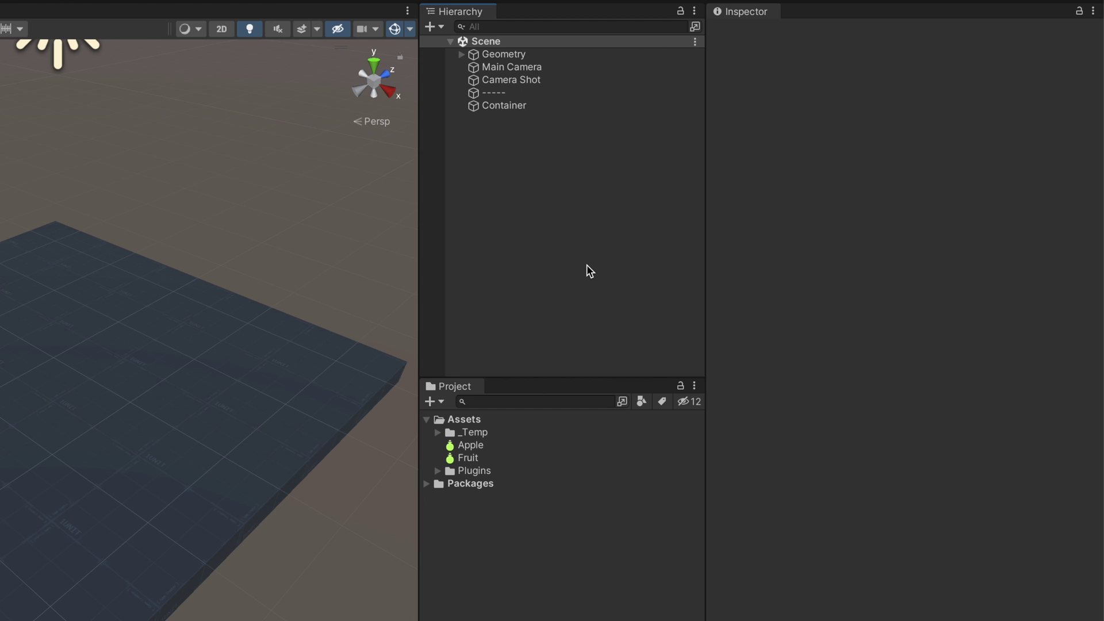
# Add a Bag component to the Container object in the scene
pyautogui.click(561, 106)
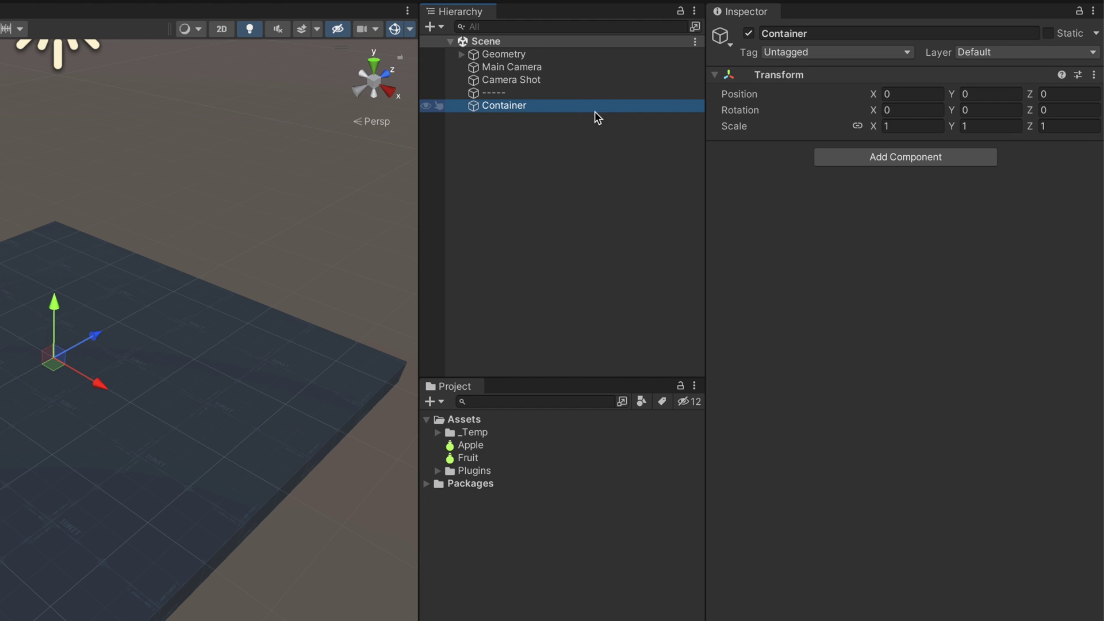
pyautogui.click(866, 160)
pyautogui.write('bag')
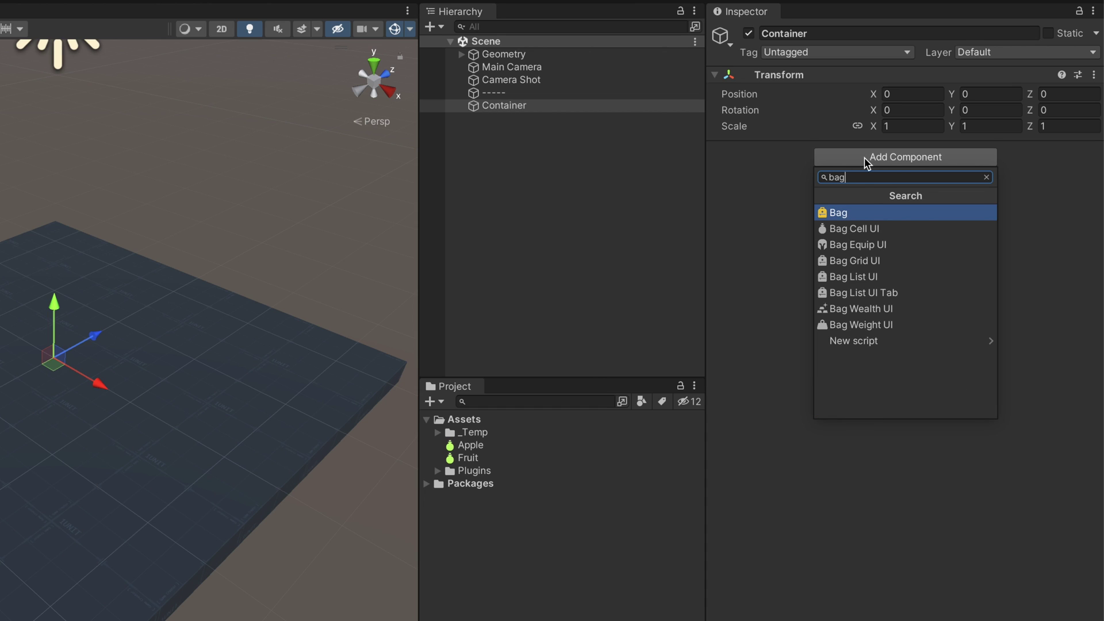
pyautogui.click(872, 214)
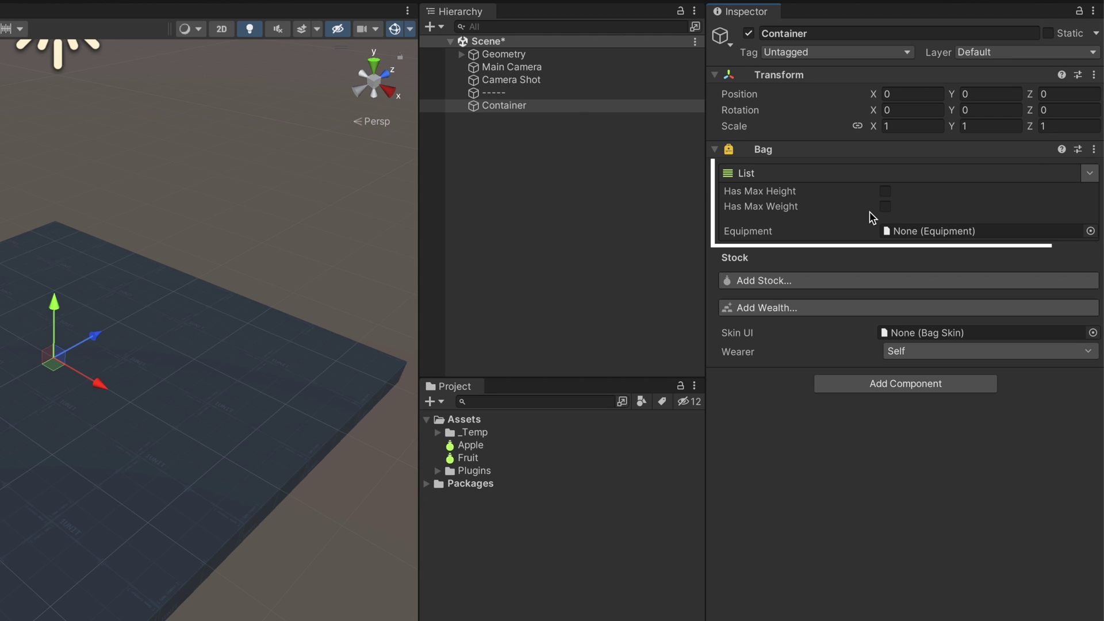
# Review the Container's bag type options and try out its Has Max Height and Has Max Weight limits
pyautogui.click(1088, 173)
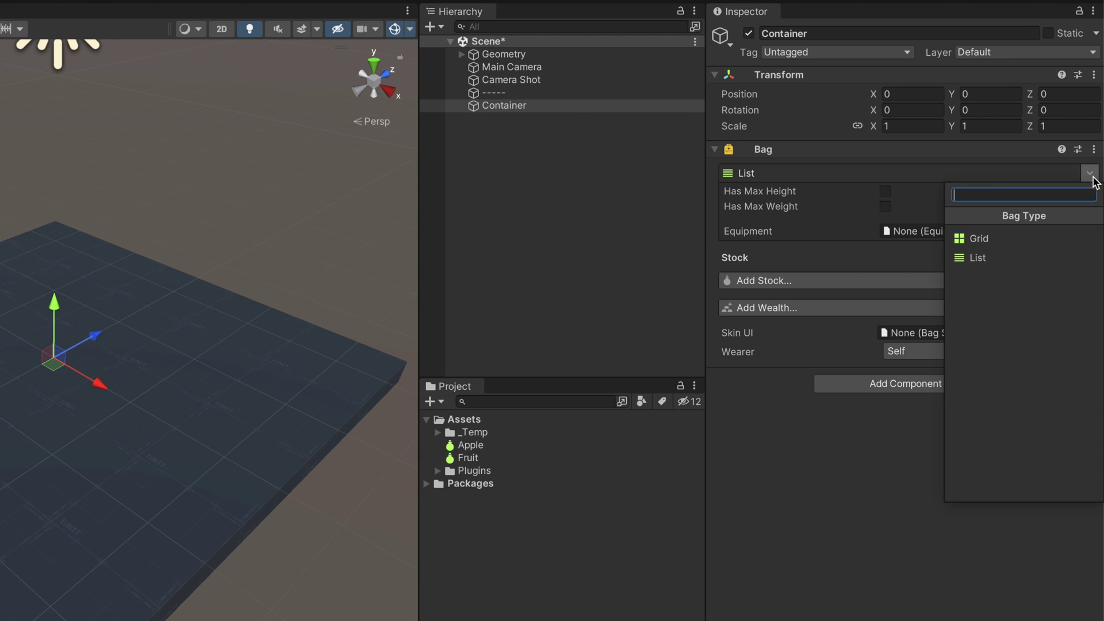
pyautogui.click(1051, 267)
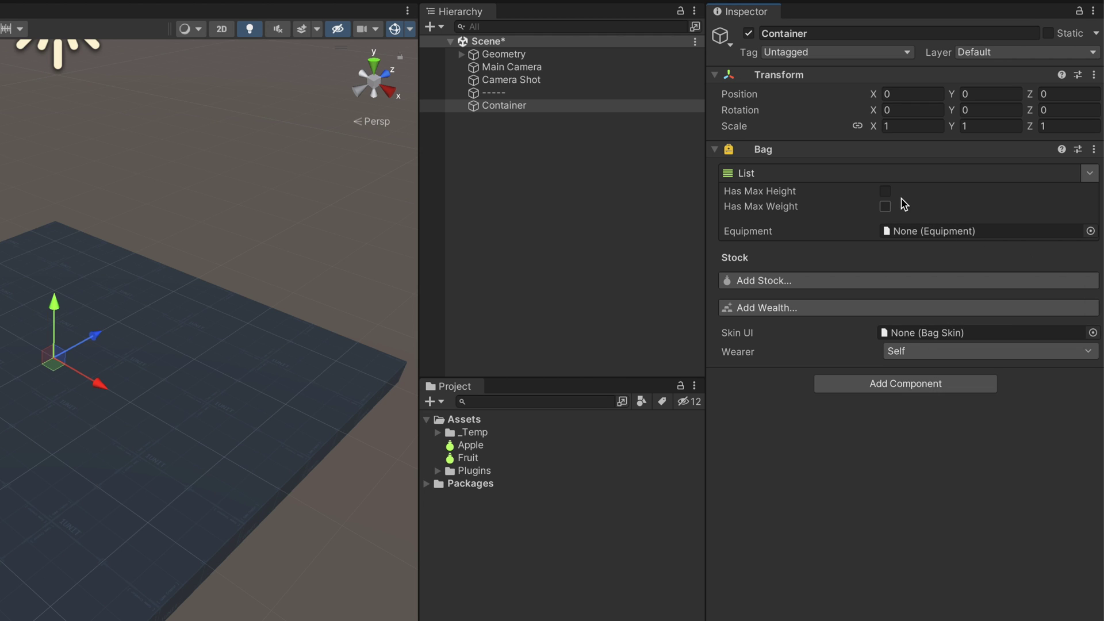
pyautogui.click(885, 191)
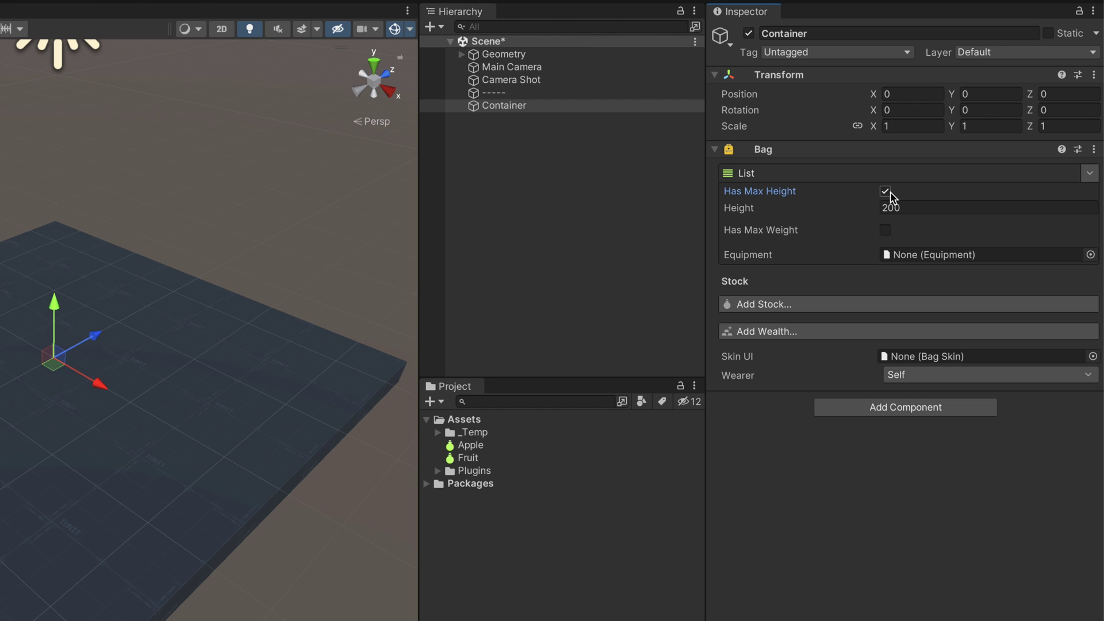
pyautogui.click(885, 191)
pyautogui.click(885, 206)
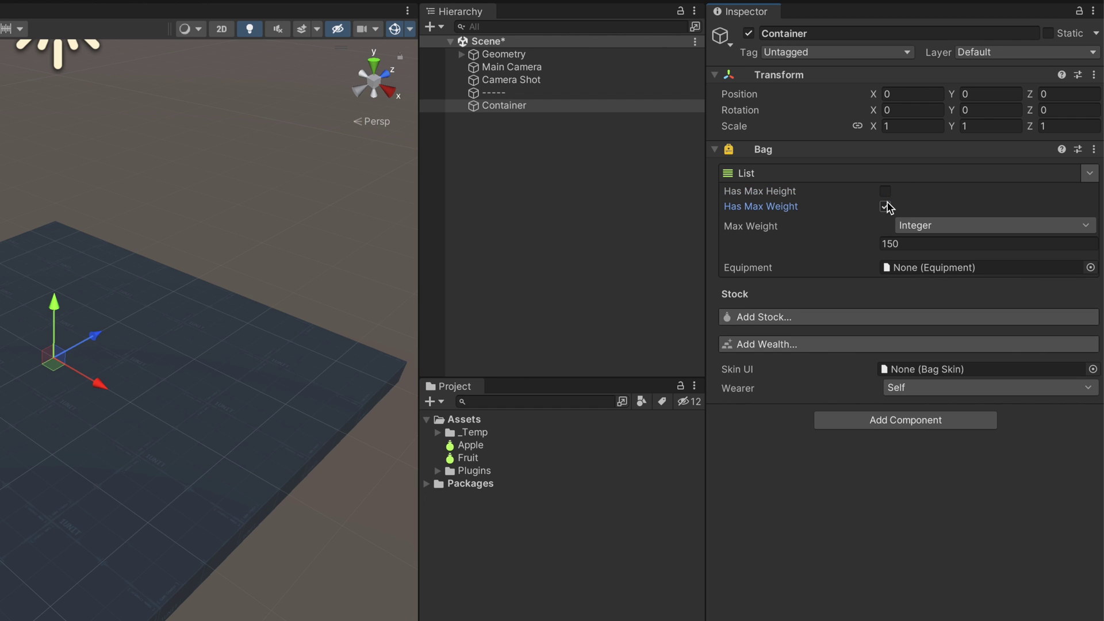
pyautogui.click(886, 207)
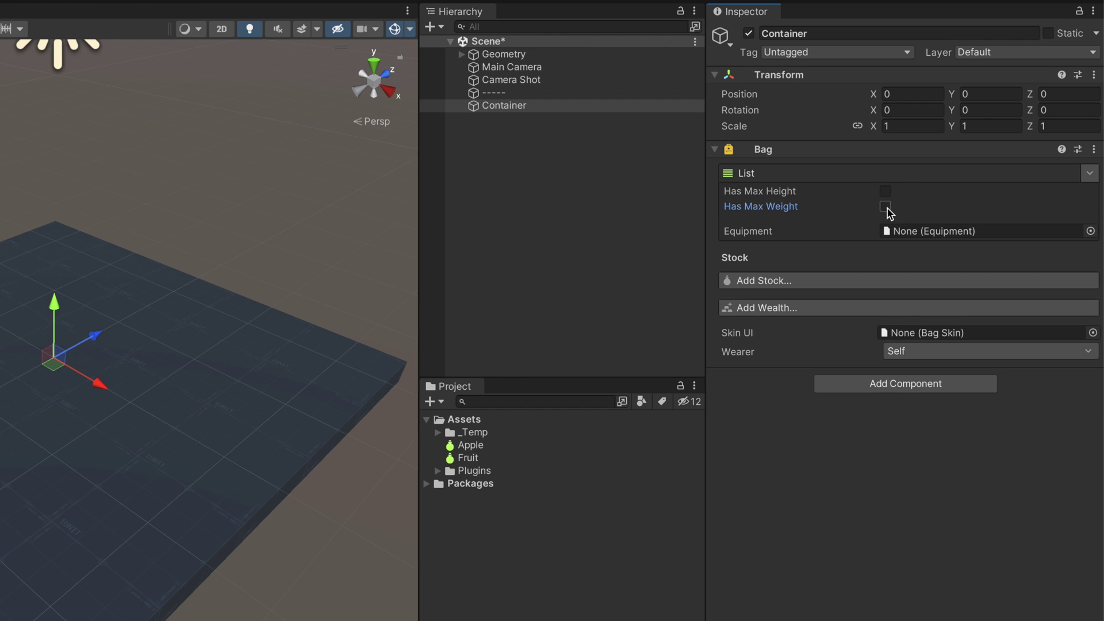
# Add a stock entry of 3 Apple items to the Container's Bag
pyautogui.click(889, 281)
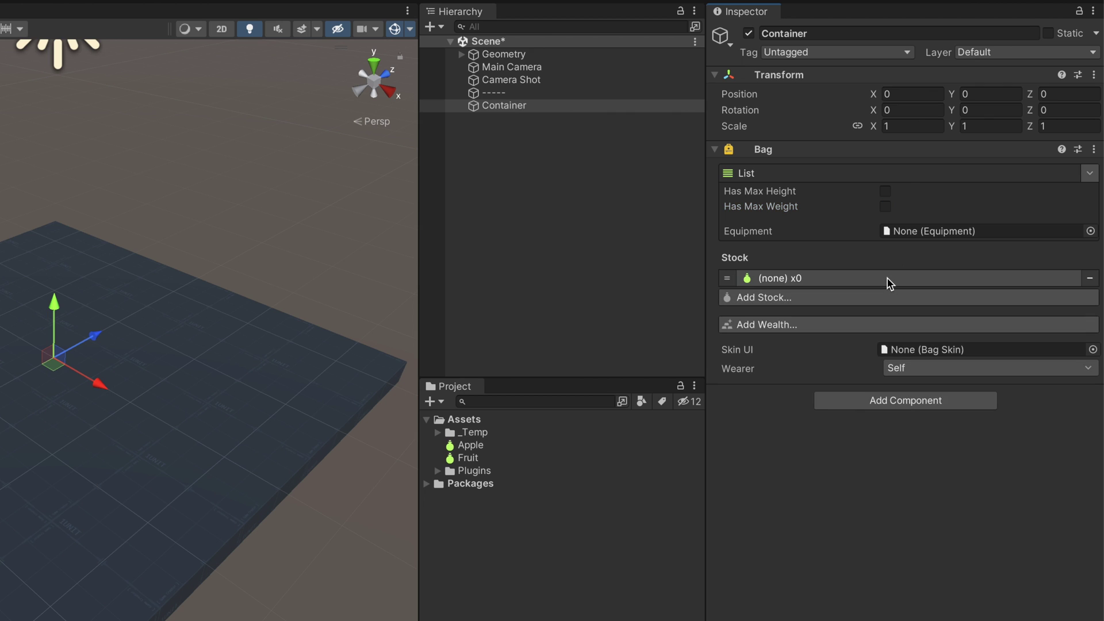
pyautogui.click(890, 280)
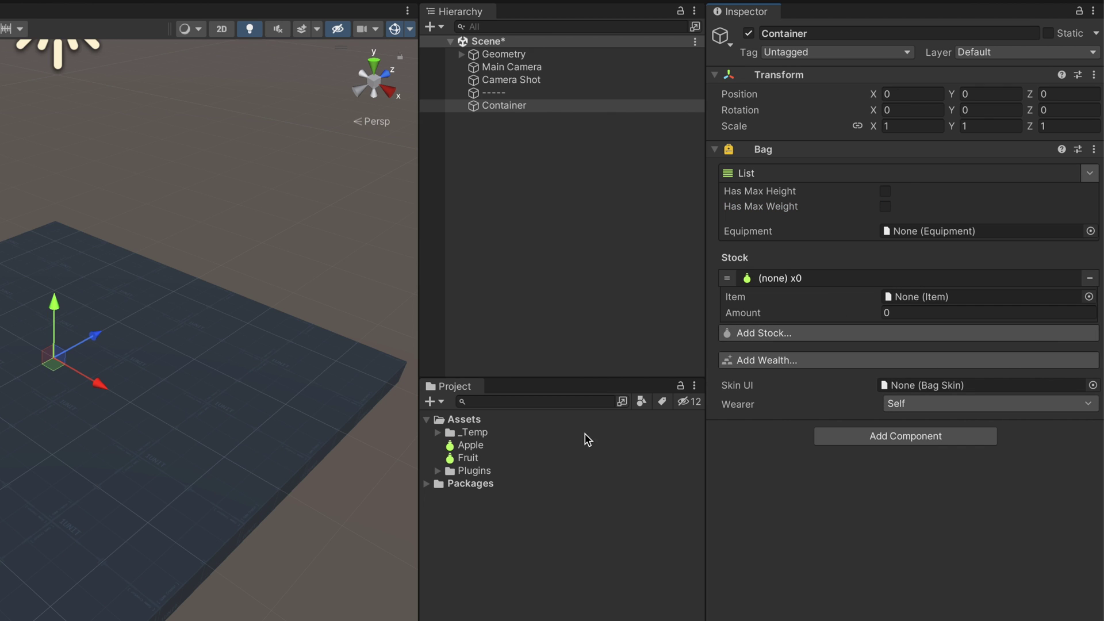
pyautogui.click(561, 450)
pyautogui.moveTo(560, 450); pyautogui.dragTo(902, 299)
pyautogui.click(913, 312)
pyautogui.write('3')
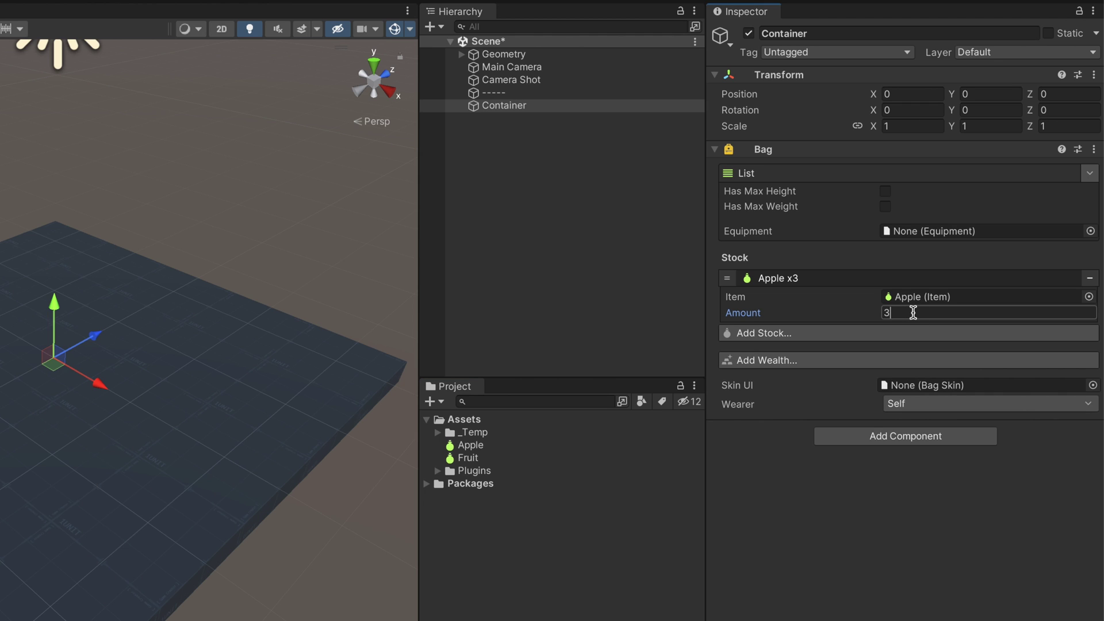
pyautogui.click(911, 282)
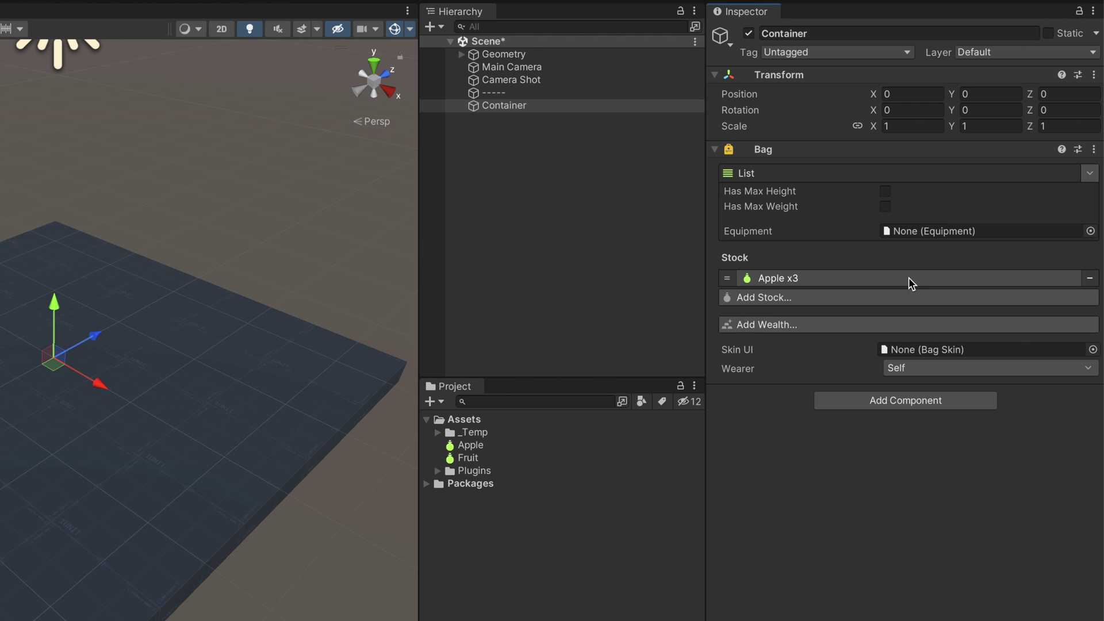
# Add a wealth entry to the Container's Bag using the Currency asset with an amount of 130
pyautogui.click(910, 325)
pyautogui.click(911, 323)
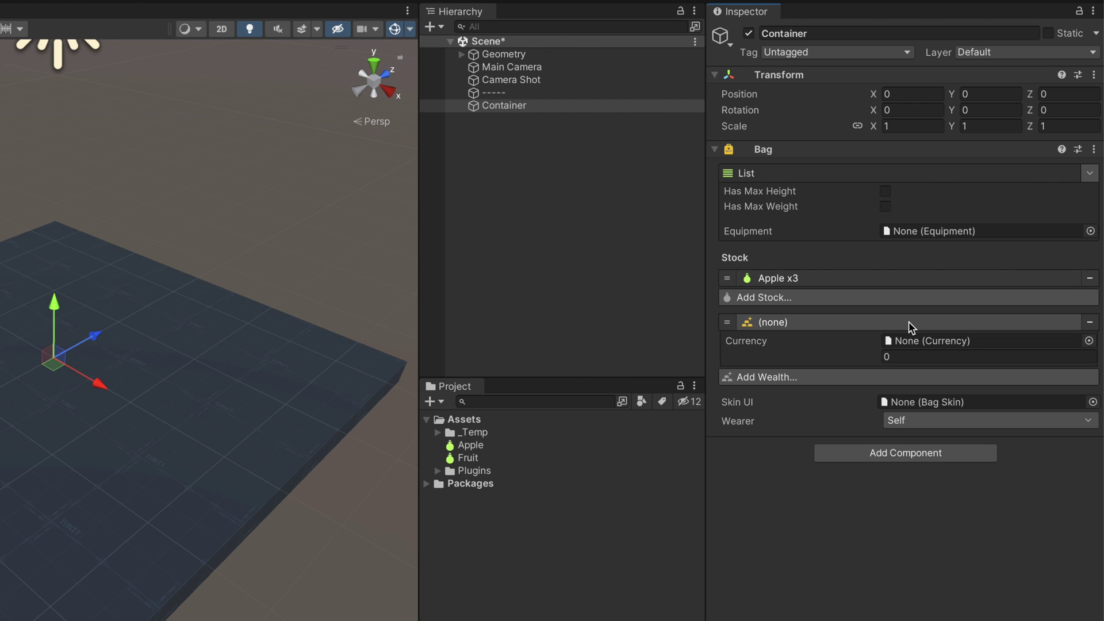
pyautogui.click(1089, 341)
pyautogui.doubleClick(1050, 401)
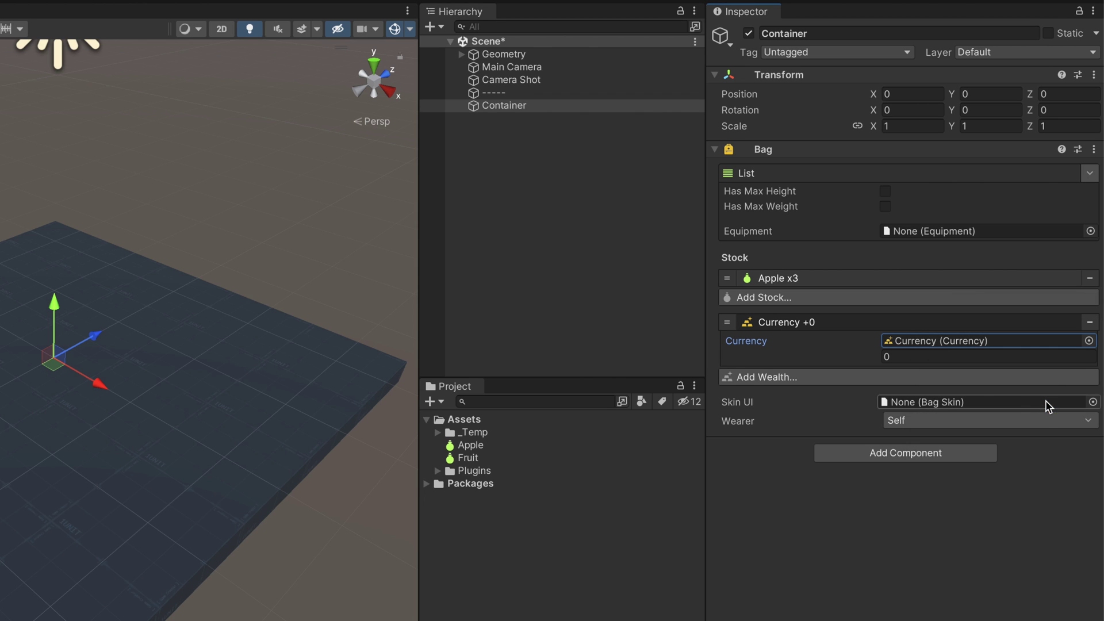
pyautogui.click(1006, 358)
pyautogui.write('130')
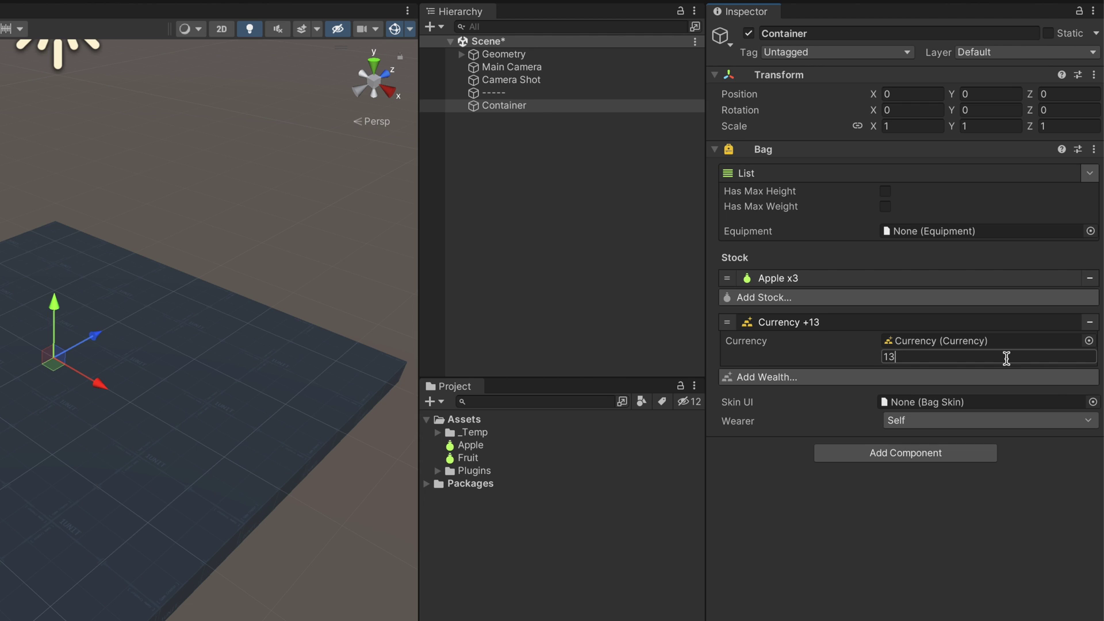
pyautogui.click(1003, 326)
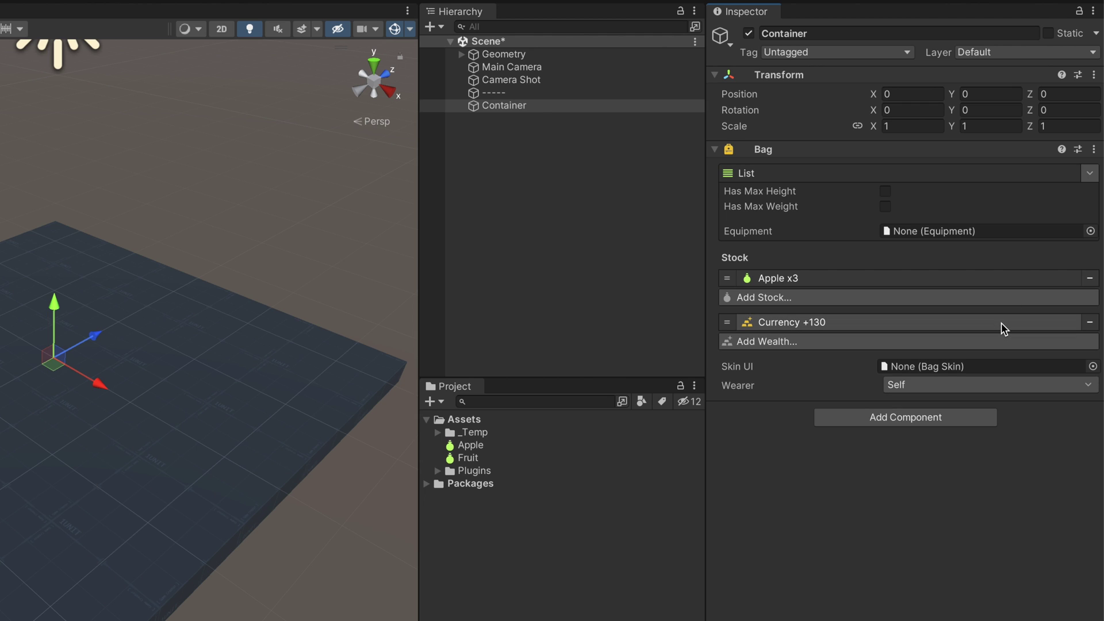
# Assign the Loot skin to the Container Bag's Skin UI and keep its Wearer as Self
pyautogui.click(1092, 366)
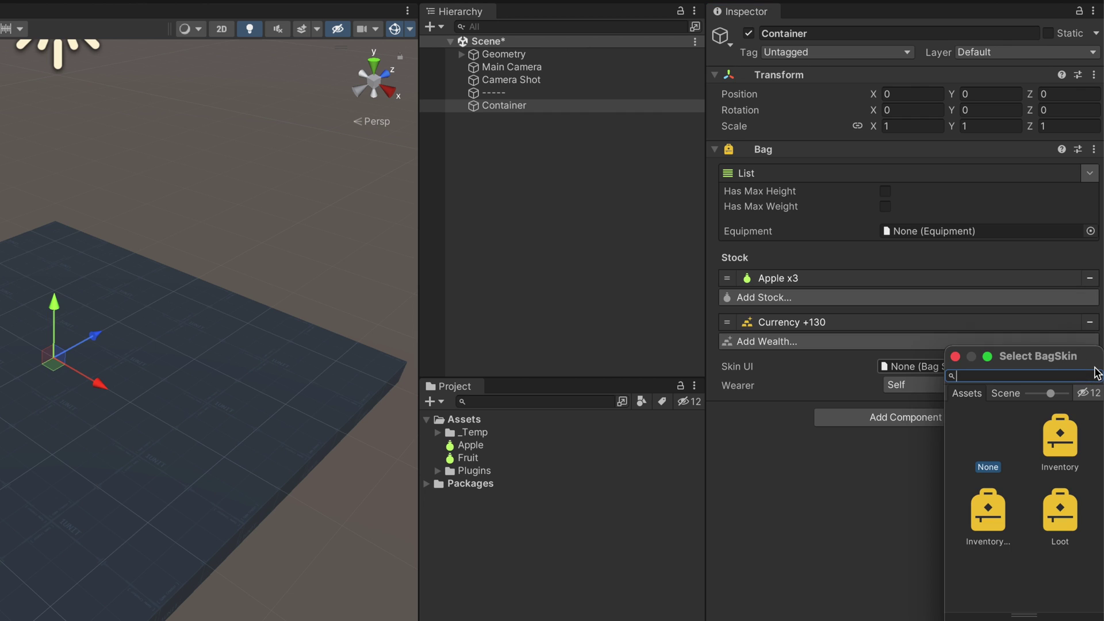
pyautogui.click(1066, 428)
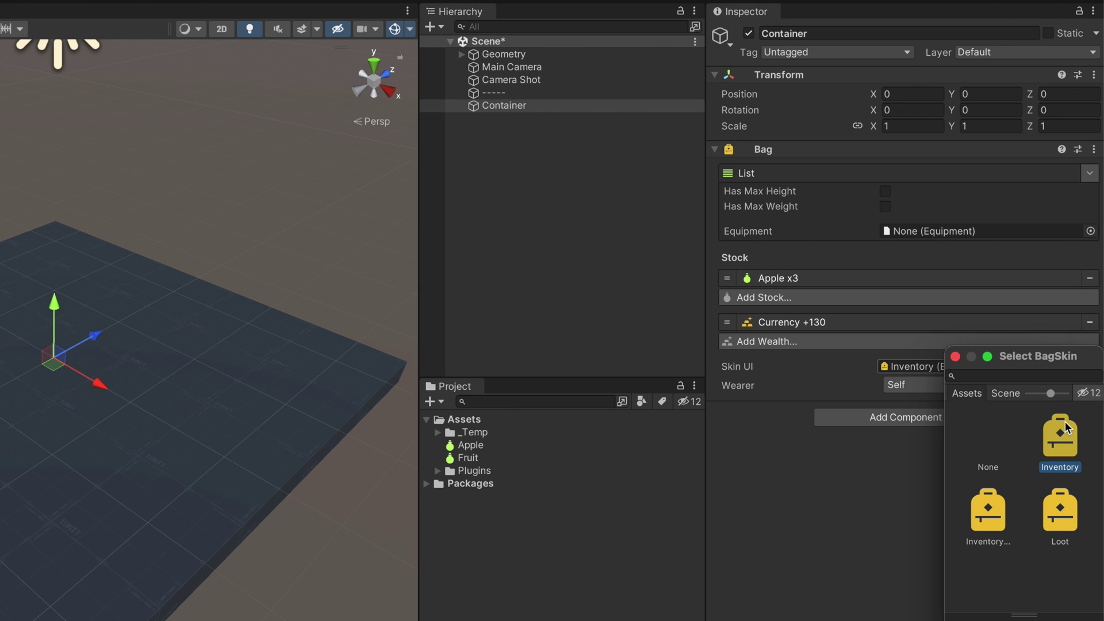
pyautogui.click(1056, 520)
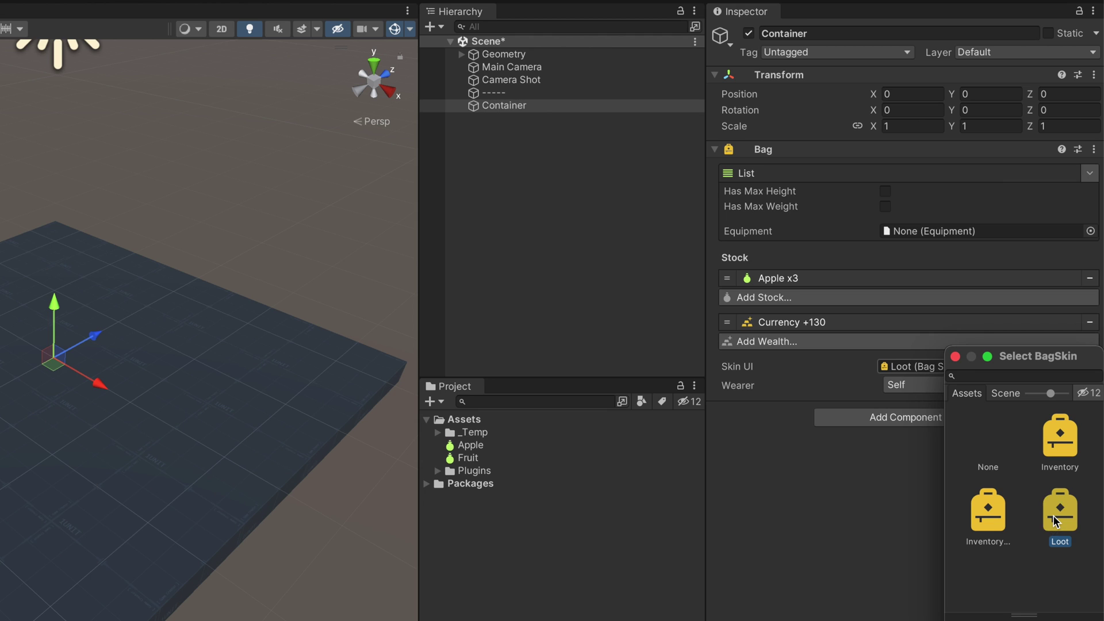
pyautogui.doubleClick(1056, 521)
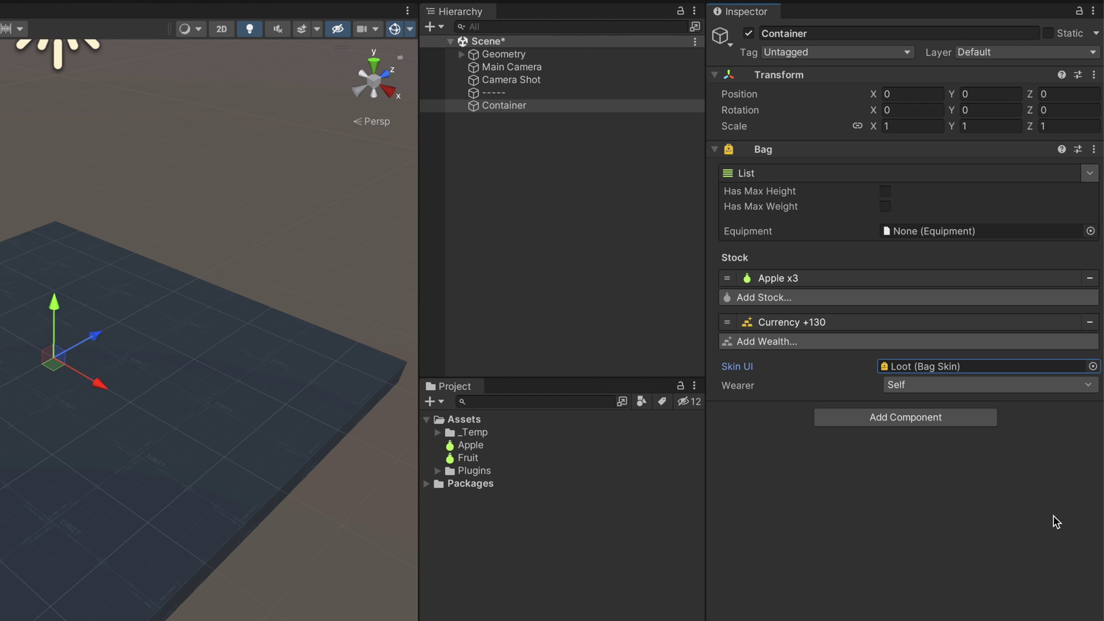
pyautogui.click(1065, 385)
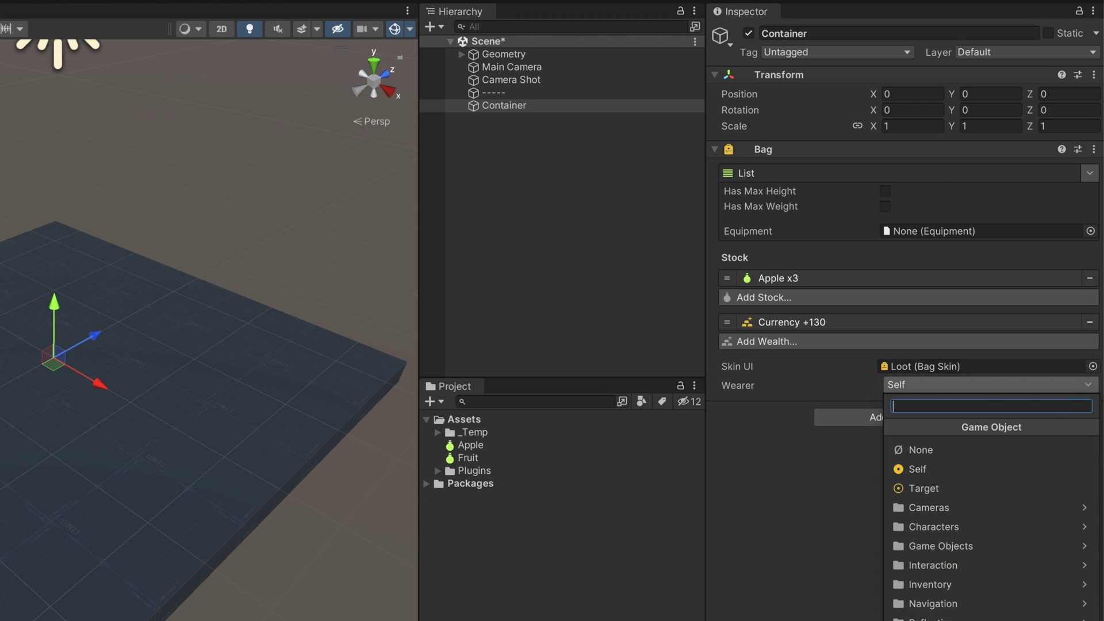
pyautogui.click(1034, 476)
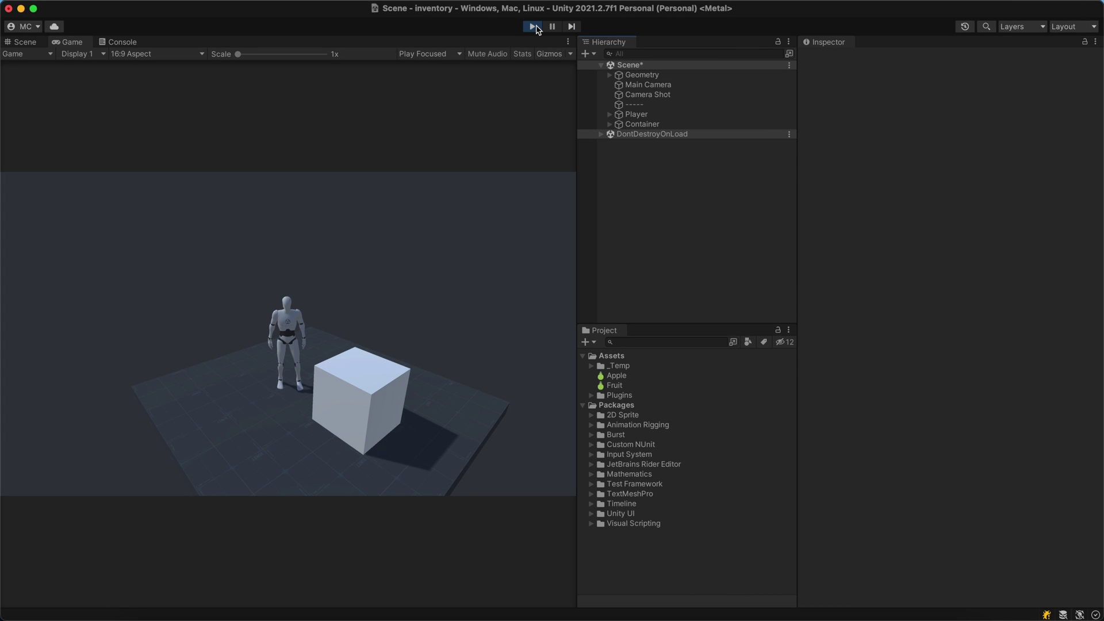
# In the running game, add an Actions component with an Open Bag UI instruction to the Container
pyautogui.click(634, 123)
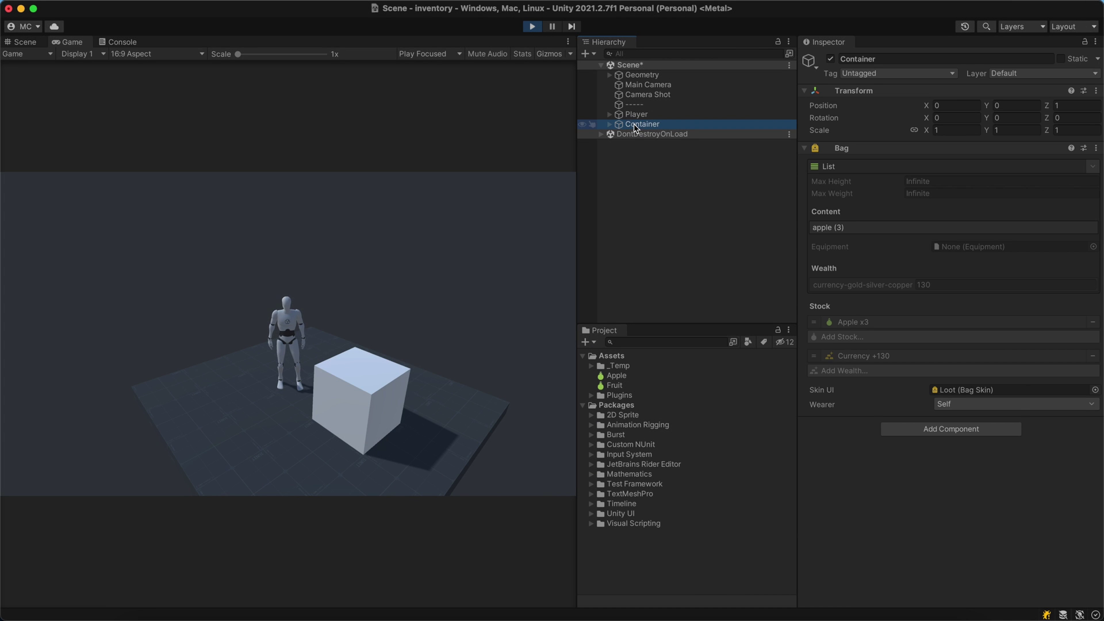
pyautogui.click(906, 427)
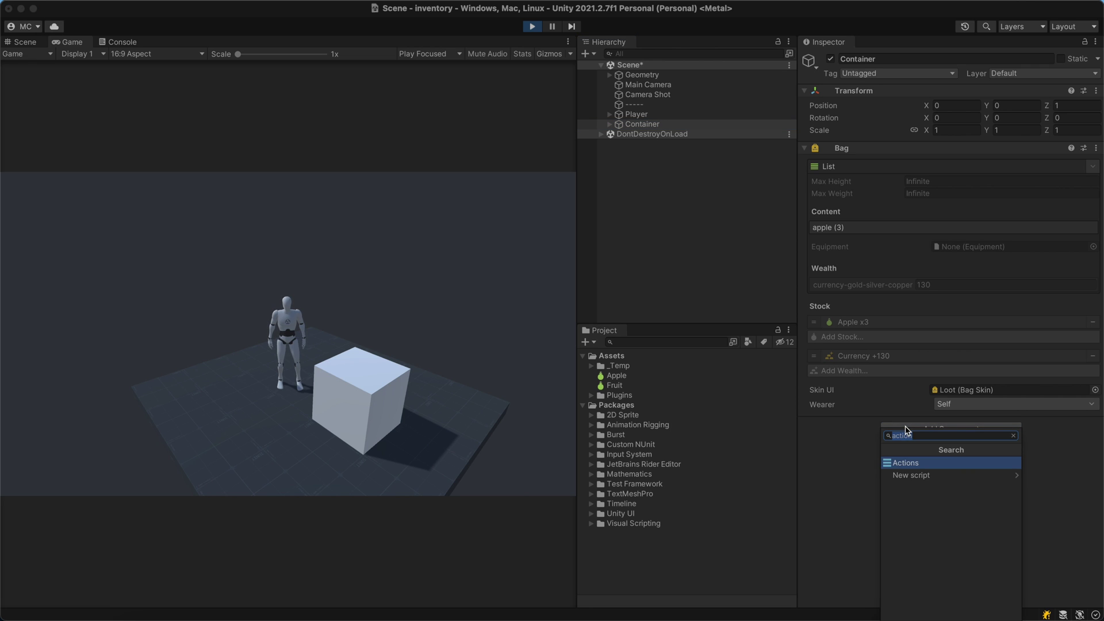
pyautogui.press('Return')
pyautogui.click(906, 447)
pyautogui.write('open bag ui')
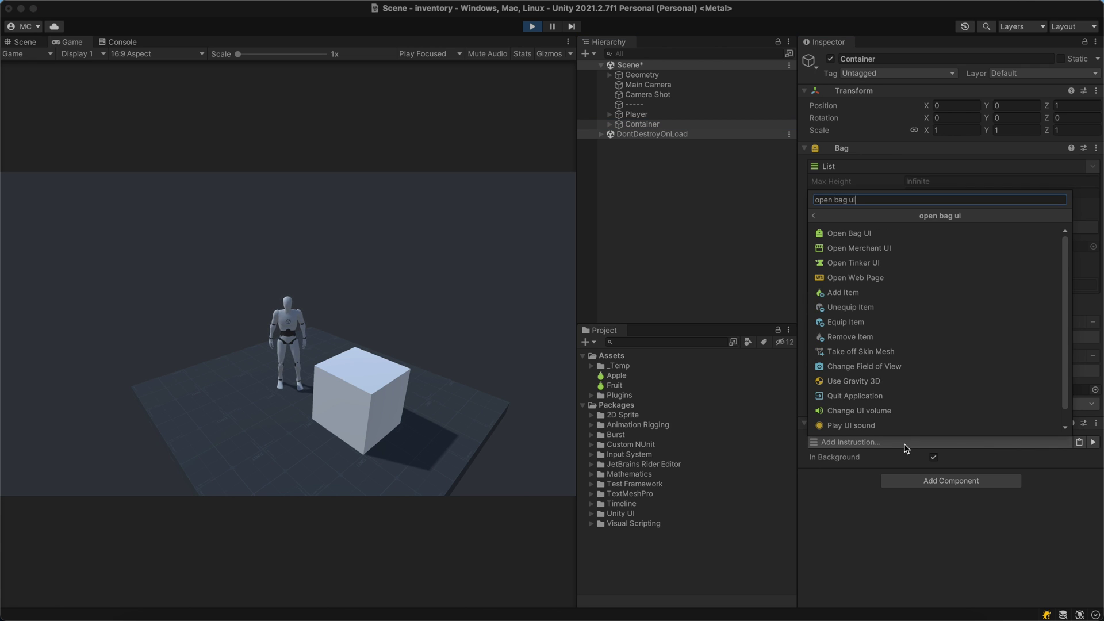
pyautogui.click(892, 234)
# Point the Open Bag UI instruction at the Container's own Bag with Wait To Close enabled, and run it
pyautogui.click(964, 457)
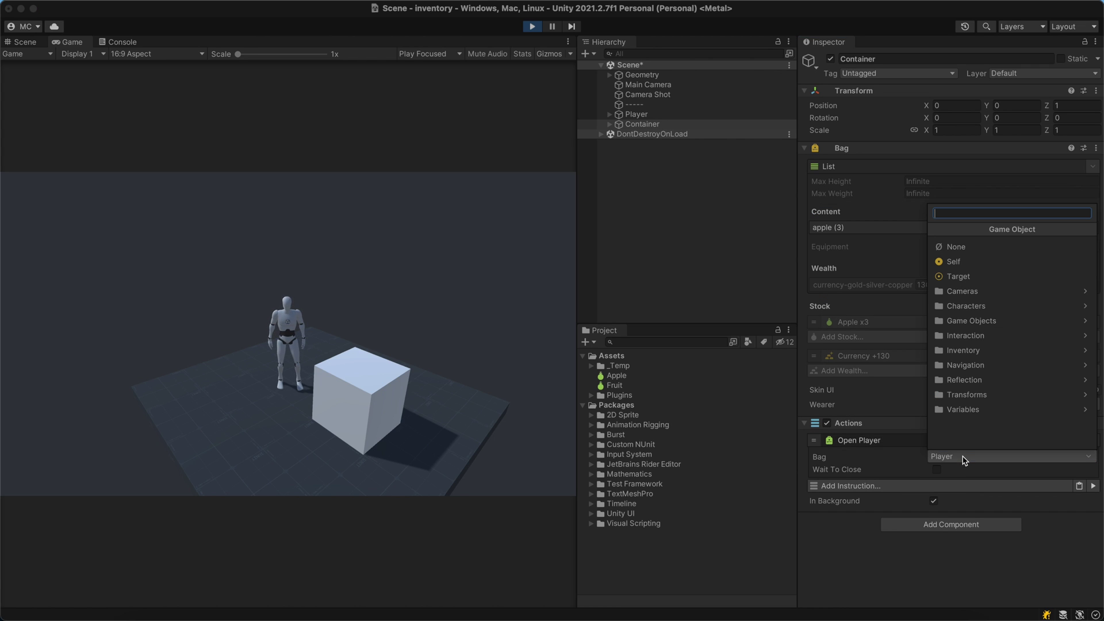
pyautogui.click(963, 350)
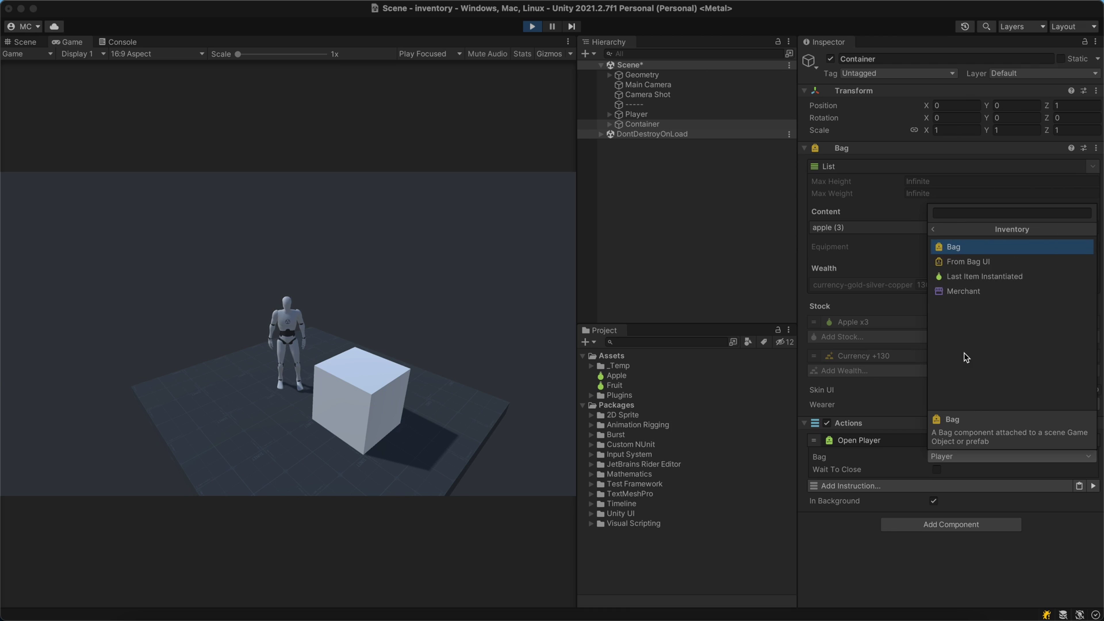
pyautogui.click(967, 247)
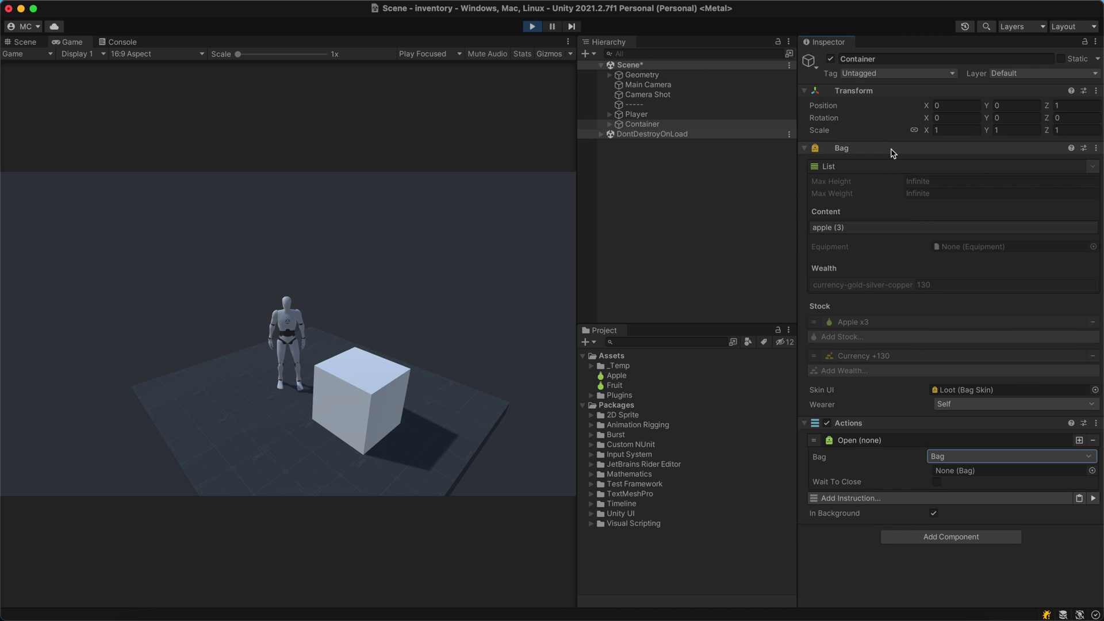
pyautogui.click(957, 472)
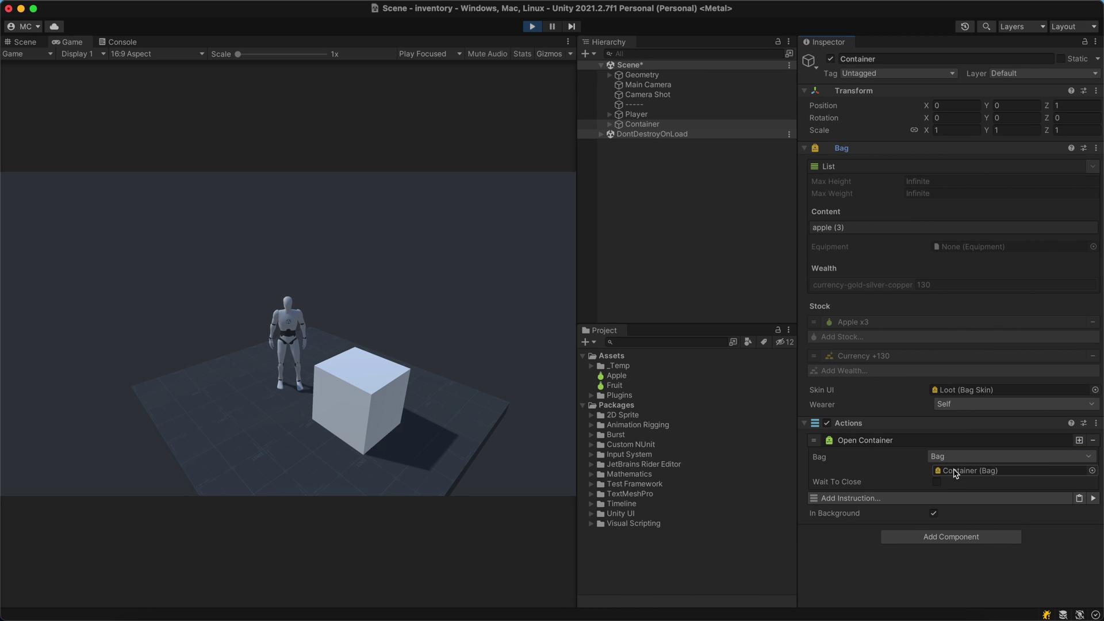
pyautogui.click(932, 442)
pyautogui.click(1091, 455)
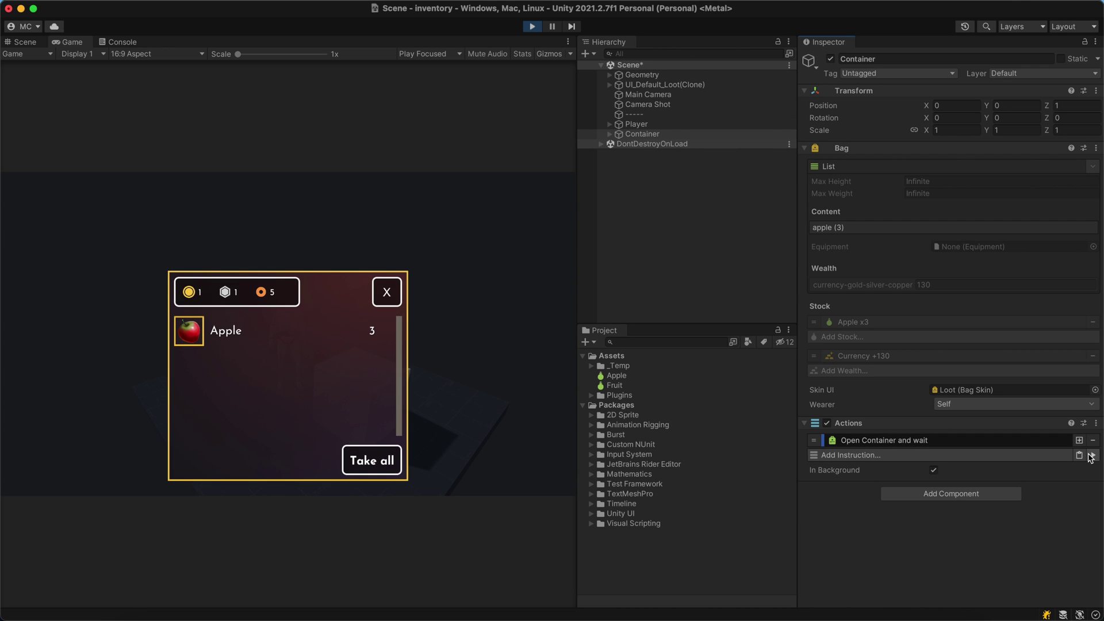
# Add a second Actions component to the Container with an Add Item instruction for the Apple item
pyautogui.click(961, 494)
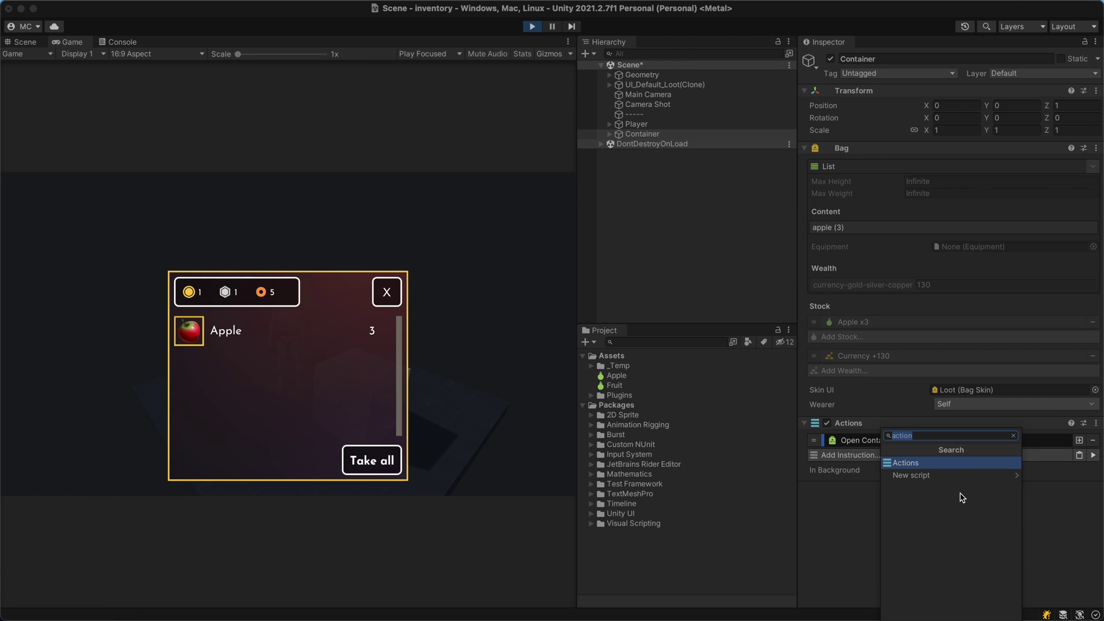
pyautogui.click(958, 465)
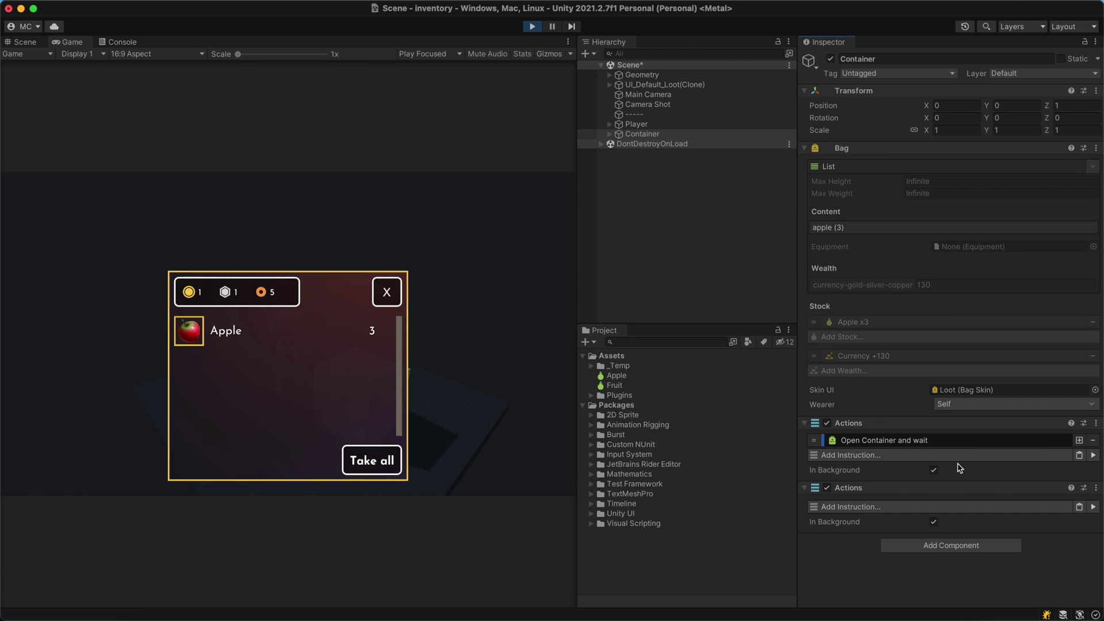
pyautogui.click(938, 507)
pyautogui.write('add item')
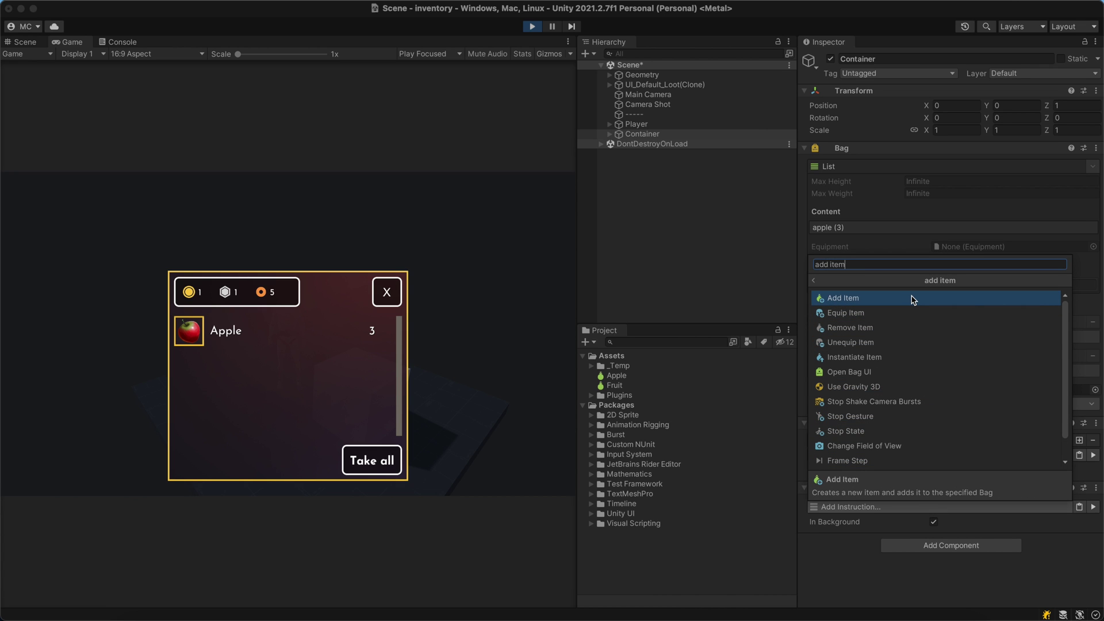
pyautogui.click(912, 297)
pyautogui.moveTo(614, 375); pyautogui.dragTo(951, 535)
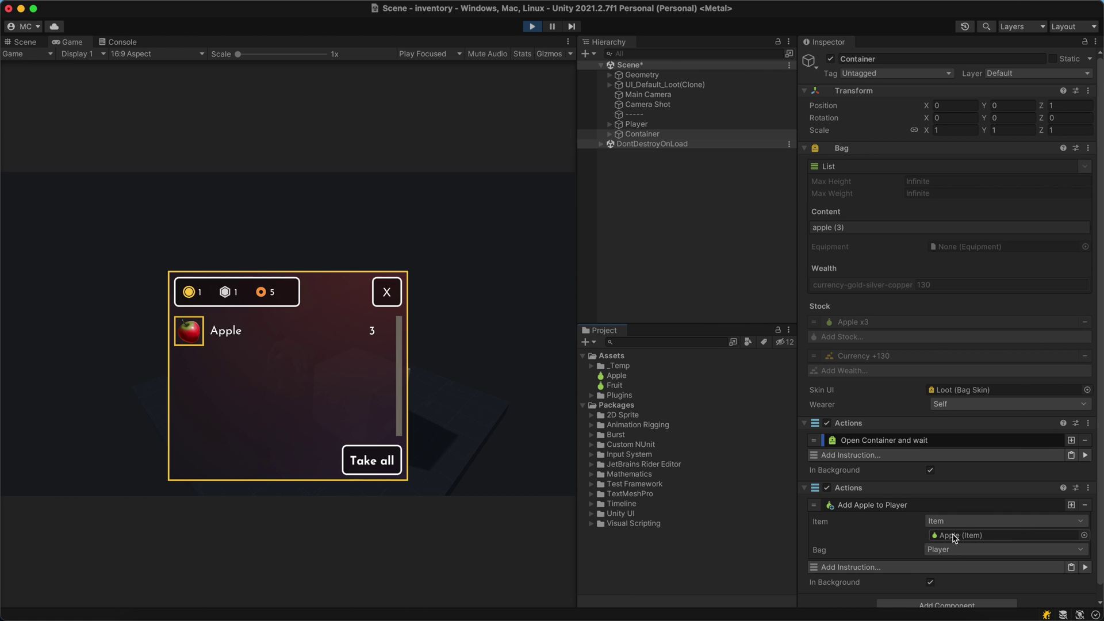
# Set the Add Item instruction's target to the Container's own Bag component
pyautogui.click(952, 549)
pyautogui.click(958, 443)
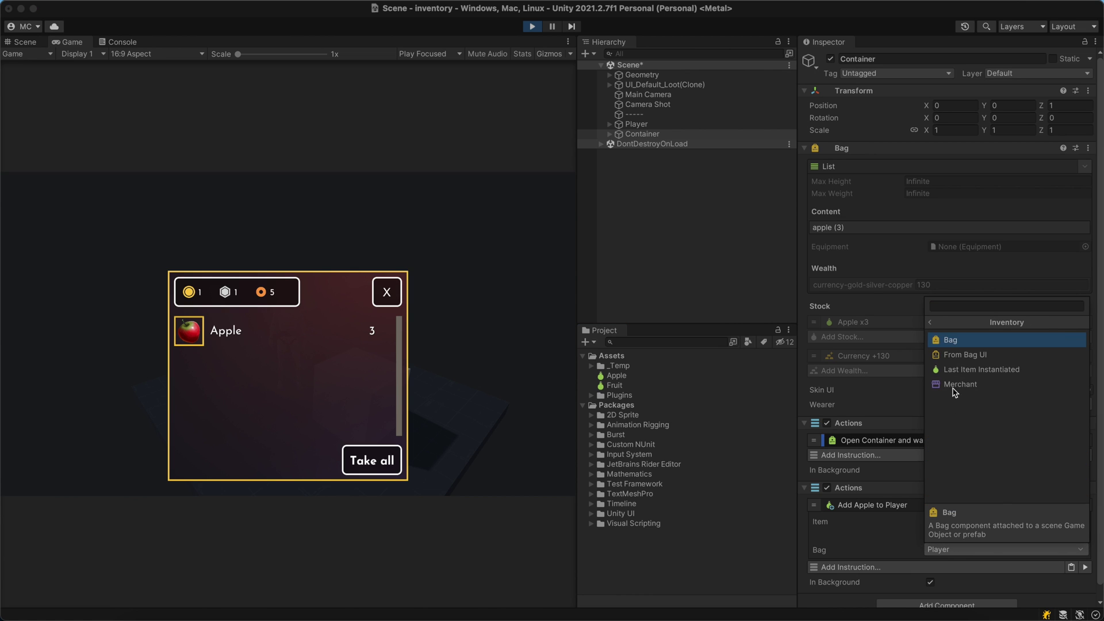
pyautogui.click(950, 344)
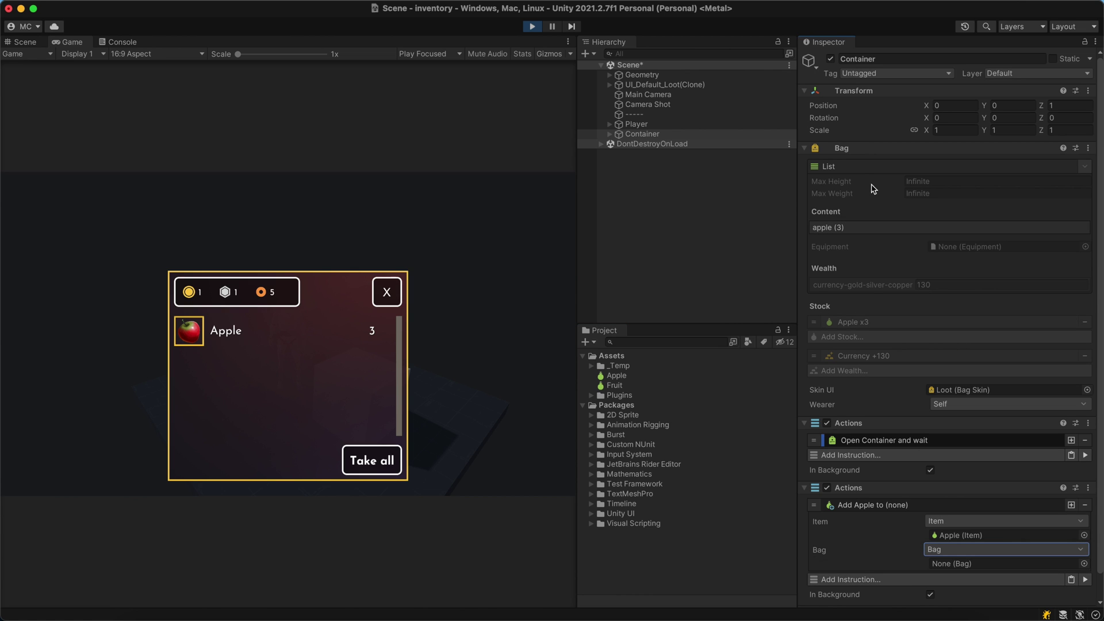
pyautogui.moveTo(842, 149); pyautogui.dragTo(946, 564)
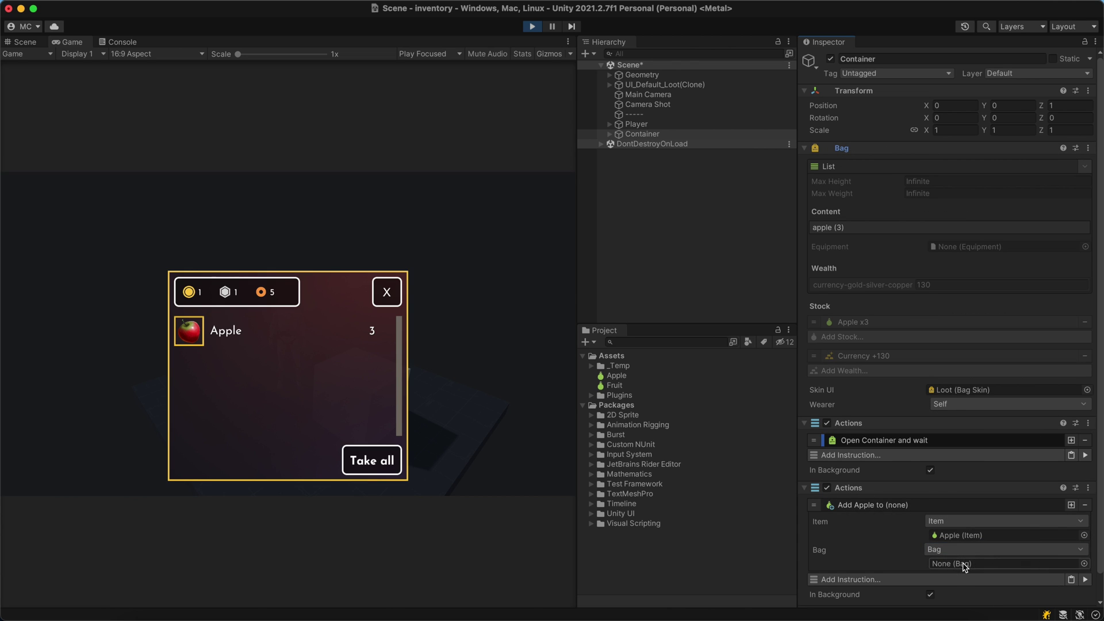
pyautogui.click(943, 506)
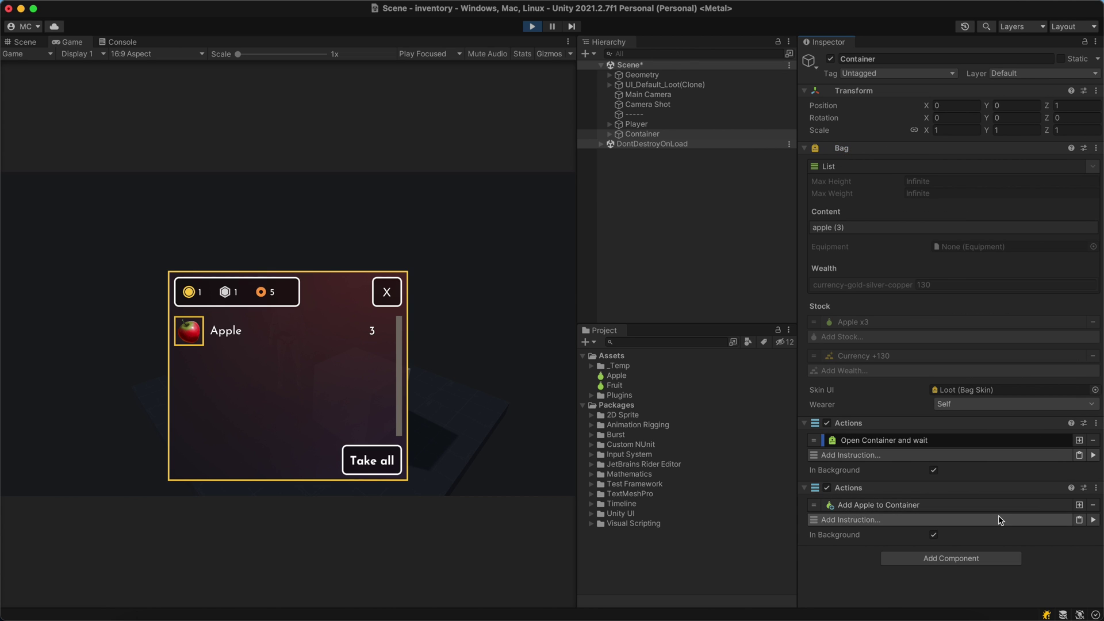
# Run the Add Item action repeatedly to add more apples to the open Container
pyautogui.click(1094, 520)
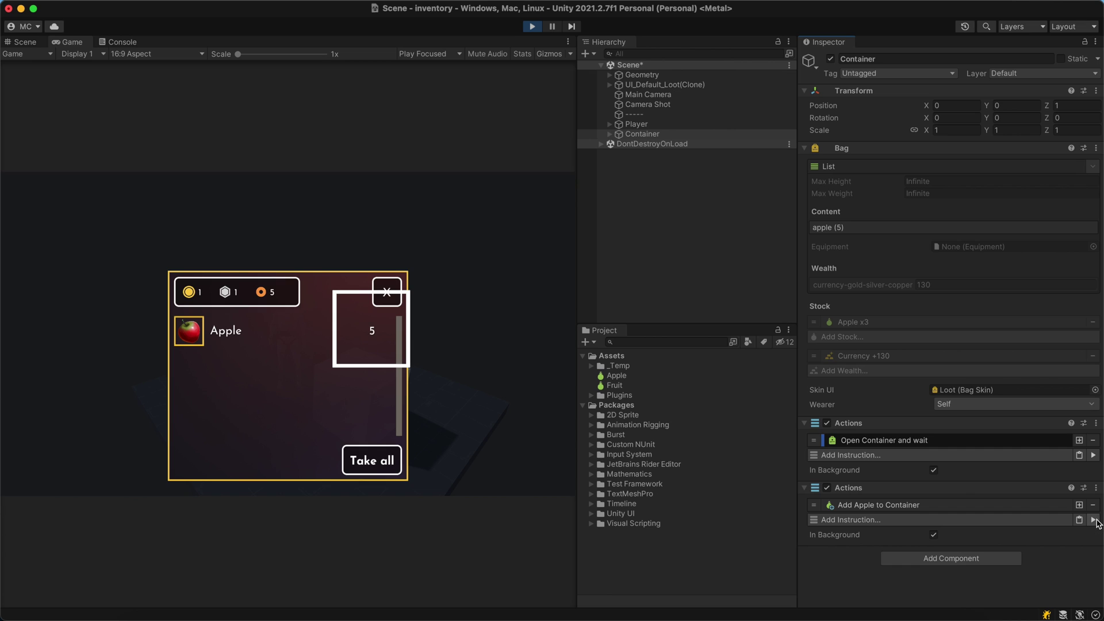
pyautogui.click(1093, 519)
pyautogui.click(1093, 519)
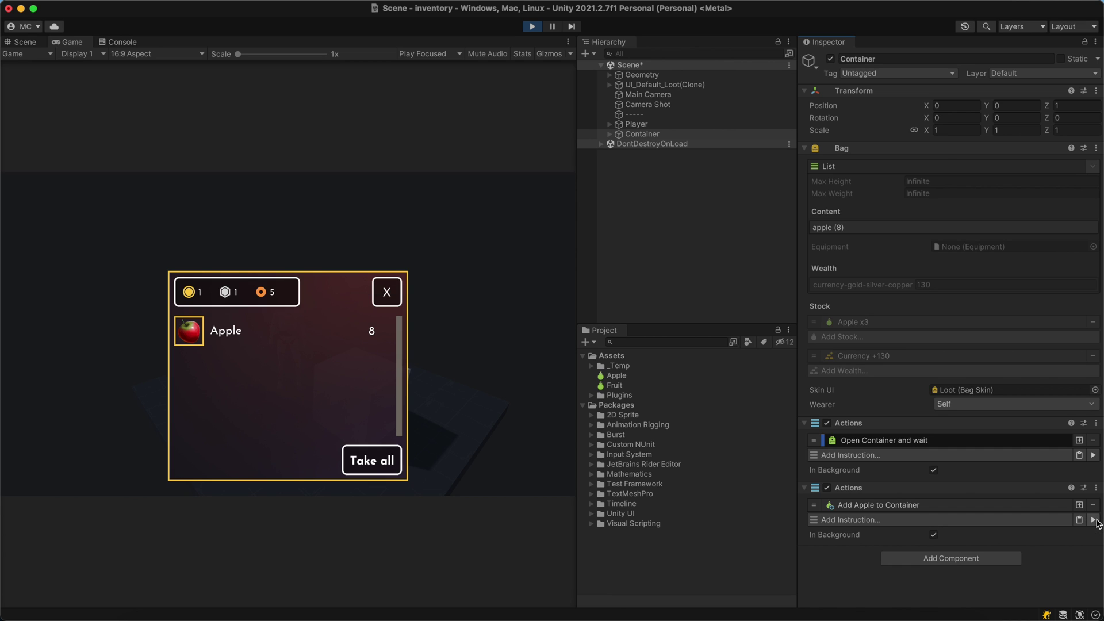
pyautogui.click(1093, 520)
# Replace the Add Item instruction in the second Actions component with a Remove Item instruction
pyautogui.click(1093, 506)
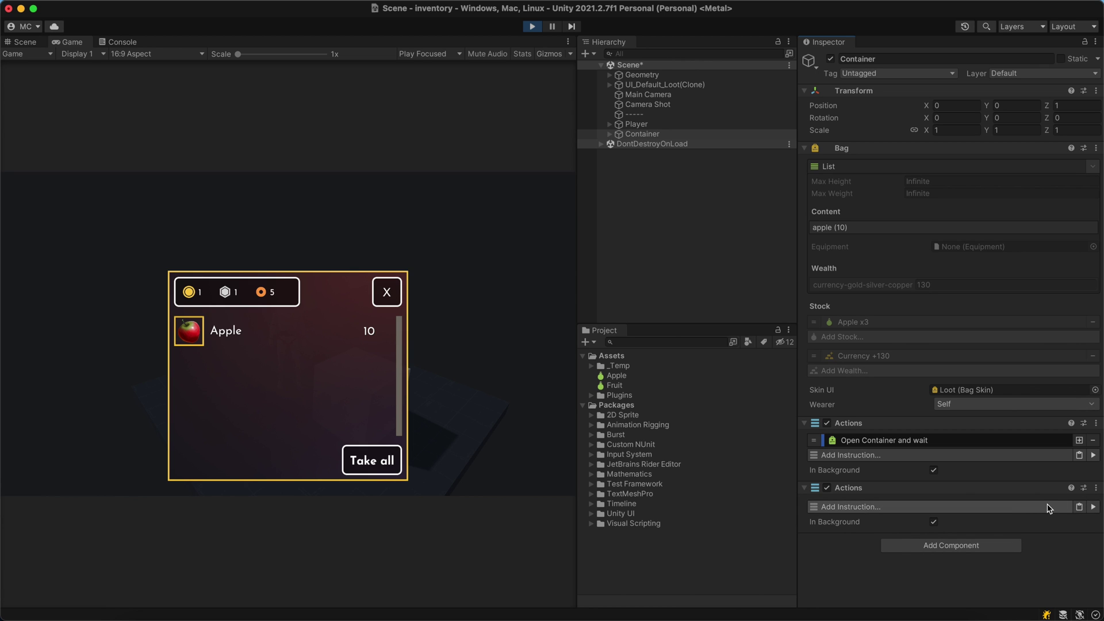
pyautogui.click(1048, 507)
pyautogui.write('remove item')
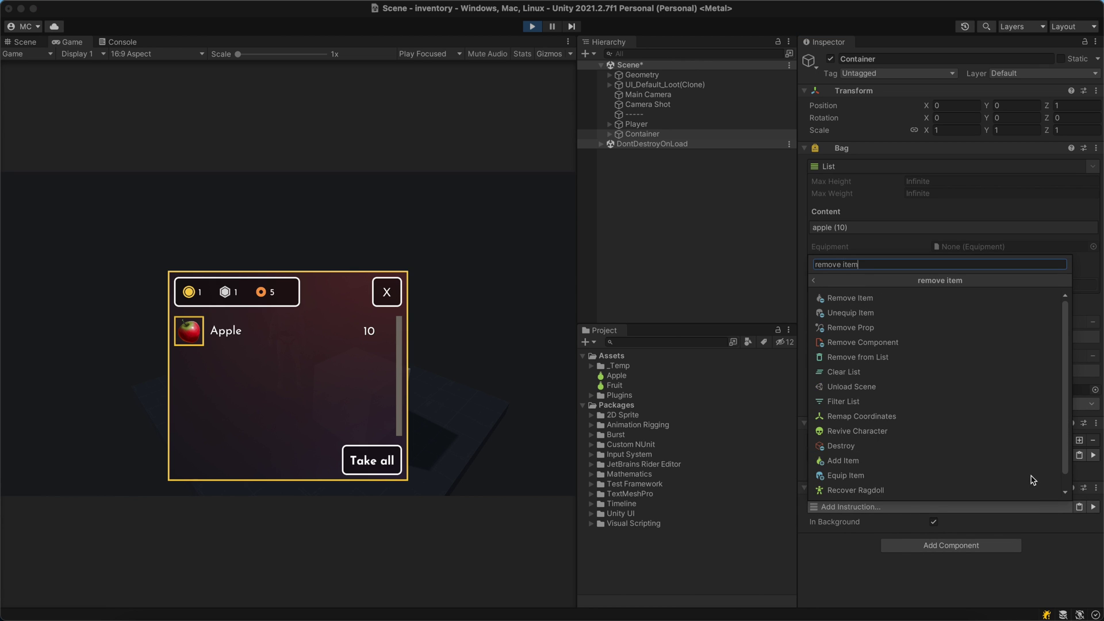
pyautogui.click(971, 305)
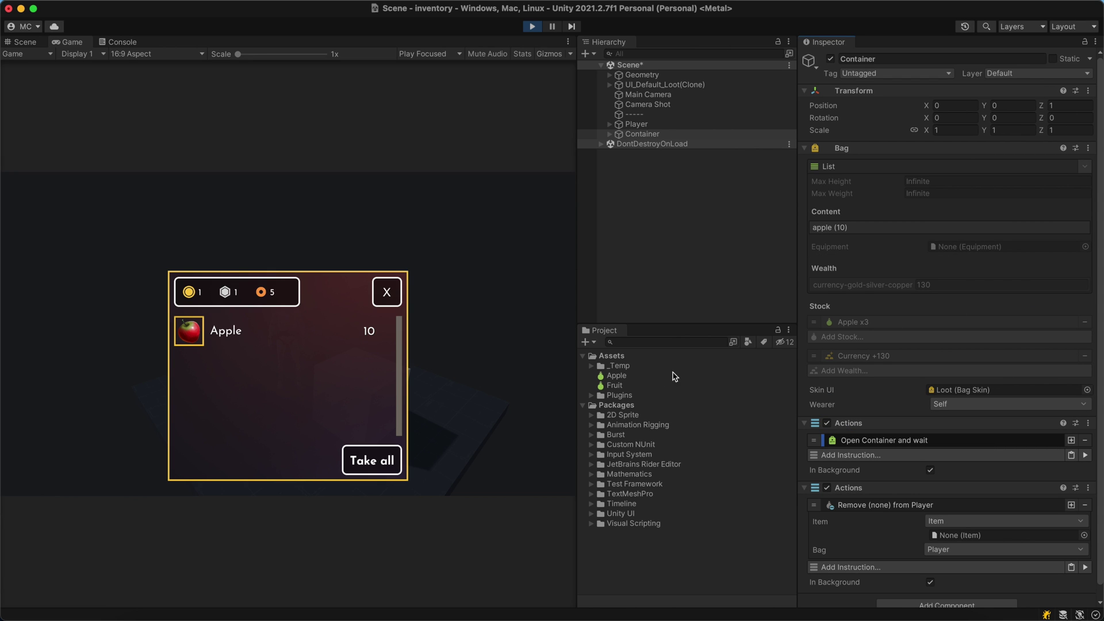
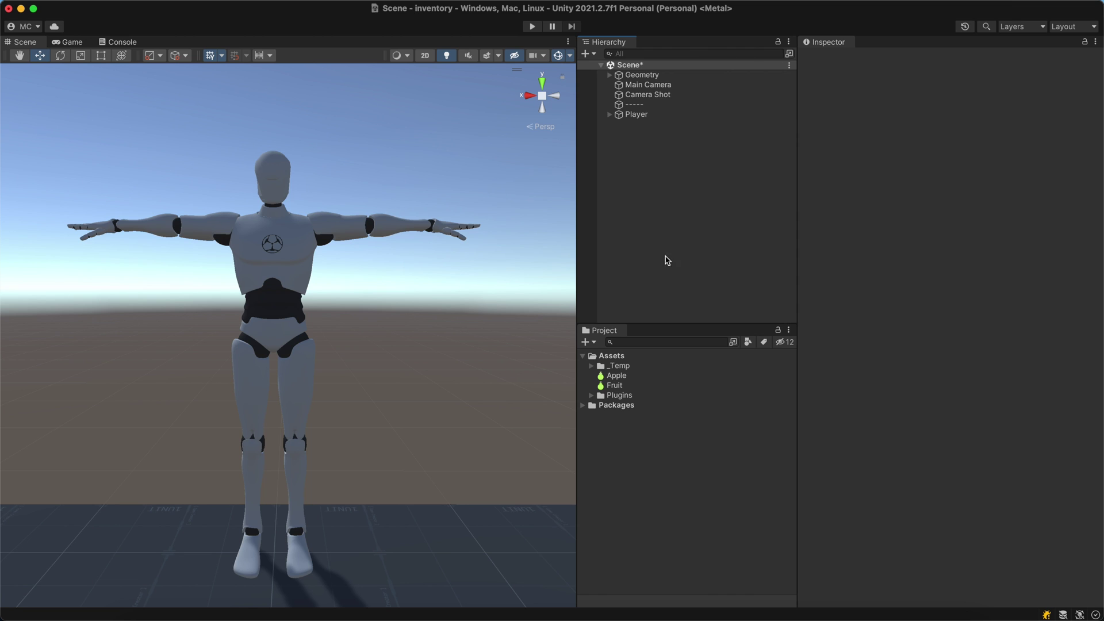
# Create a Game Creator Equipment asset named MyEquipment in the project's Assets folder
pyautogui.rightClick(626, 377)
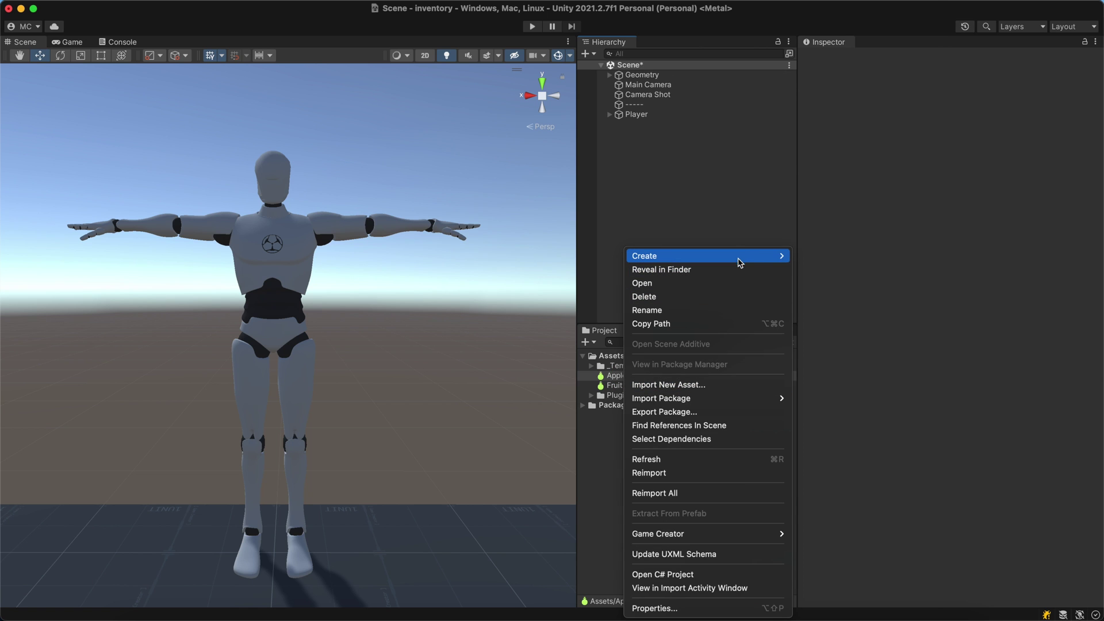
pyautogui.moveTo(760, 257)
pyautogui.moveTo(893, 2)
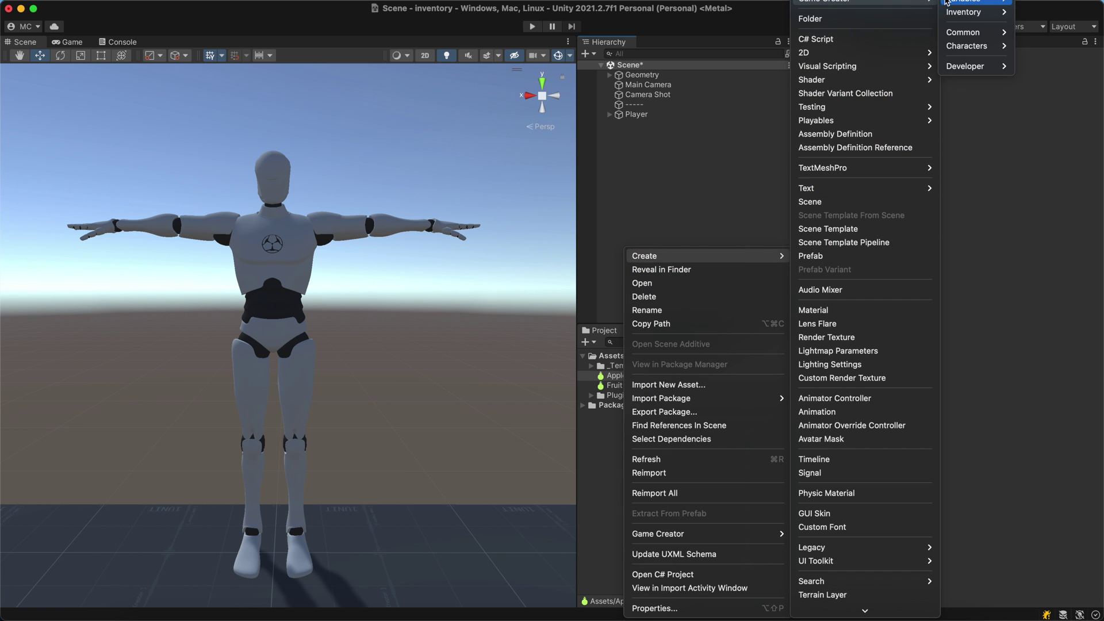
pyautogui.moveTo(964, 18)
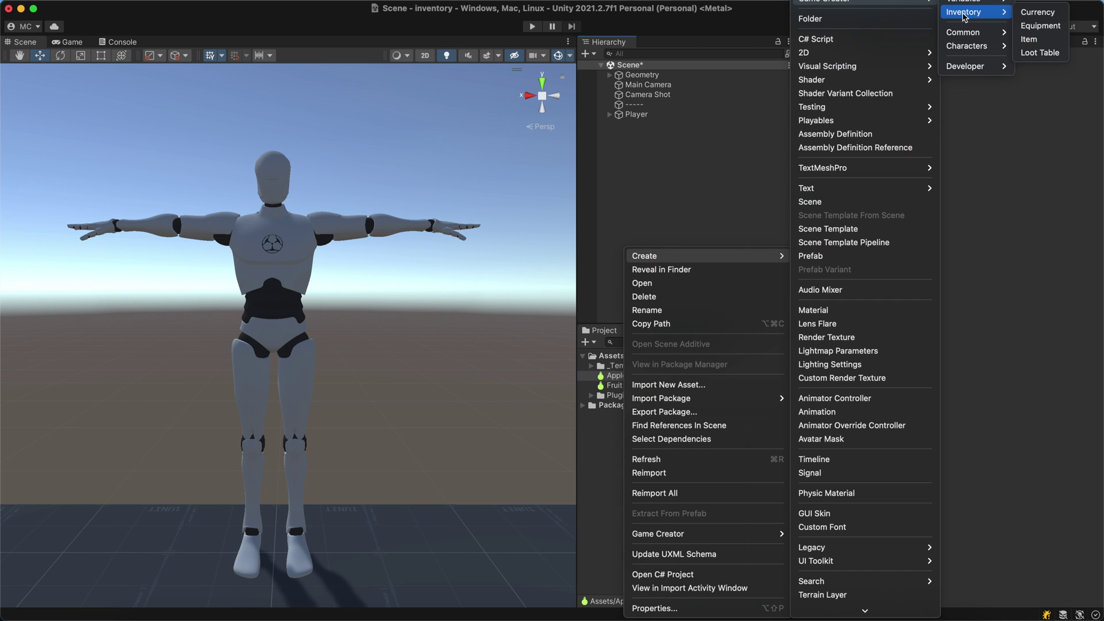
pyautogui.click(1029, 26)
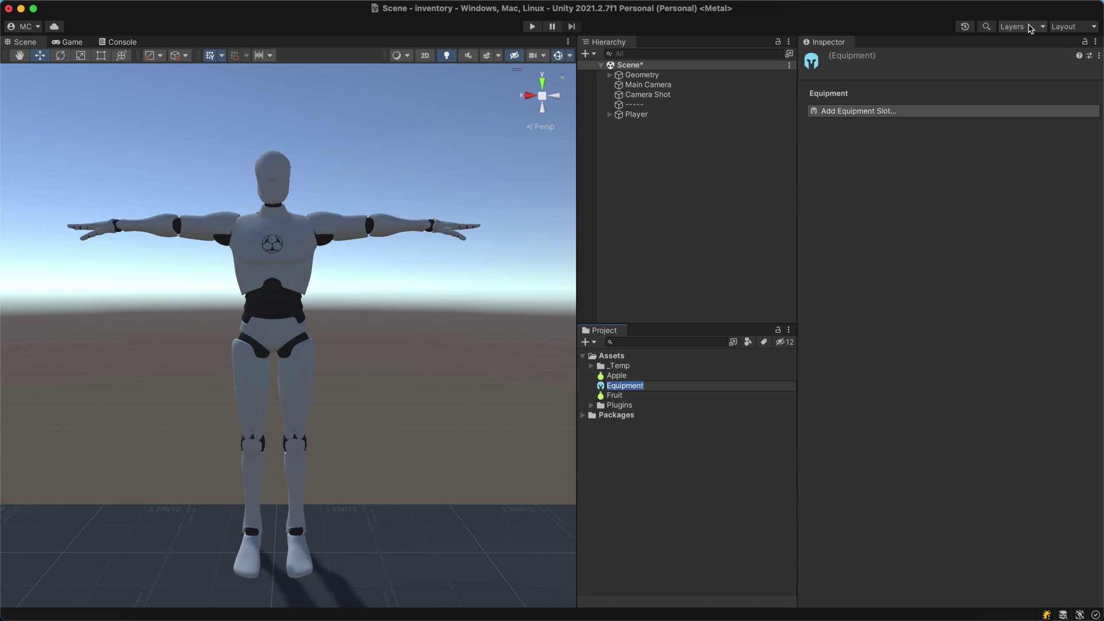
pyautogui.write('MyEquipment')
pyautogui.press('Return')
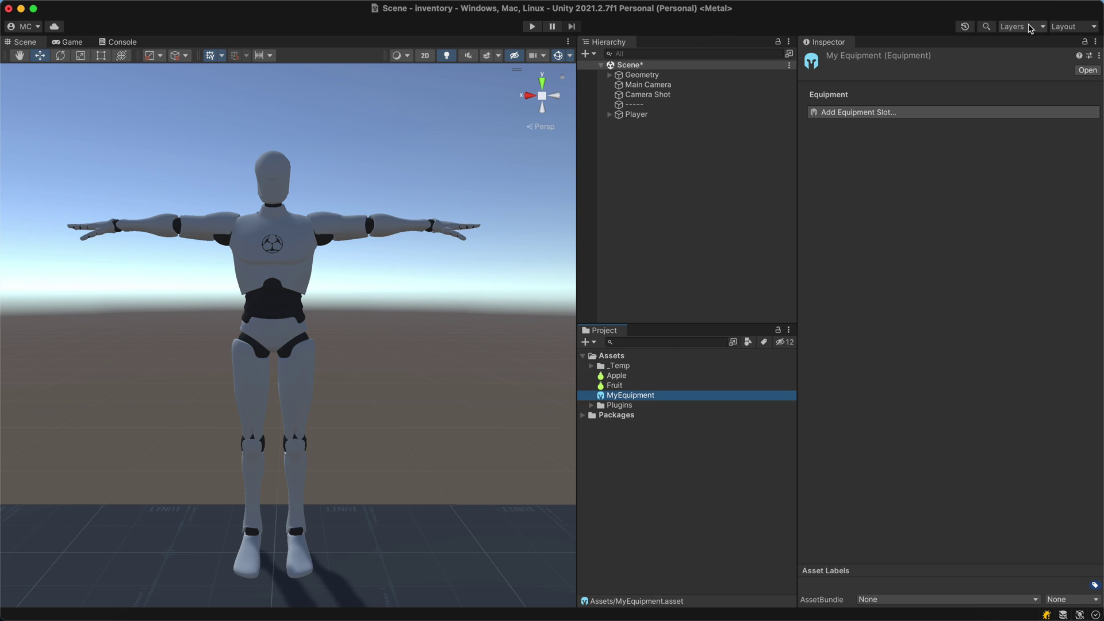
# Add an equipment slot to MyEquipment with Fruit as its base item and the Human Right Hand as its bone
pyautogui.click(981, 113)
pyautogui.click(980, 114)
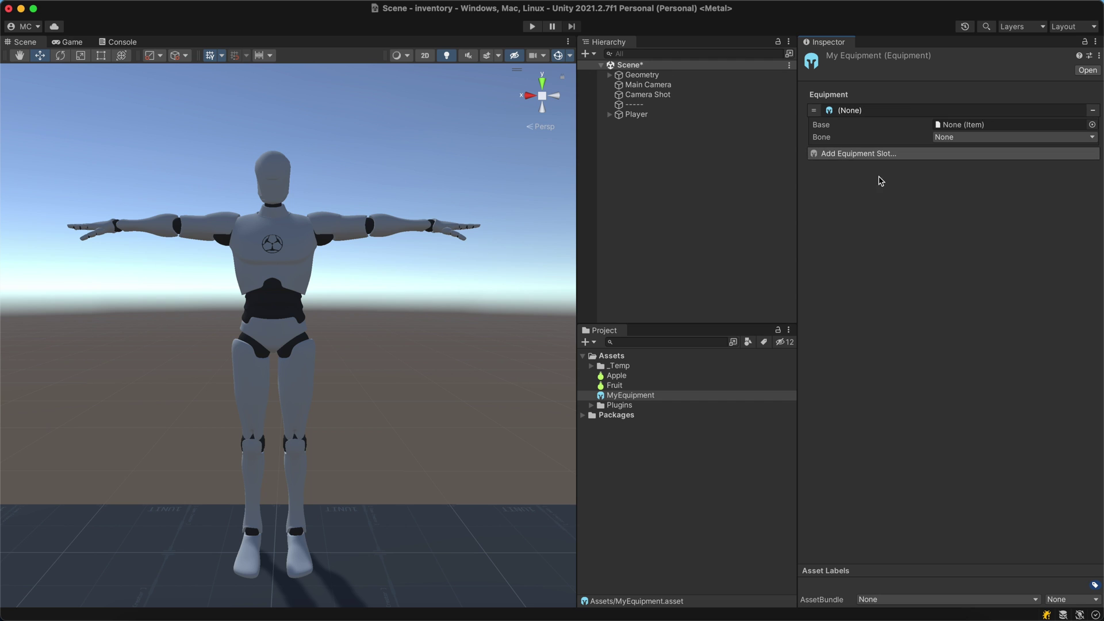
pyautogui.moveTo(609, 396); pyautogui.dragTo(964, 128)
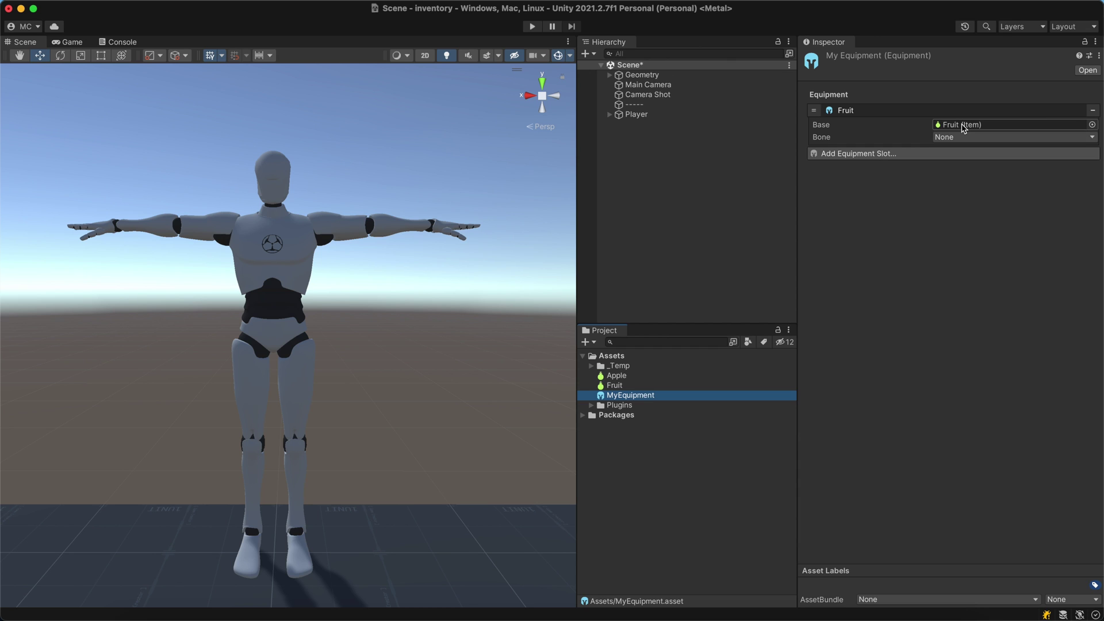
pyautogui.click(960, 138)
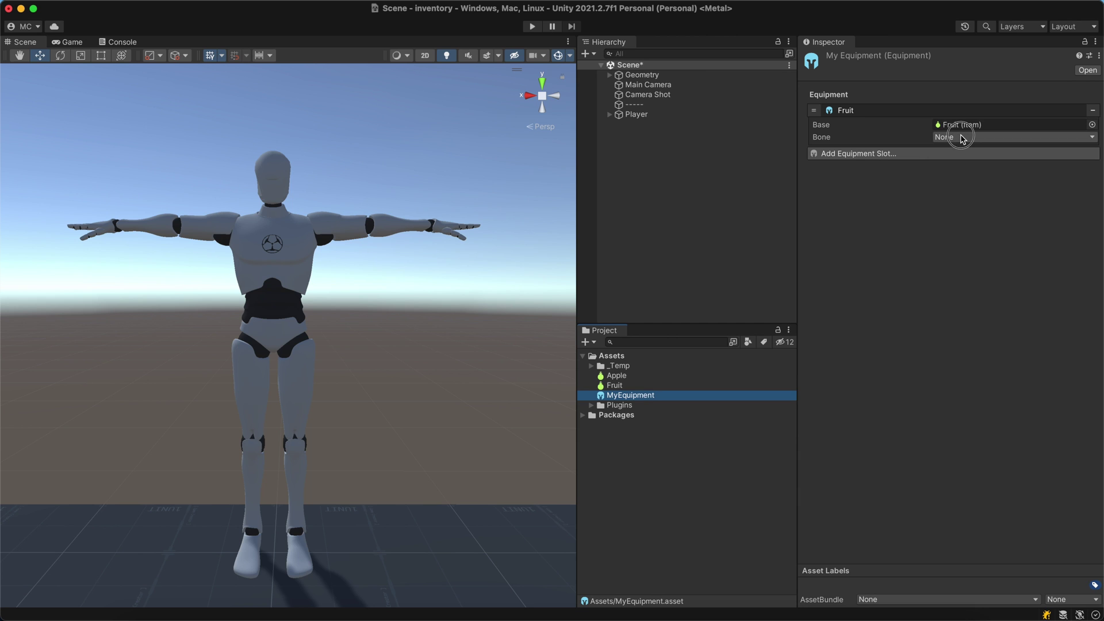
pyautogui.click(964, 165)
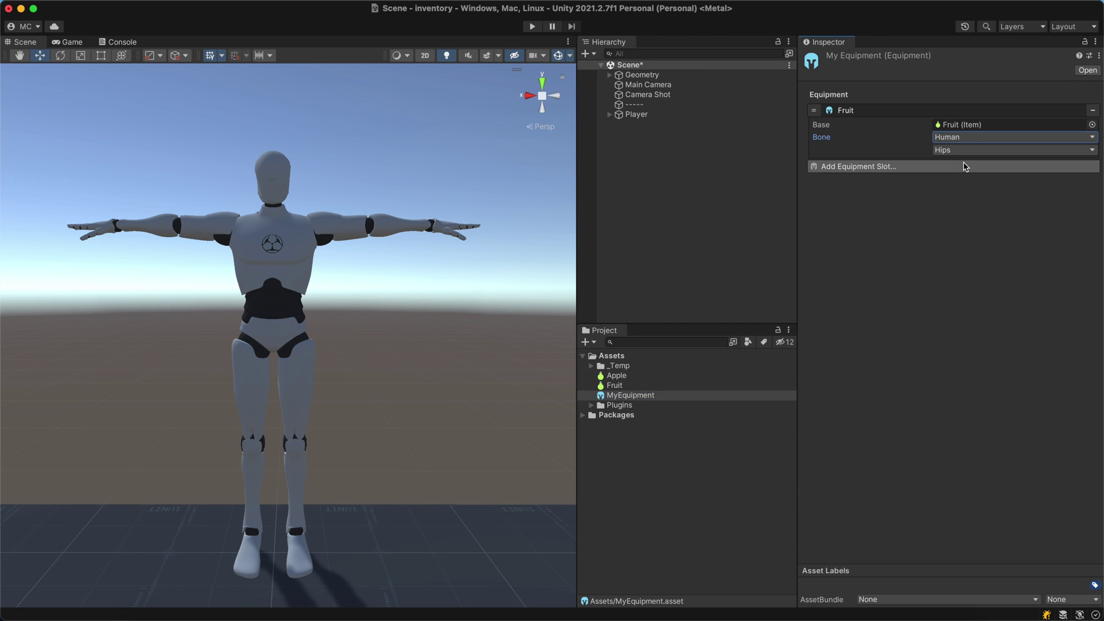
pyautogui.click(964, 150)
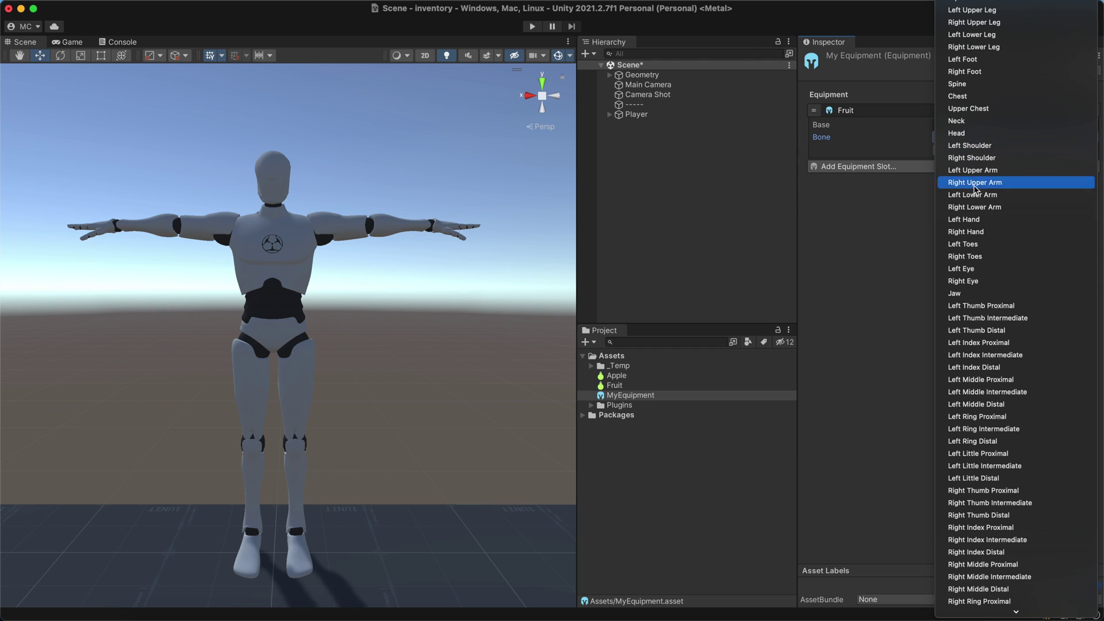
pyautogui.click(983, 233)
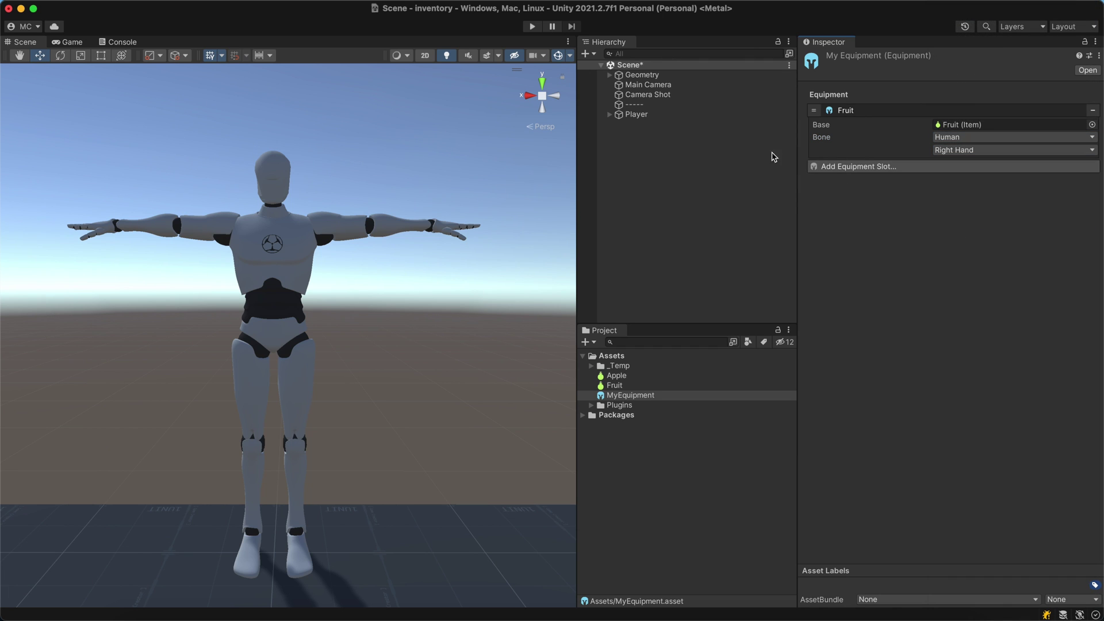
# Add a Bag component to the Player and assign MyEquipment as its equipment
pyautogui.click(740, 117)
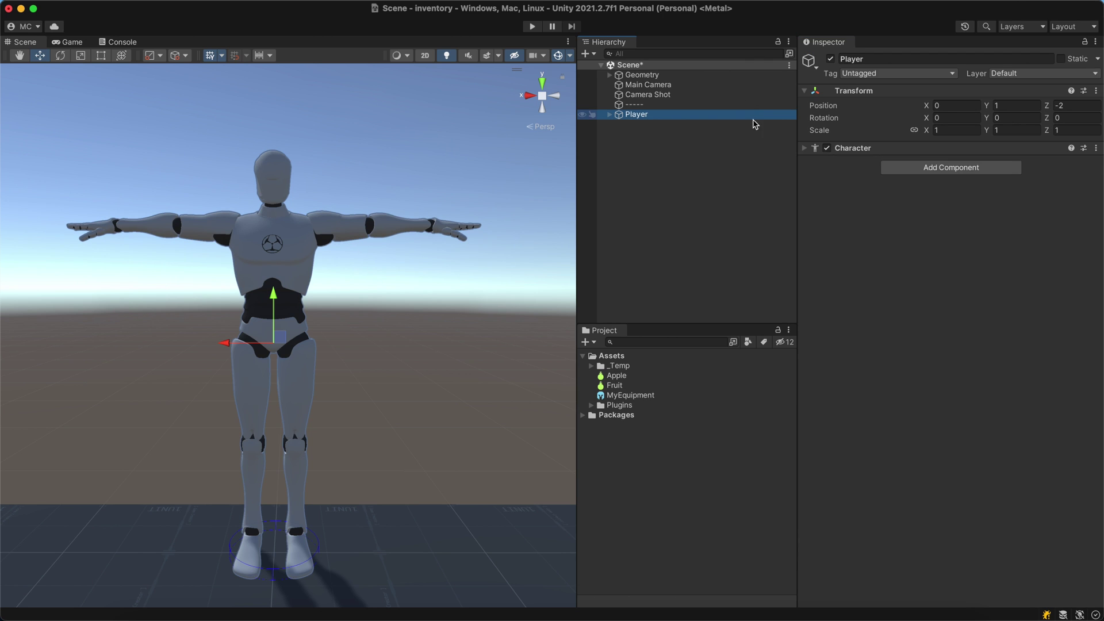
pyautogui.click(912, 170)
pyautogui.write('bag')
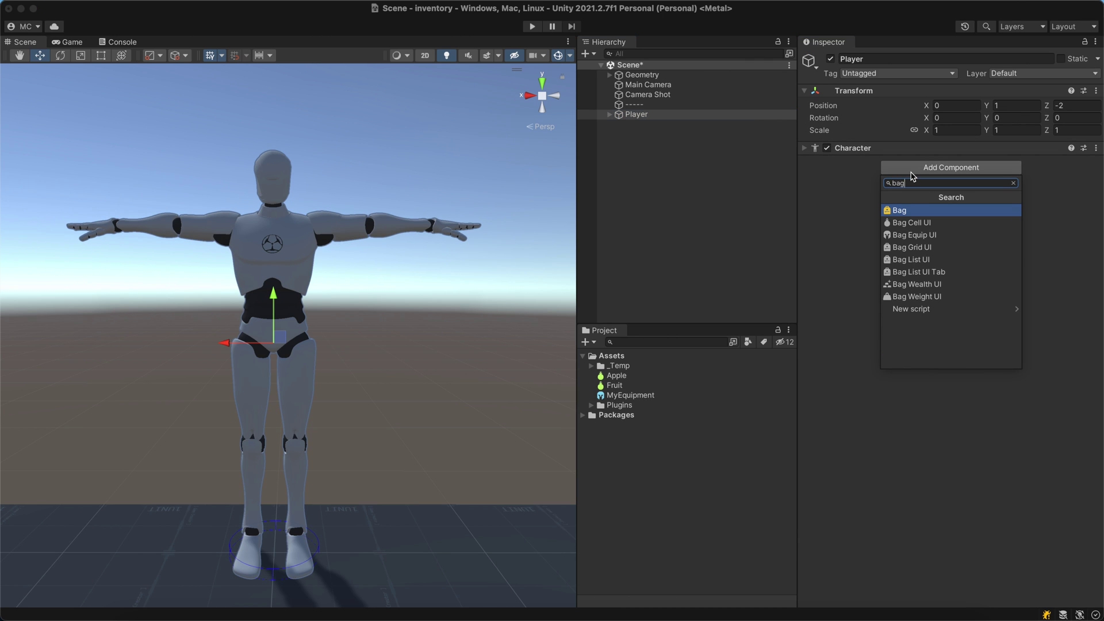
pyautogui.click(909, 213)
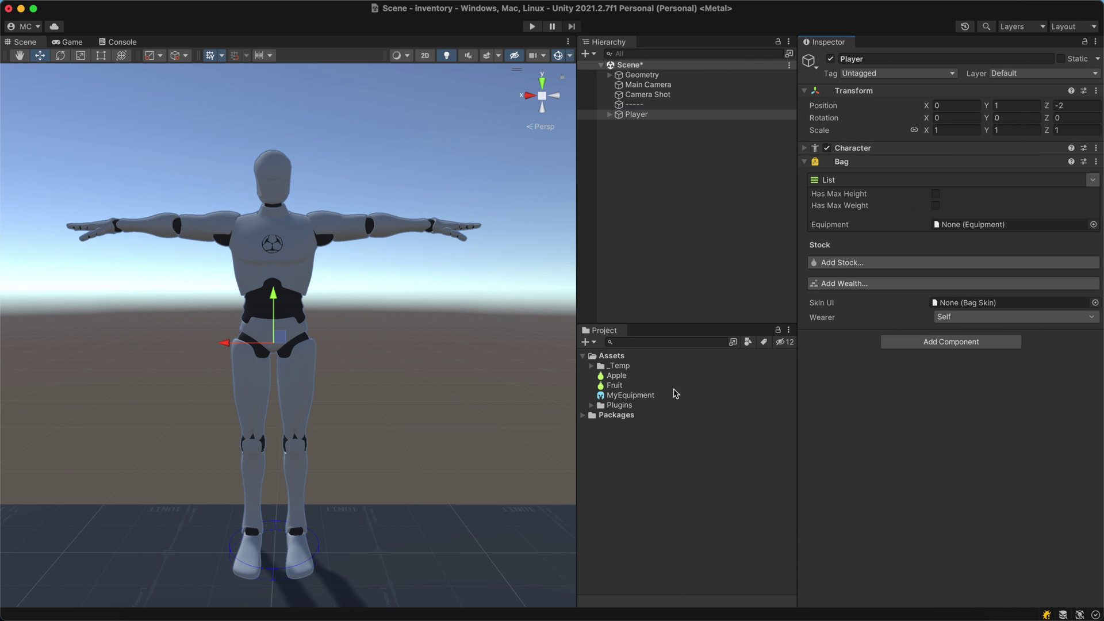
pyautogui.moveTo(670, 394); pyautogui.dragTo(941, 225)
# Add a stock entry of 3 Apple items to the Player's Bag
pyautogui.click(940, 275)
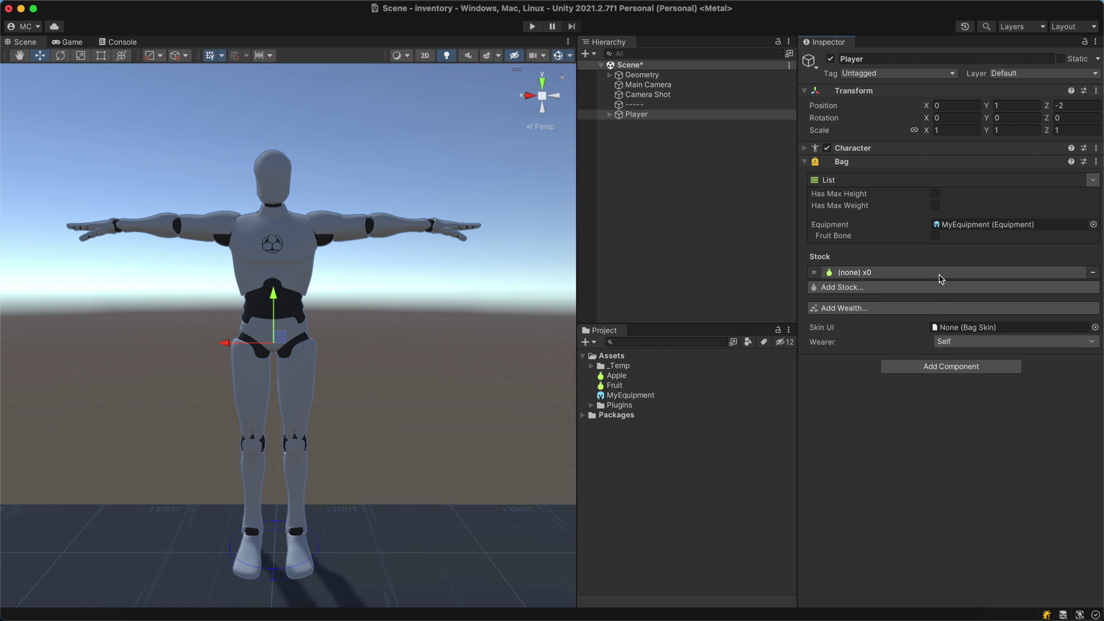
pyautogui.click(939, 275)
pyautogui.click(683, 376)
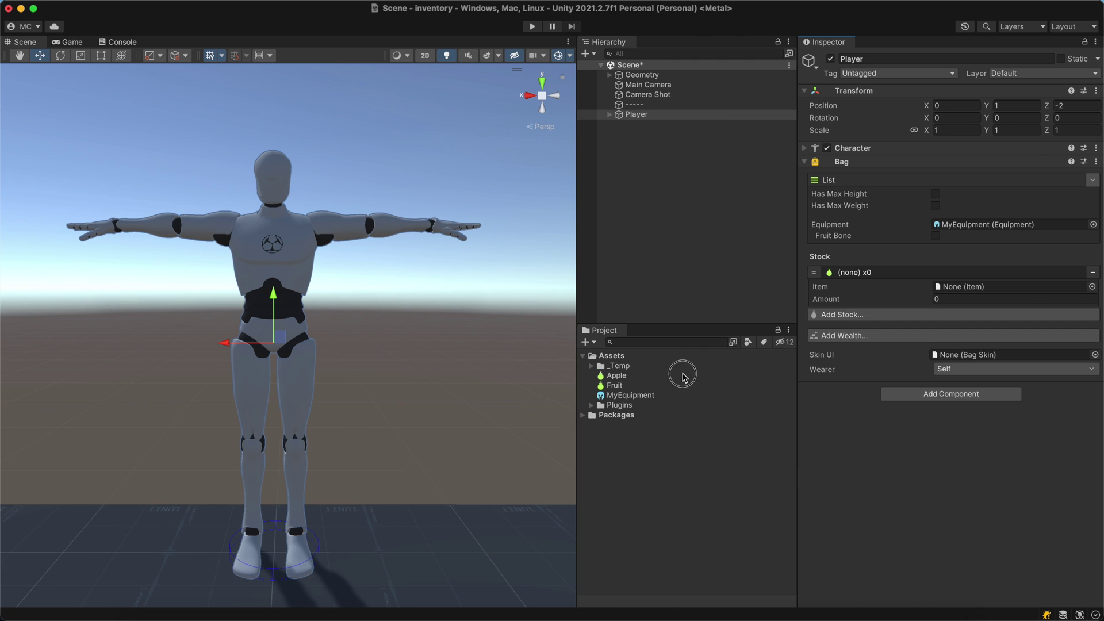
pyautogui.moveTo(683, 376); pyautogui.dragTo(948, 287)
pyautogui.click(958, 298)
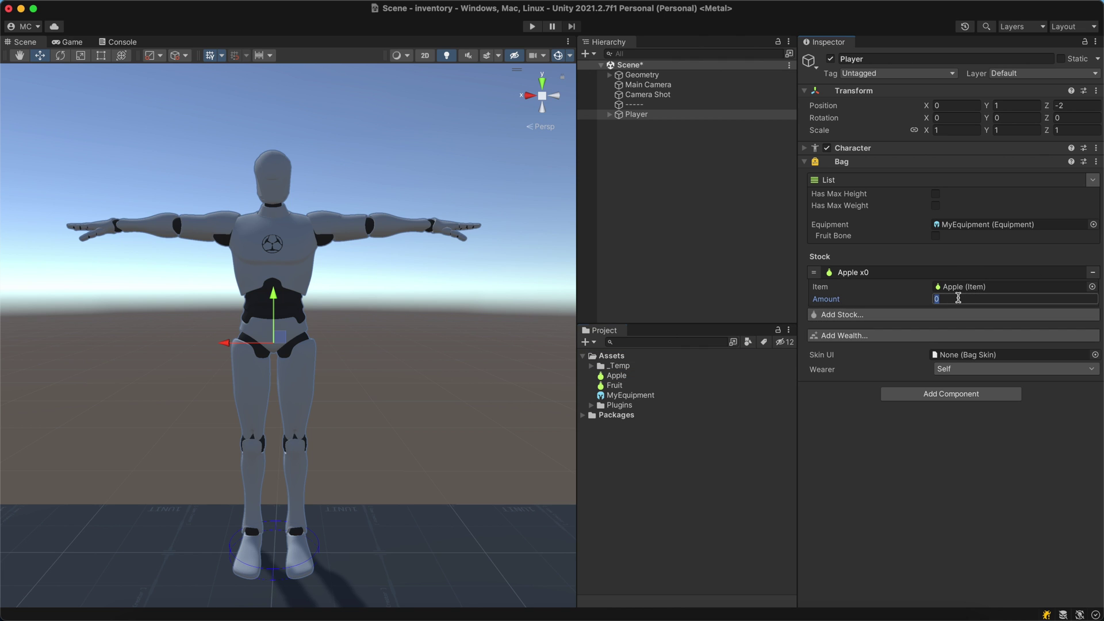
pyautogui.click(958, 275)
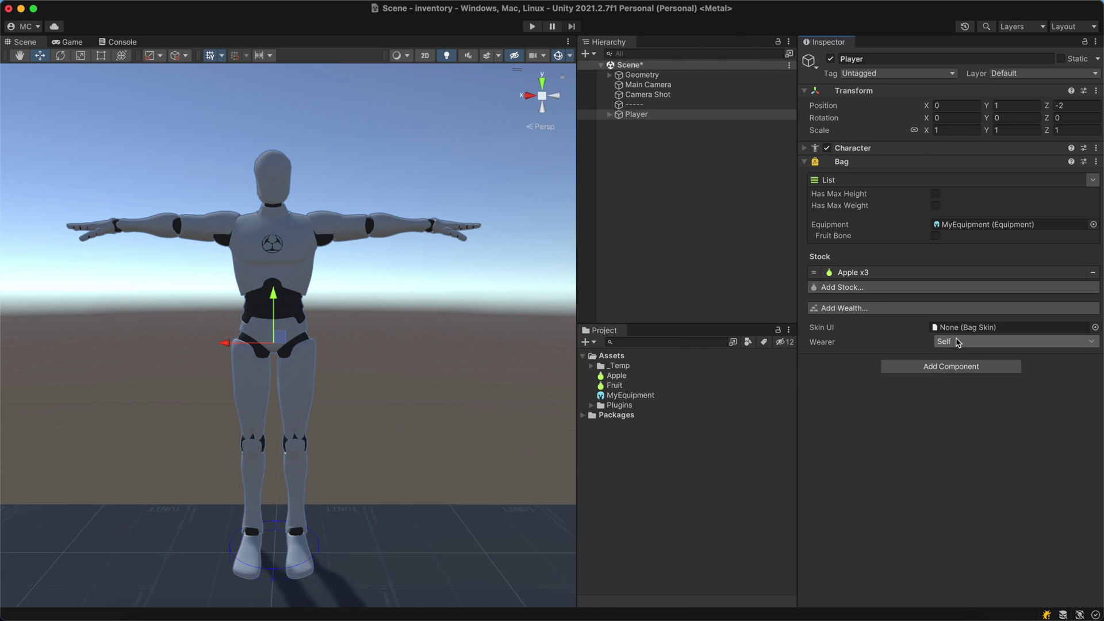
# Add an Actions component to the Player with an Equip Item instruction for the Apple item
pyautogui.click(957, 367)
pyautogui.write('actions')
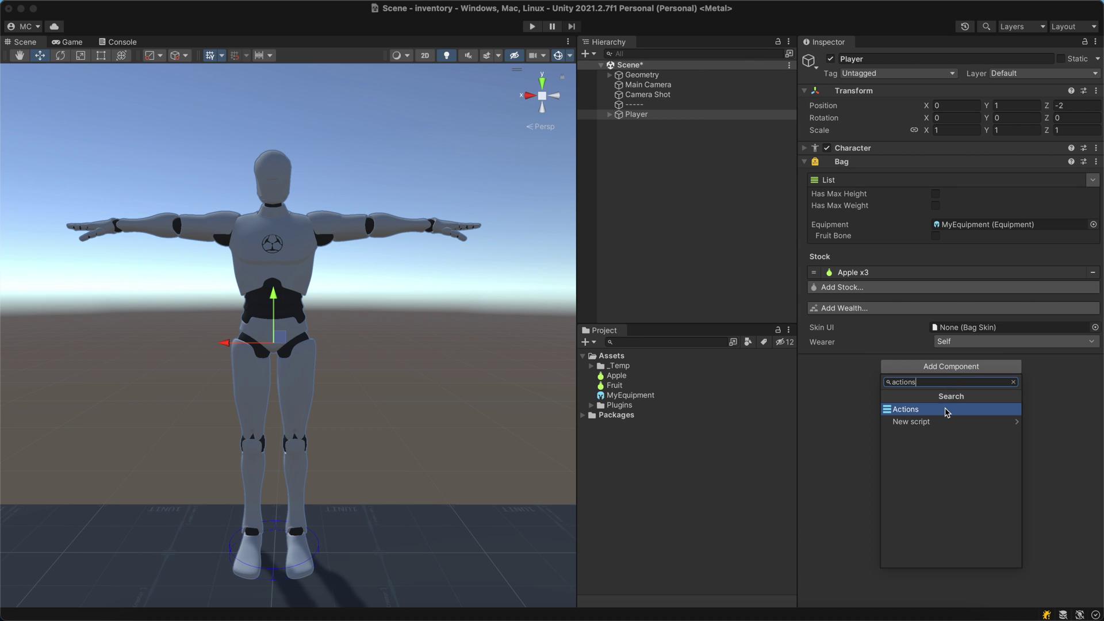
pyautogui.click(946, 410)
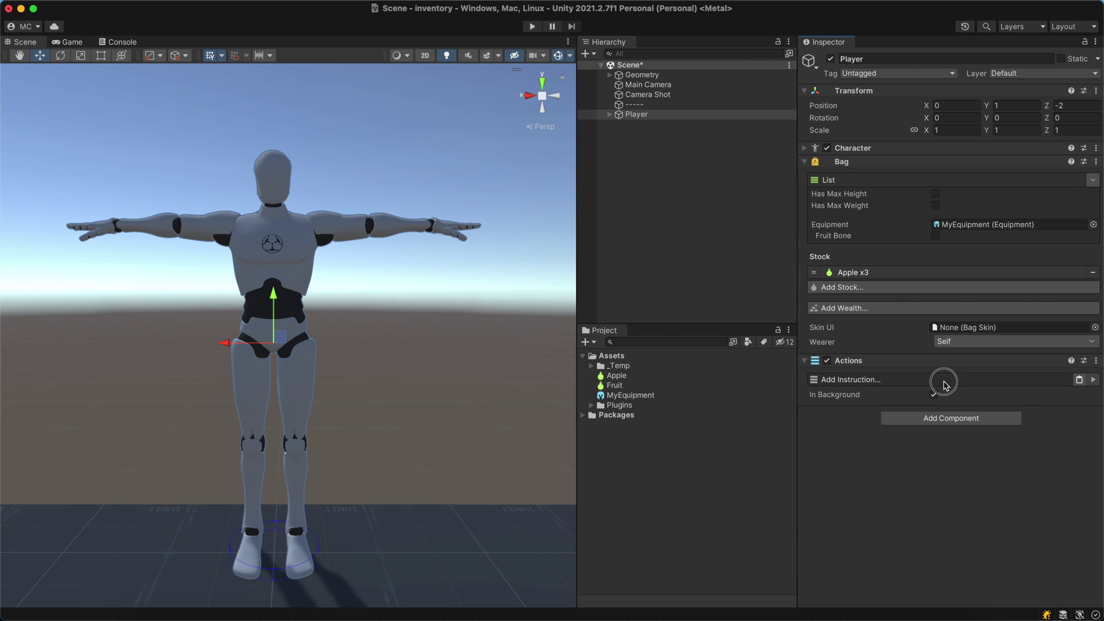
pyautogui.click(945, 382)
pyautogui.write('equip item')
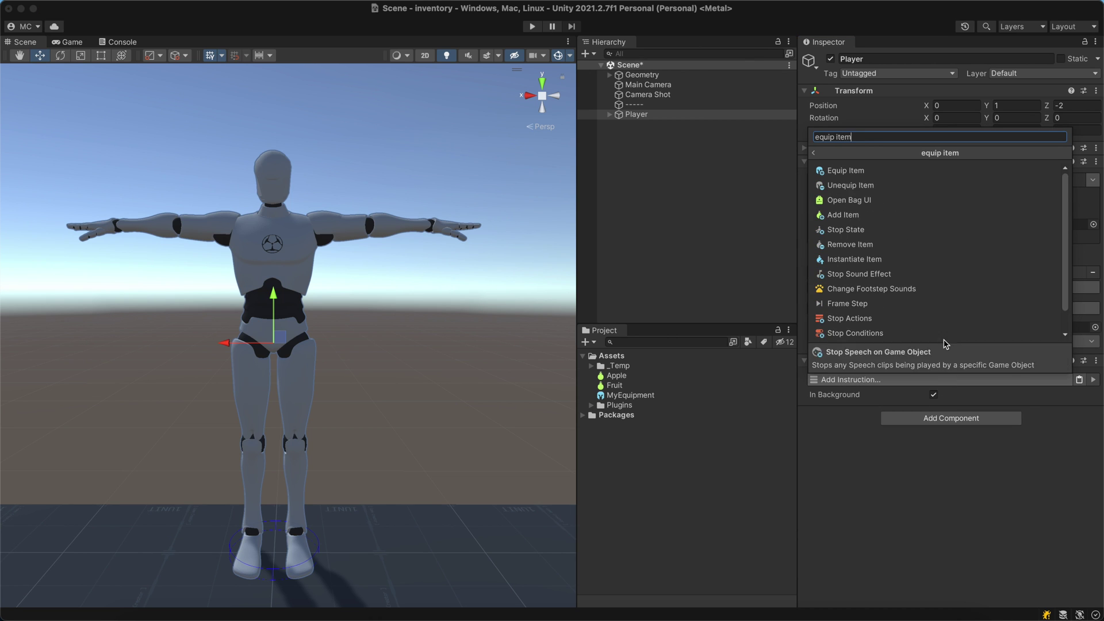
pyautogui.click(937, 173)
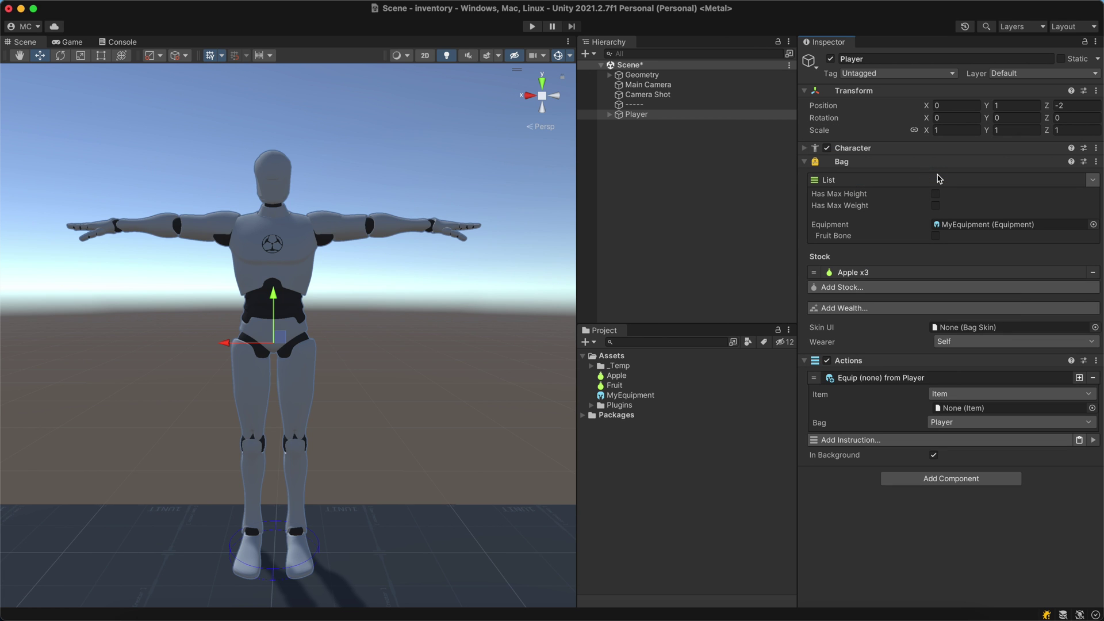
pyautogui.moveTo(617, 375); pyautogui.dragTo(957, 407)
pyautogui.click(941, 379)
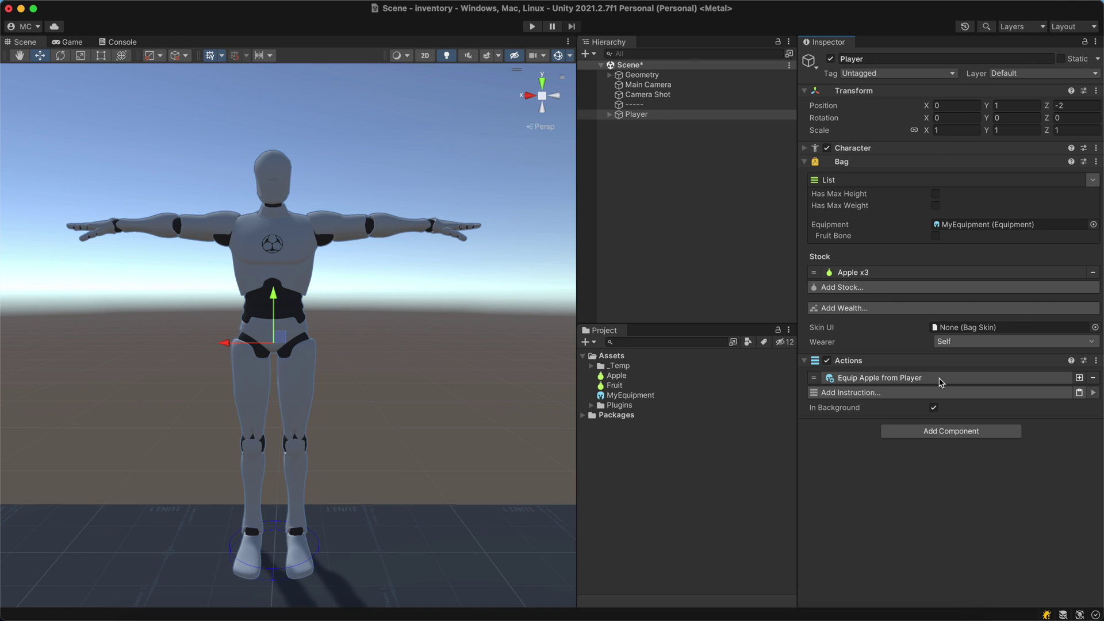
# Enter play mode and run the Player's Equip Apple action
pyautogui.click(530, 26)
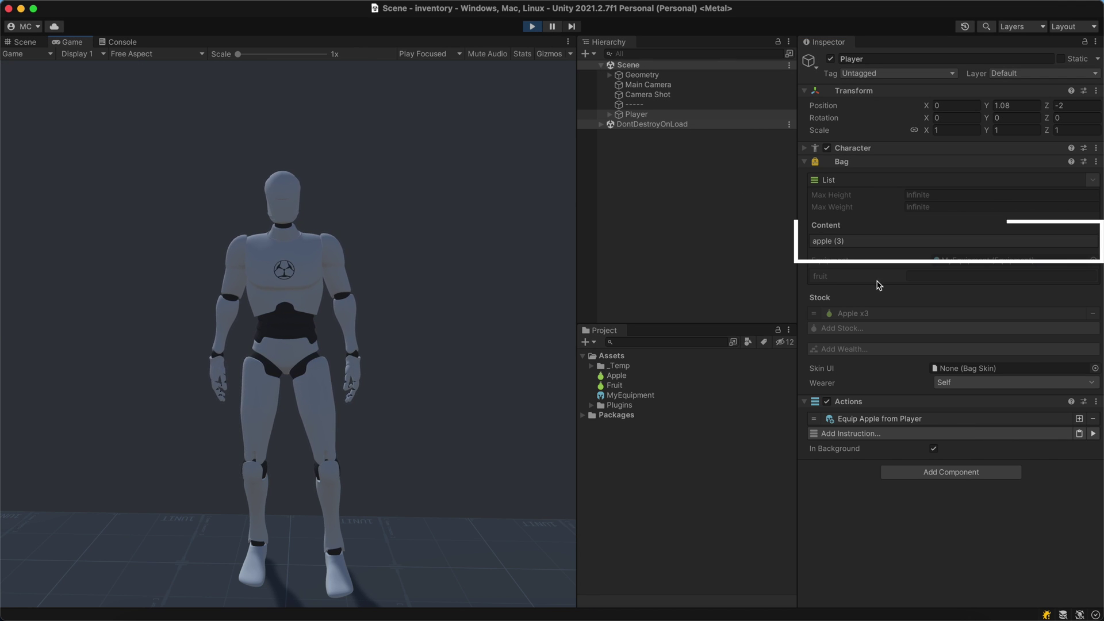
pyautogui.click(1095, 436)
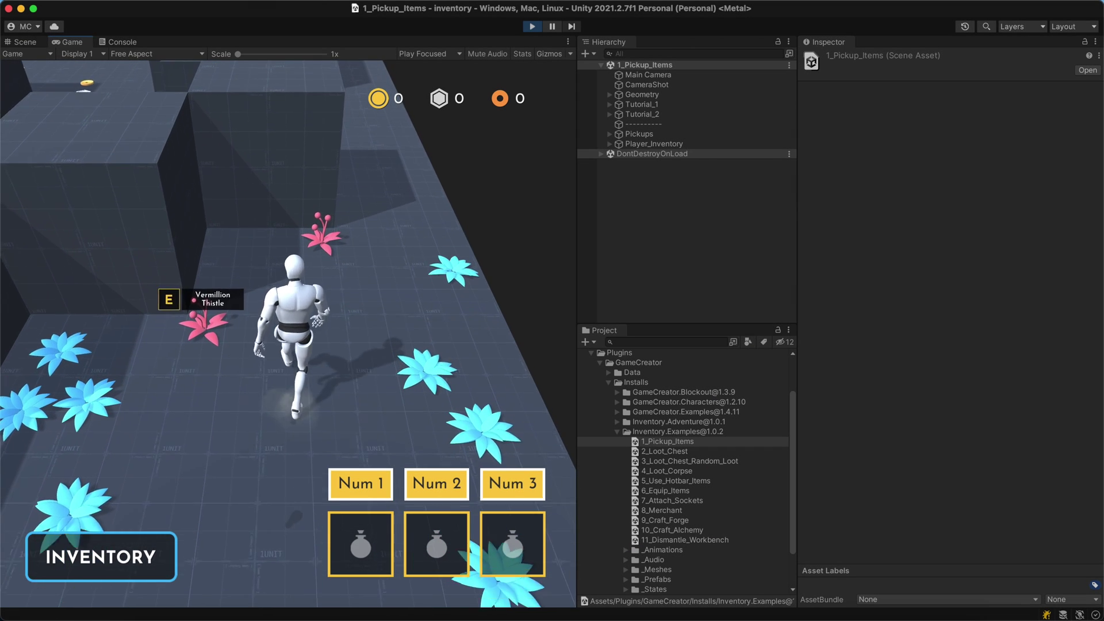
# Walk the character past the plants, potions and coins in the running 1_Pickup_Items example scene
pyautogui.press('w')
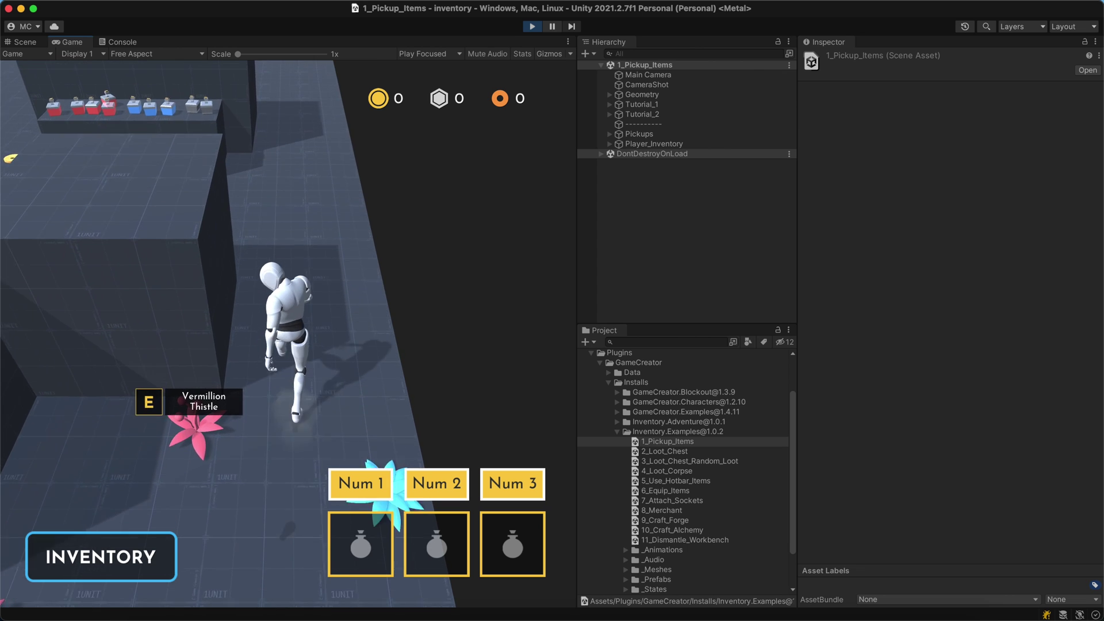
pyautogui.press('w')
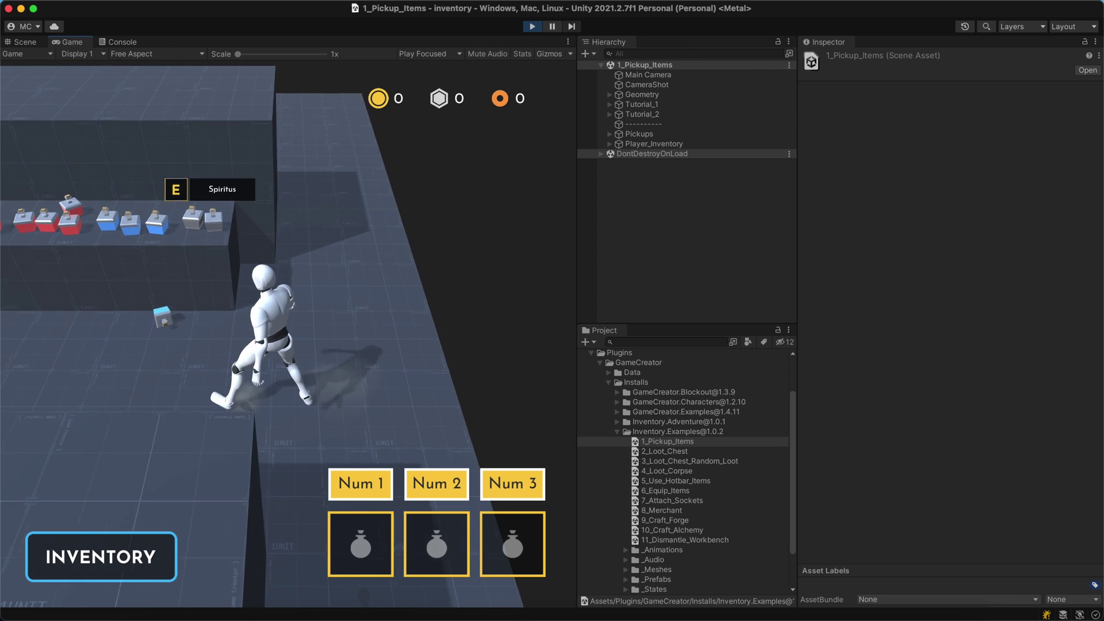
pyautogui.press('w')
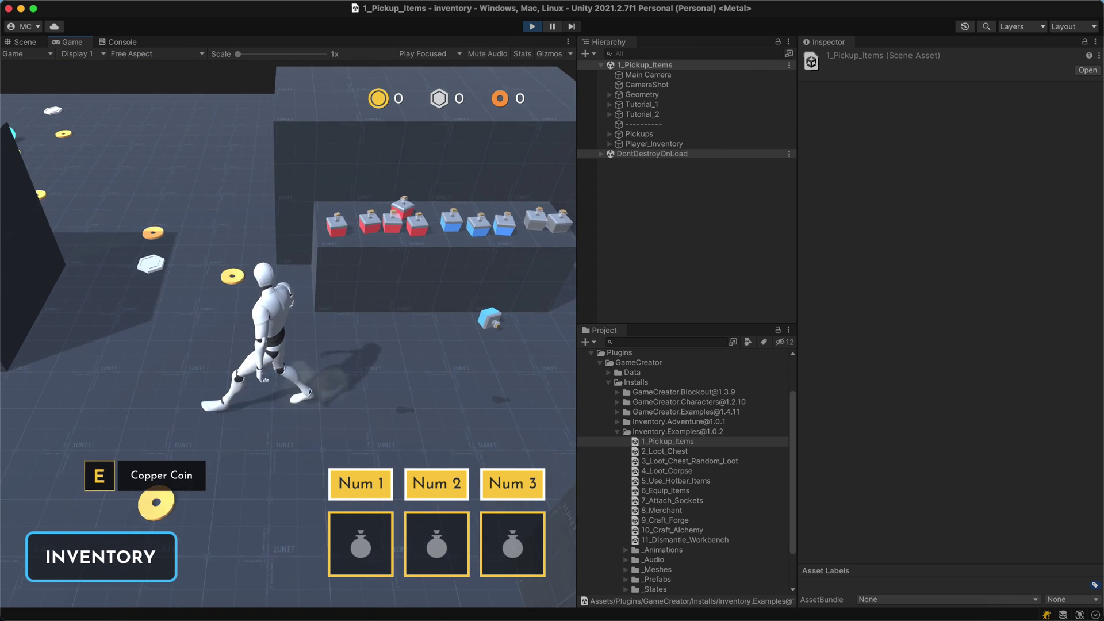
pyautogui.press('w')
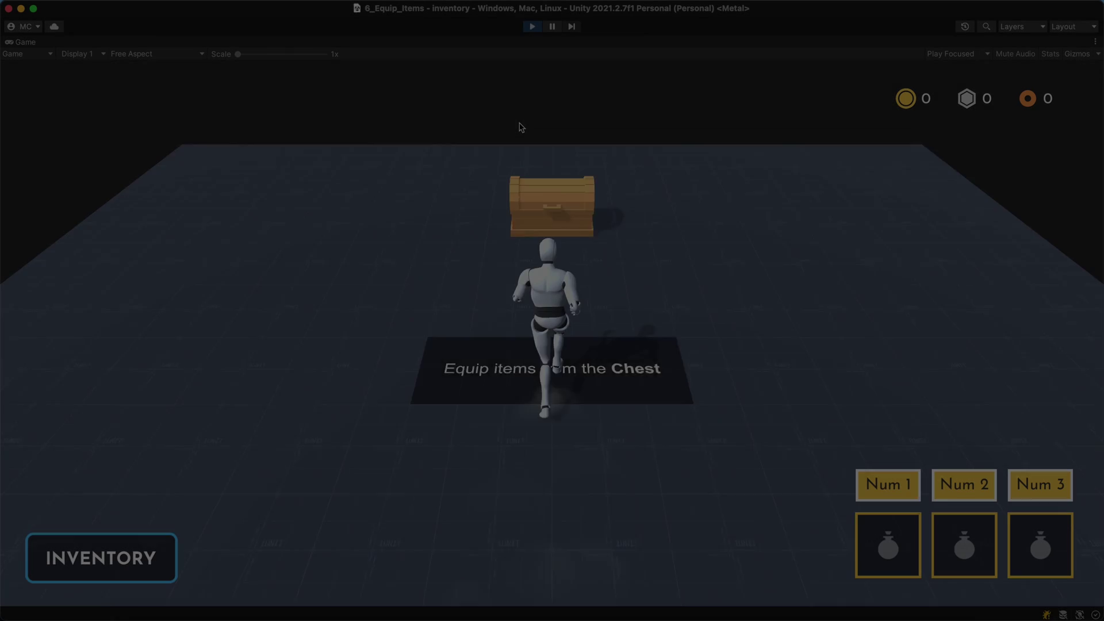
# Walk to the chest in the 6_Equip_Items example scene, open it and take all its items
pyautogui.press('w')
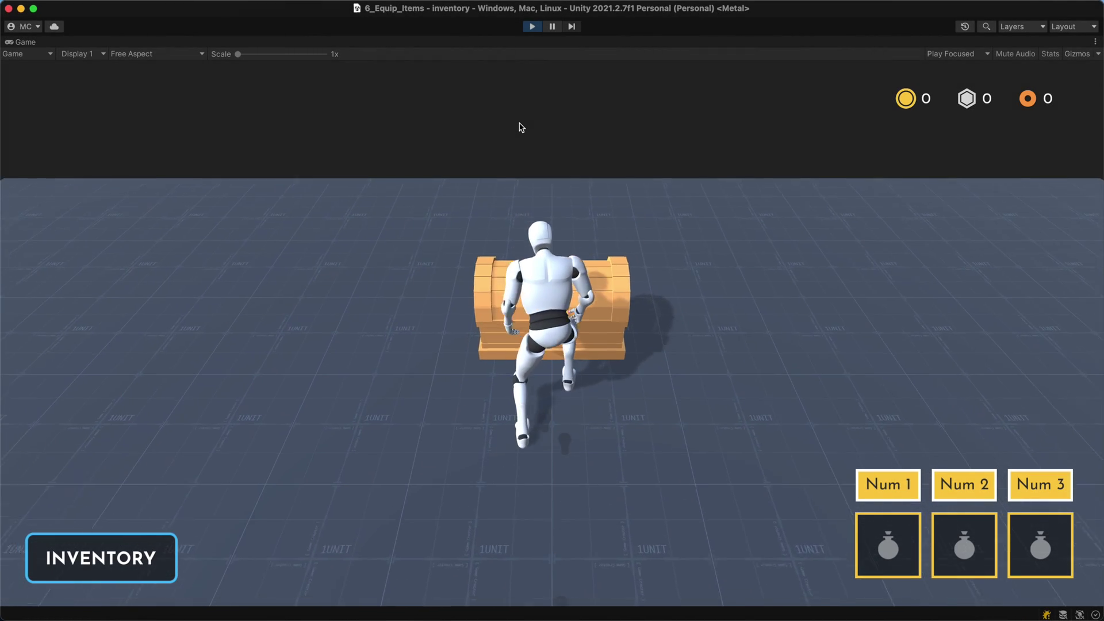
pyautogui.press('e')
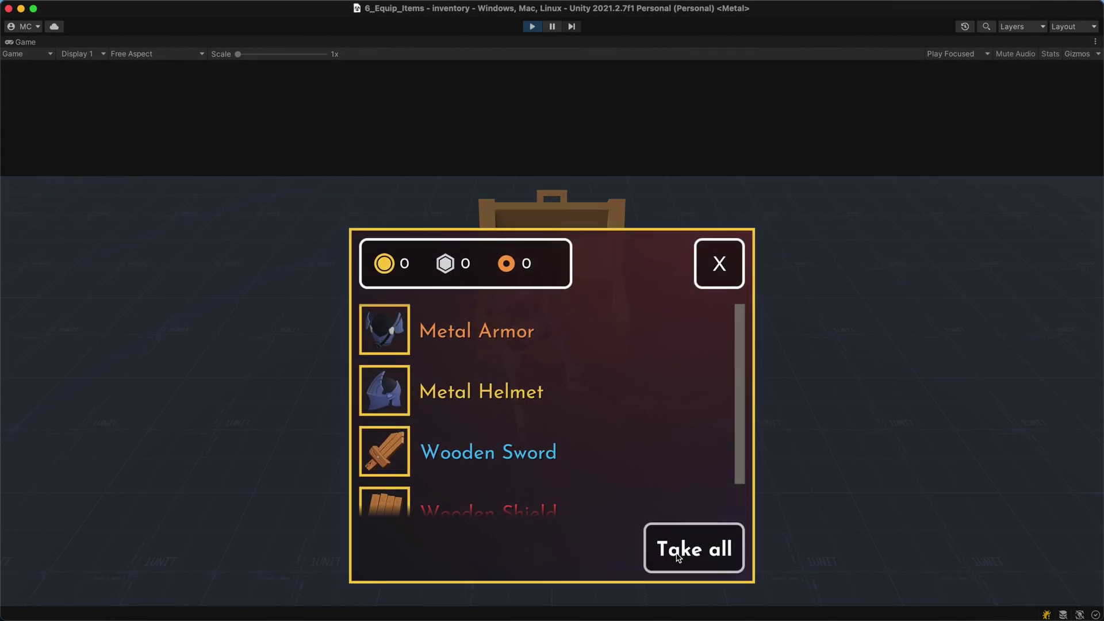
pyautogui.click(677, 557)
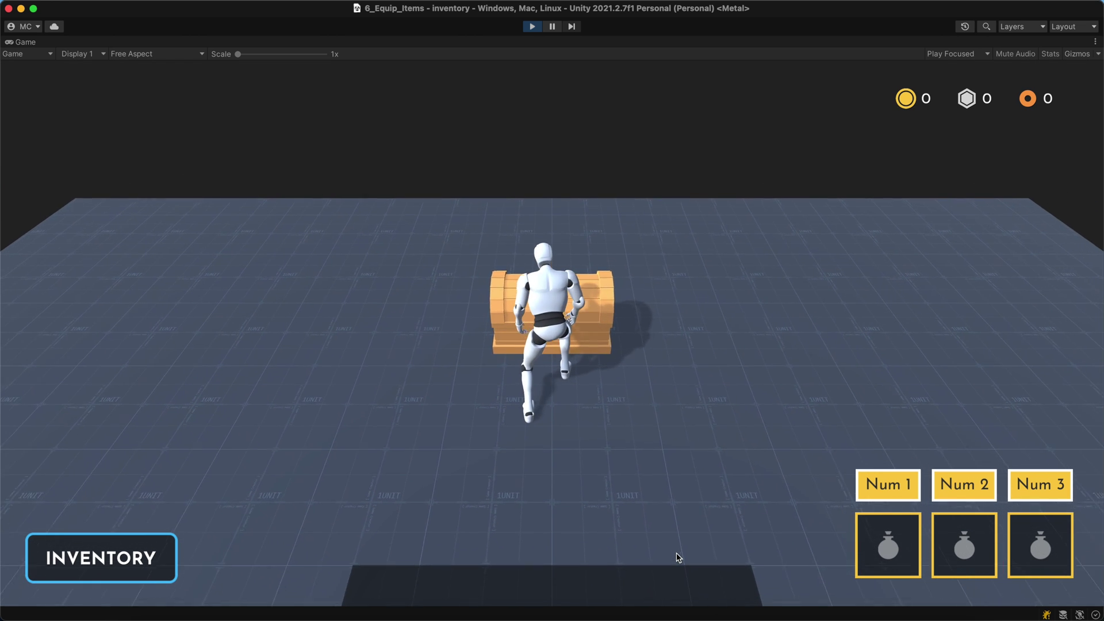
# Open the character's inventory and equip the Metal Armor in the armor slot
pyautogui.press('i')
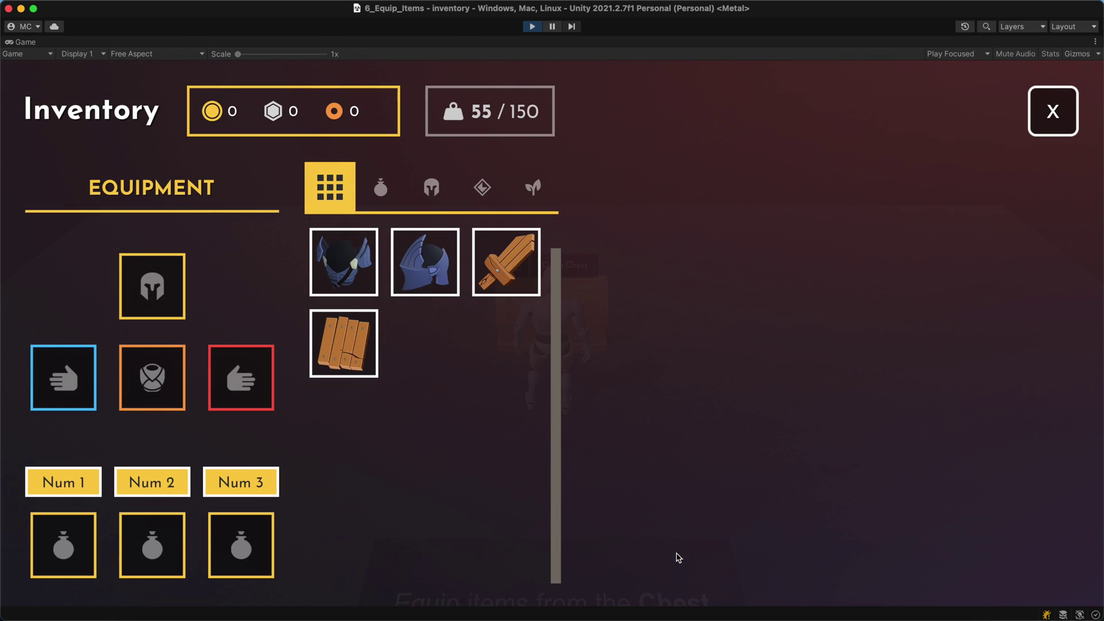
pyautogui.moveTo(344, 262); pyautogui.dragTo(152, 378)
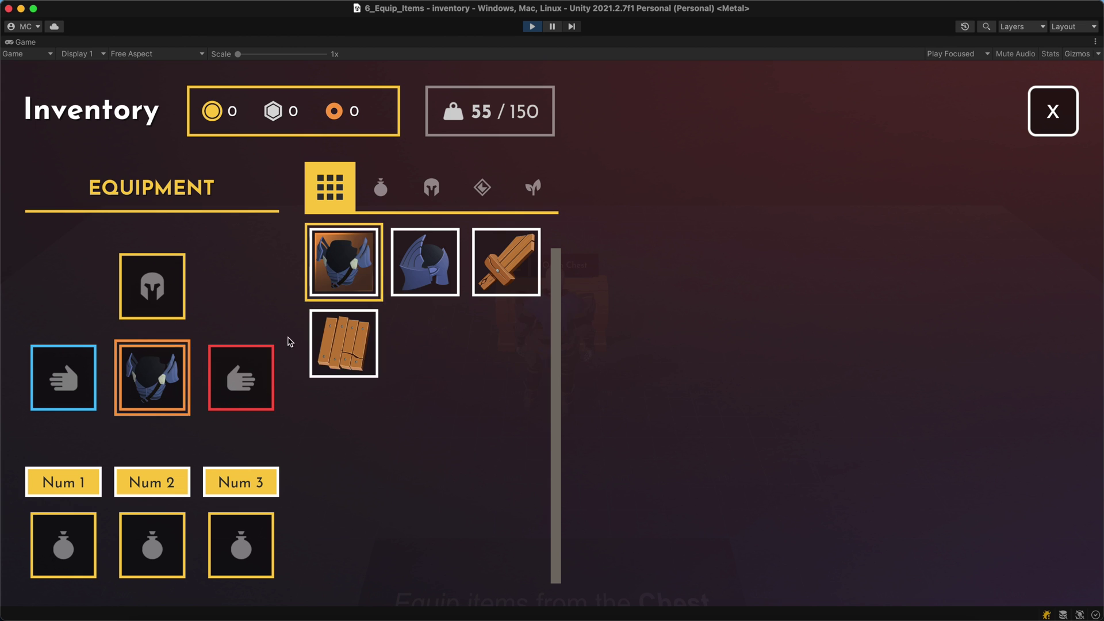
# Equip the wooden shield in the red hand slot, the helmet in the head slot and the wooden sword in the blue hand slot, and return to the scene
pyautogui.moveTo(344, 343); pyautogui.dragTo(241, 378)
pyautogui.moveTo(431, 247); pyautogui.dragTo(144, 284)
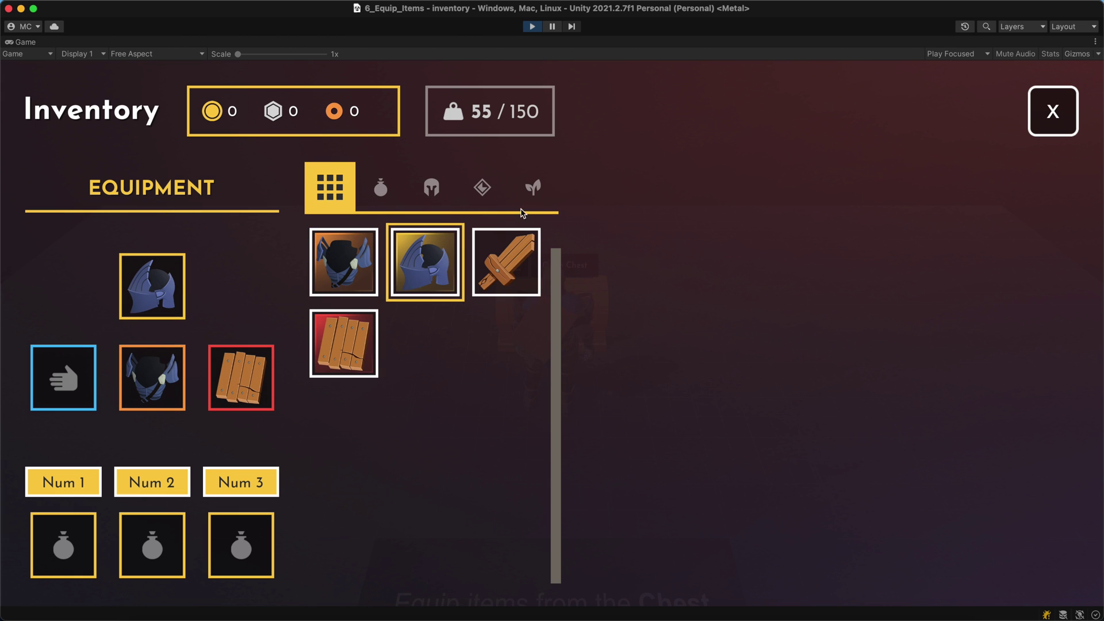
pyautogui.moveTo(506, 262); pyautogui.dragTo(63, 378)
pyautogui.press('i')
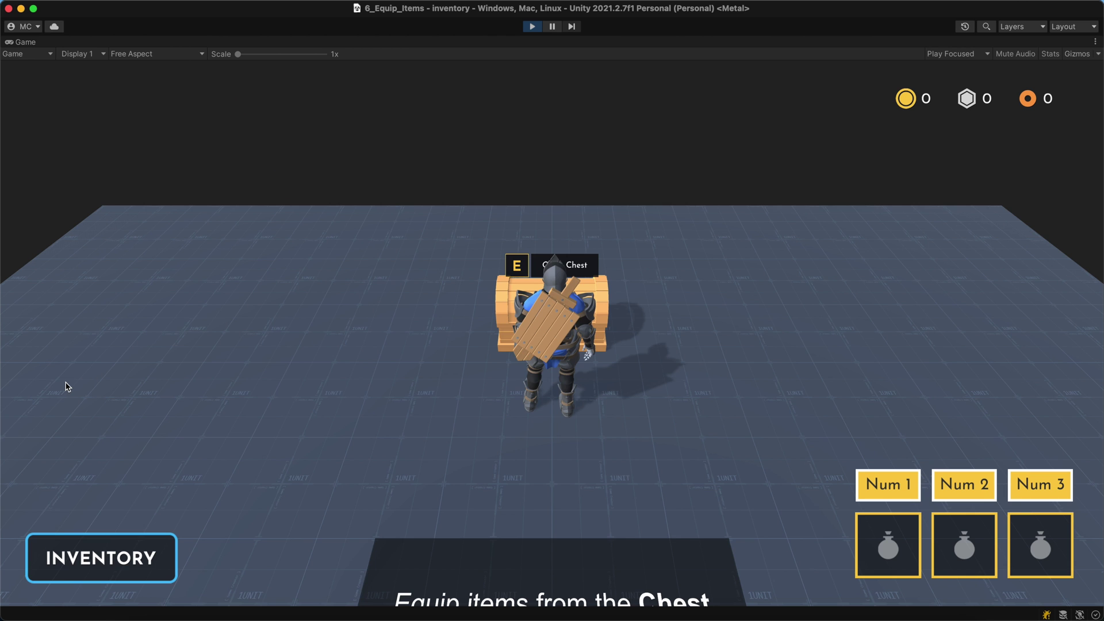
pyautogui.press('s')
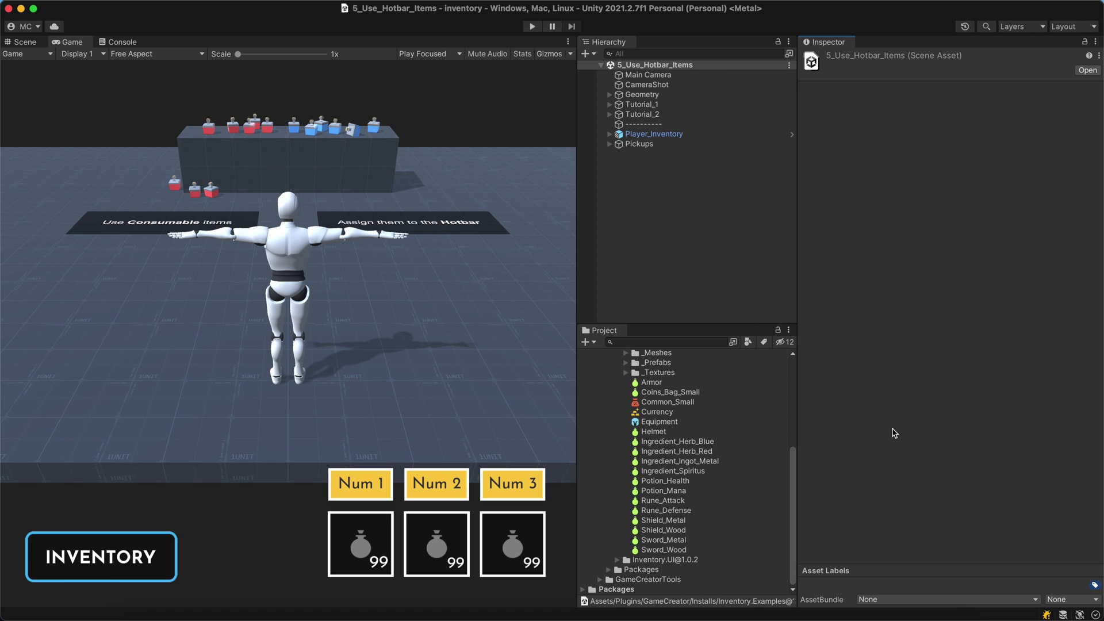
# With the Equipment asset's slots shown in the Inspector, play the 5_Use_Hotbar_Items example scene and collect health and mana potions
pyautogui.click(735, 422)
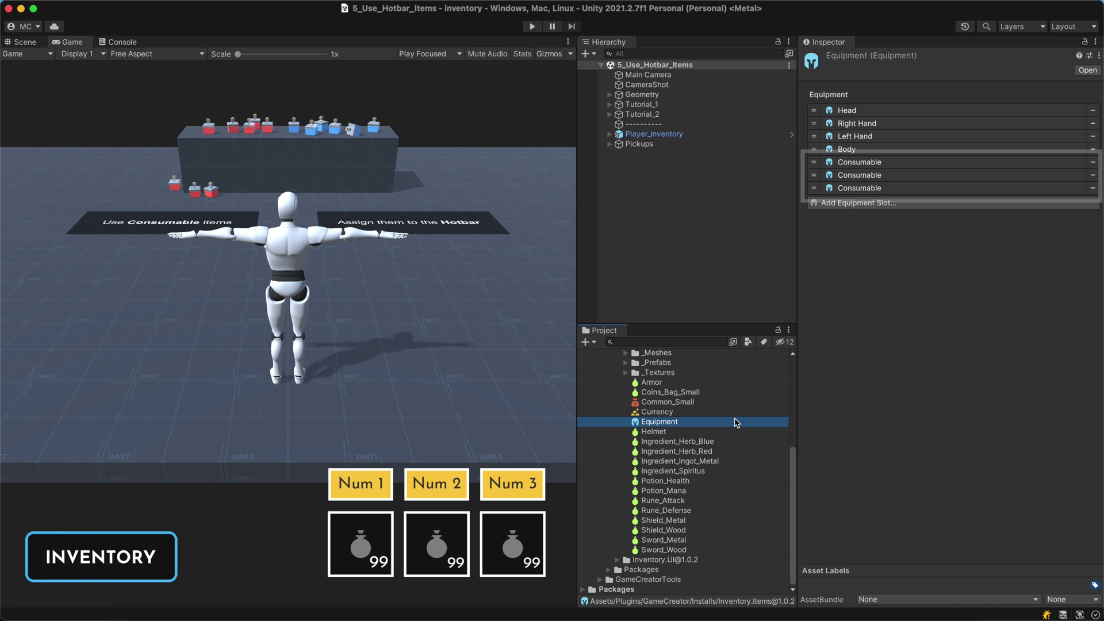
pyautogui.click(532, 27)
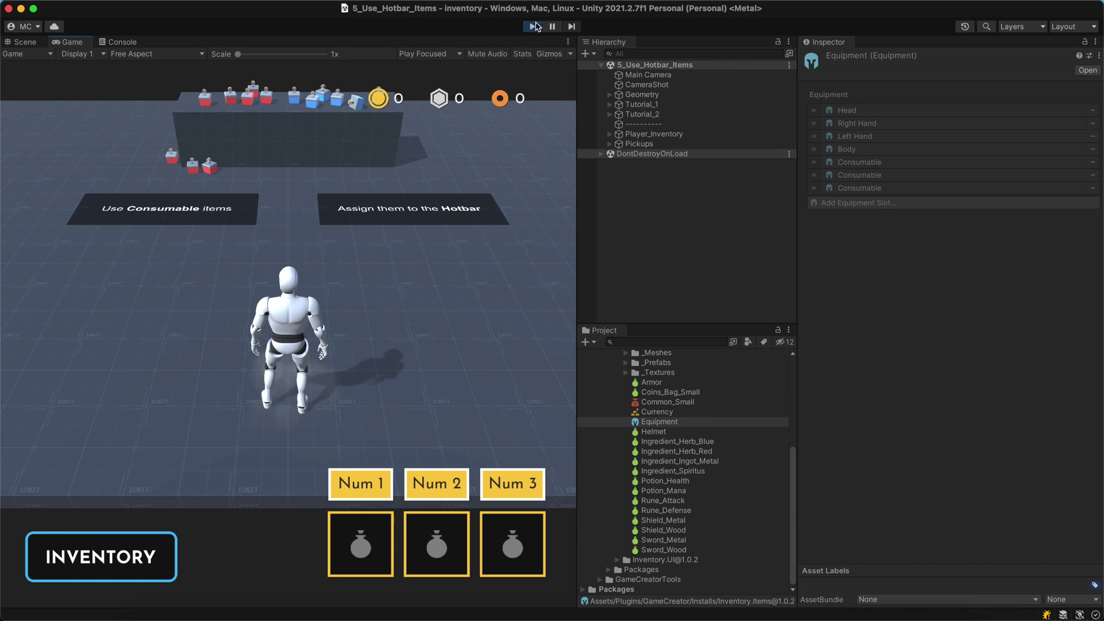
pyautogui.press('w')
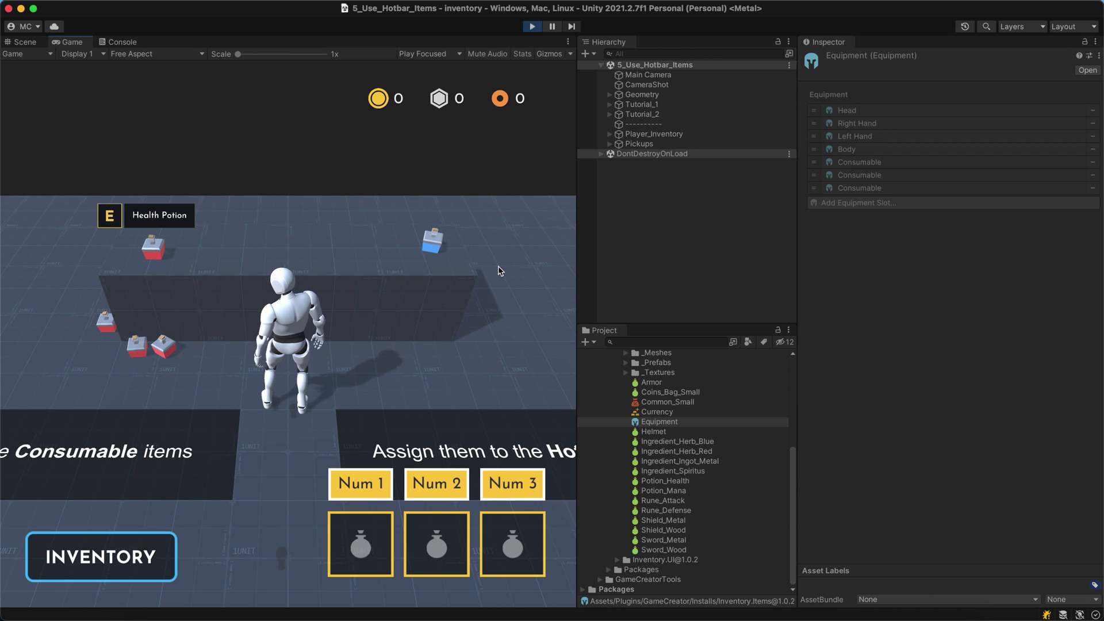
# Open the character's inventory and assign the Health Potion to hotbar slot Num 1 and the Mana Potion to slot Num 2
pyautogui.press('i')
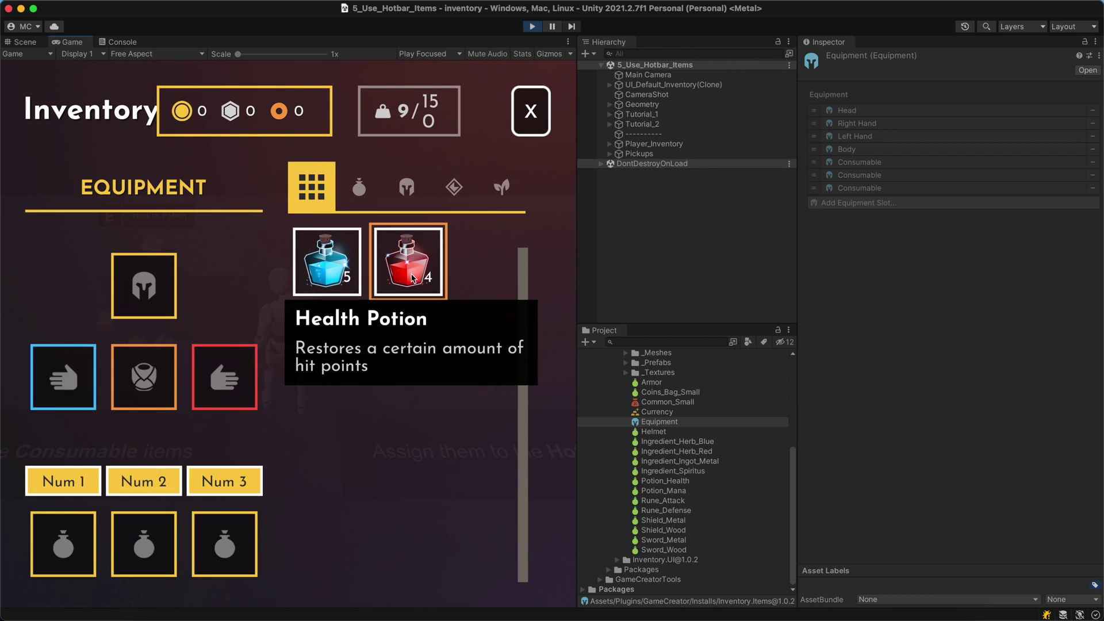
pyautogui.moveTo(428, 280)
pyautogui.mouseDown()
pyautogui.moveTo(288, 433)
pyautogui.moveTo(69, 565)
pyautogui.mouseUp()
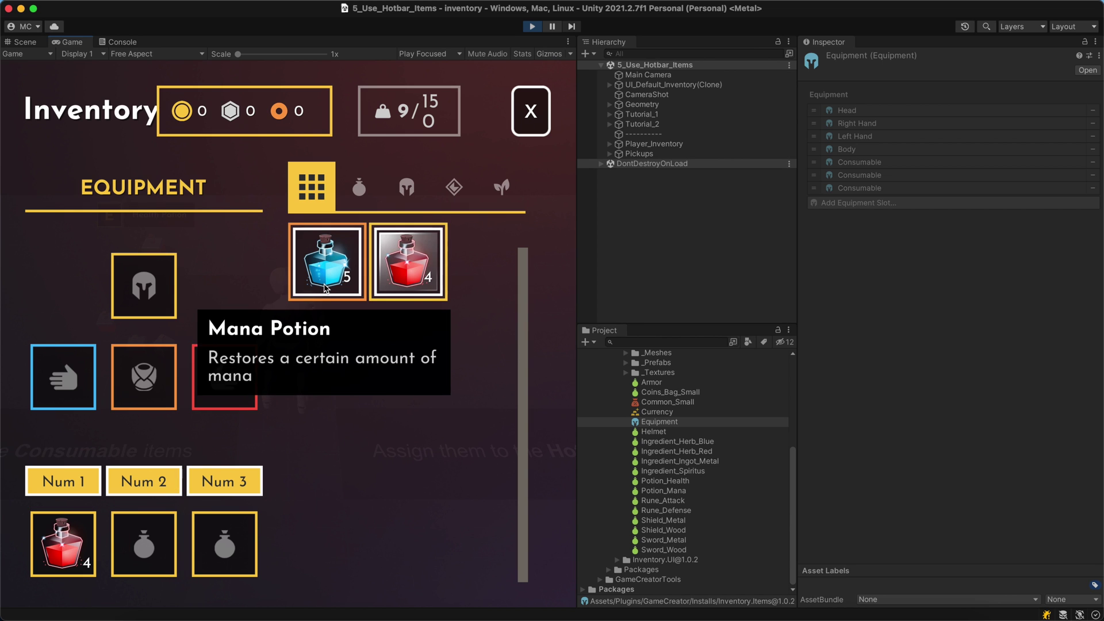
pyautogui.moveTo(327, 263); pyautogui.dragTo(125, 553)
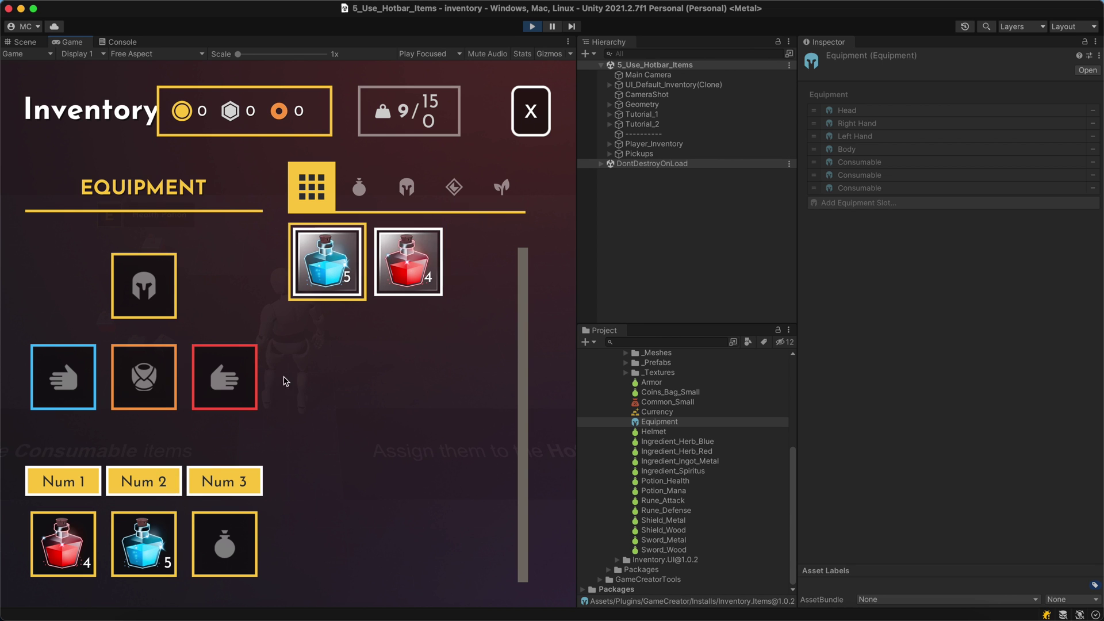
# Close the inventory and consume a Health Potion from hotbar slot Num 1 while walking the character back from the table
pyautogui.click(532, 128)
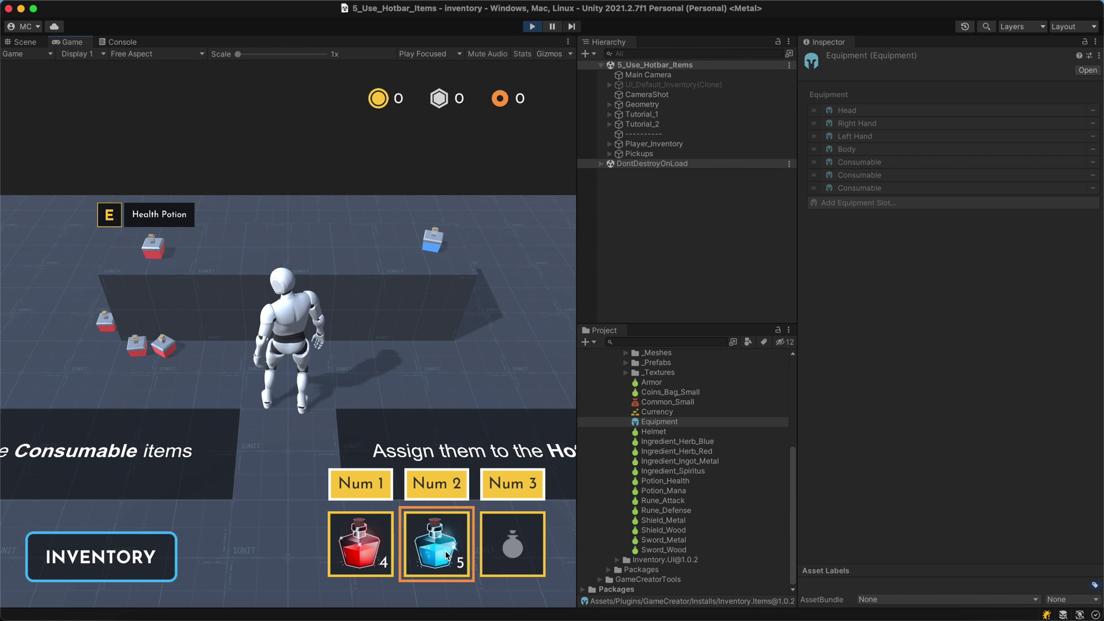
pyautogui.press('1')
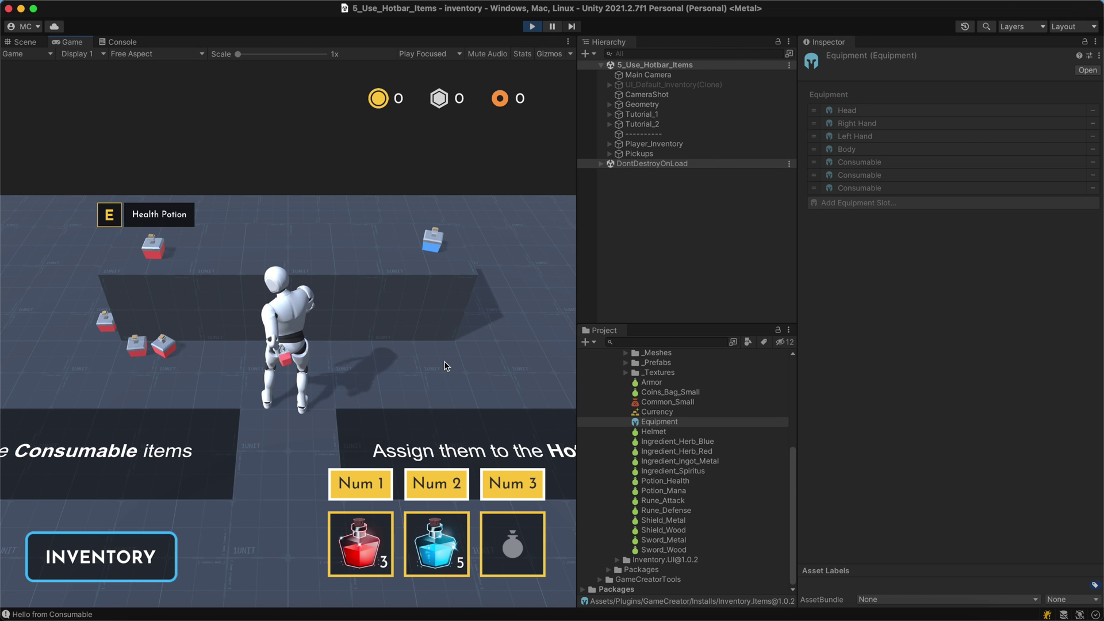
pyautogui.press('s')
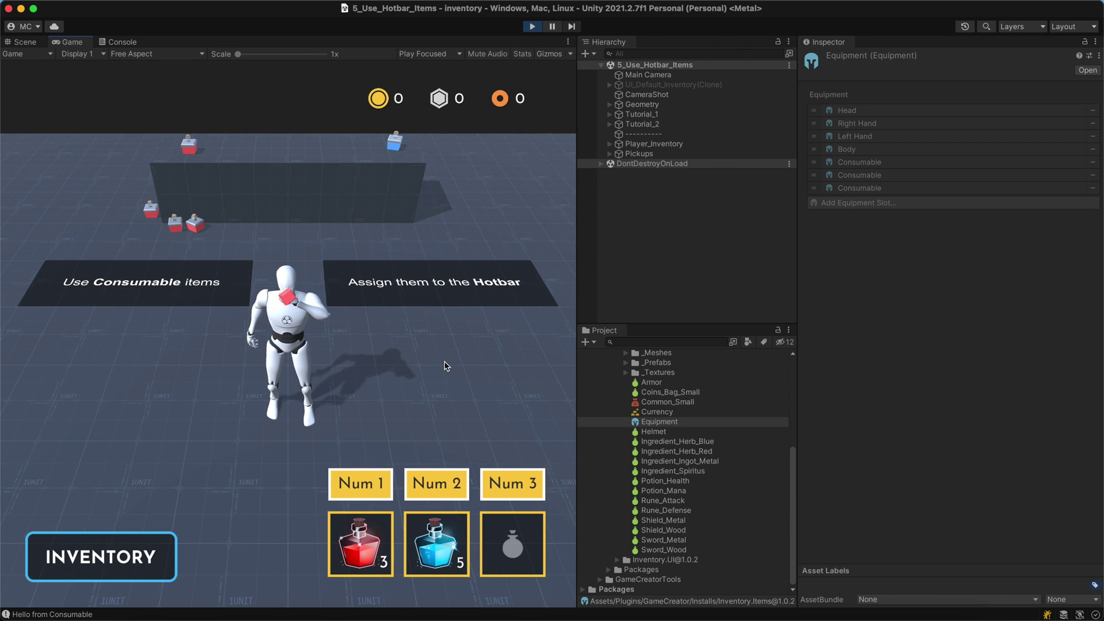